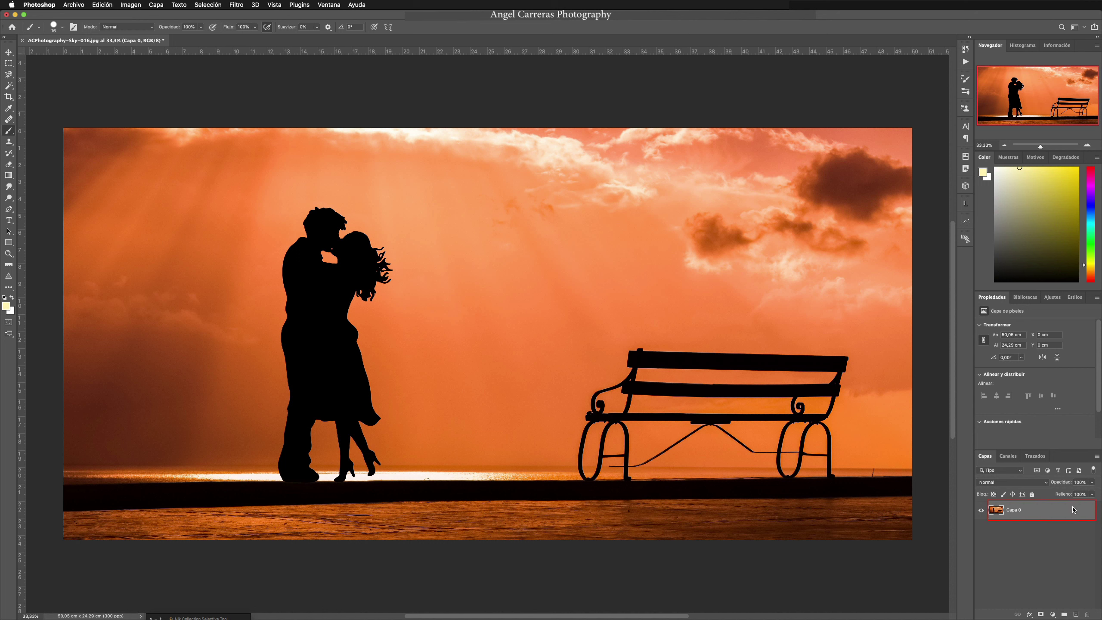
Set Capa 0's Blend If to the red channel and split its This Layer highlight slider at 60 / 78
{"action": "double_click", "coordinate": [1072, 509]}
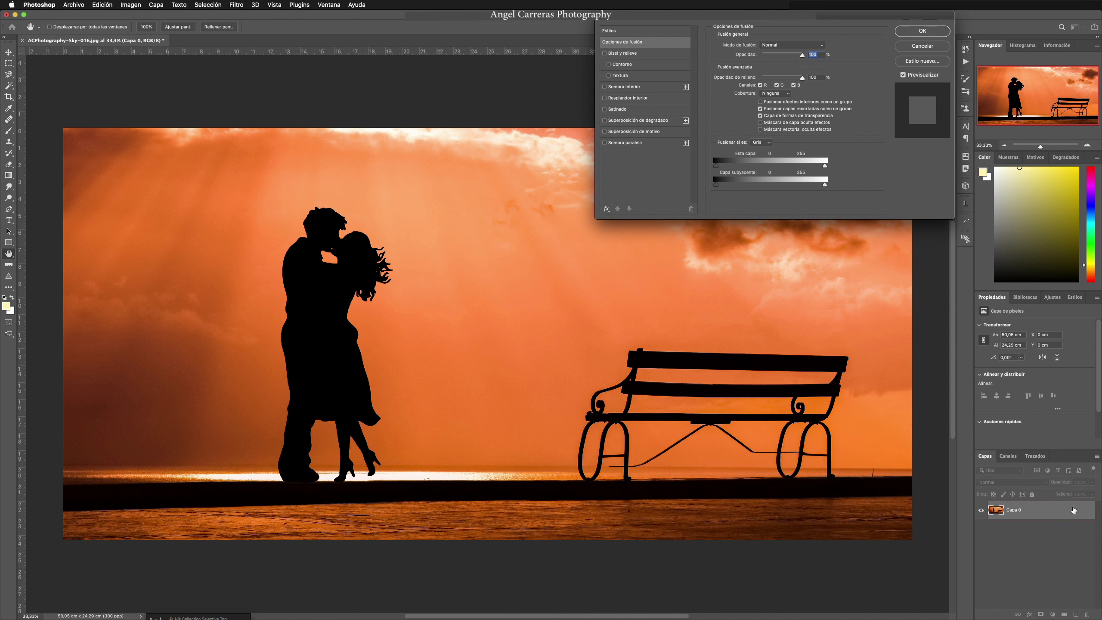
{"action": "left_click", "coordinate": [761, 142]}
{"action": "left_click", "coordinate": [764, 151]}
{"action": "left_click_drag", "start_coordinate": [825, 166], "coordinate": [746, 166]}
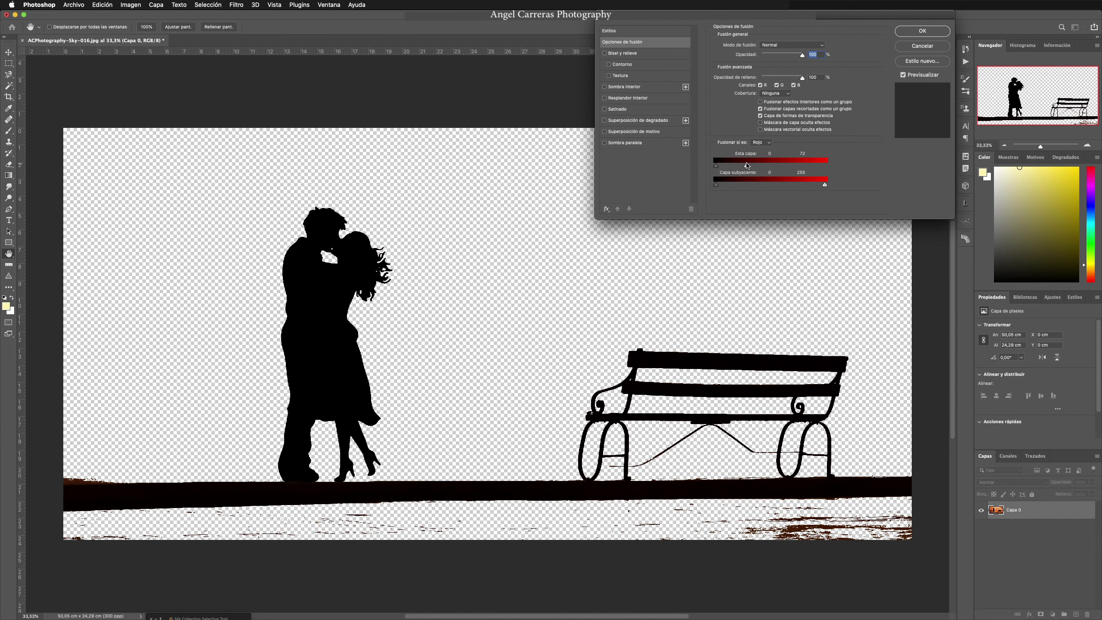
{"action": "left_click_drag", "start_coordinate": [748, 167], "coordinate": [757, 169]}
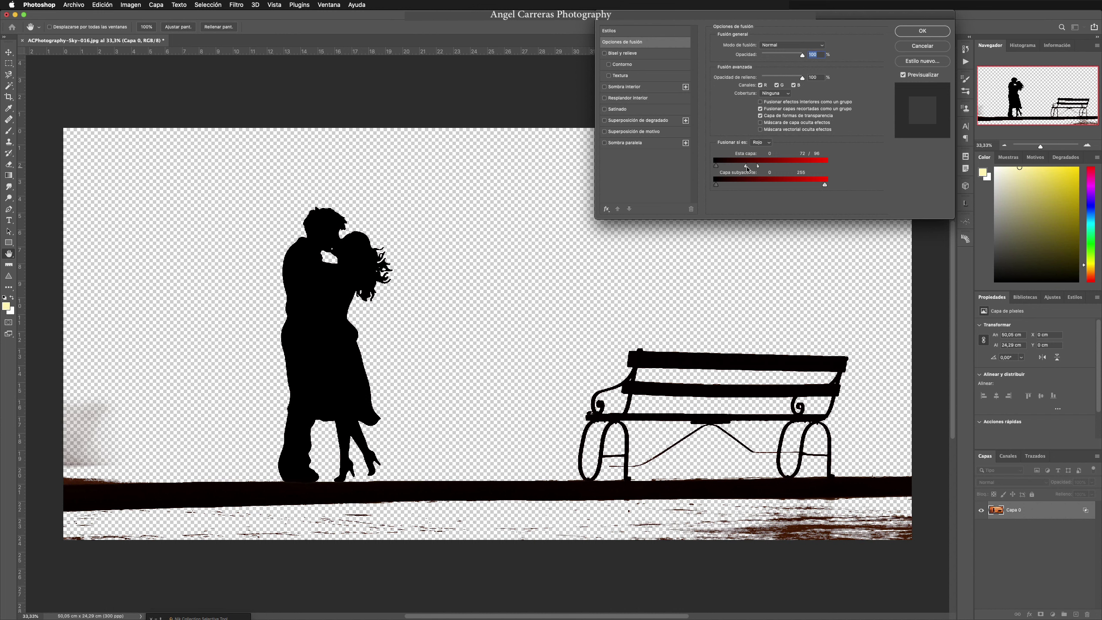
{"action": "left_click_drag", "start_coordinate": [745, 167], "coordinate": [750, 167]}
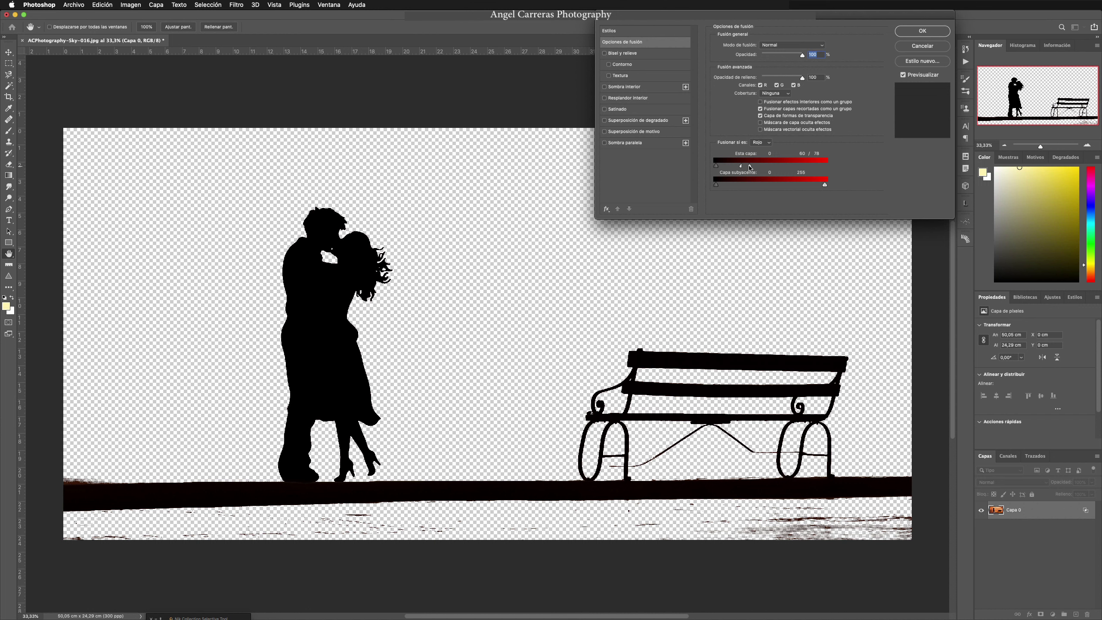
{"action": "left_click", "coordinate": [929, 33]}
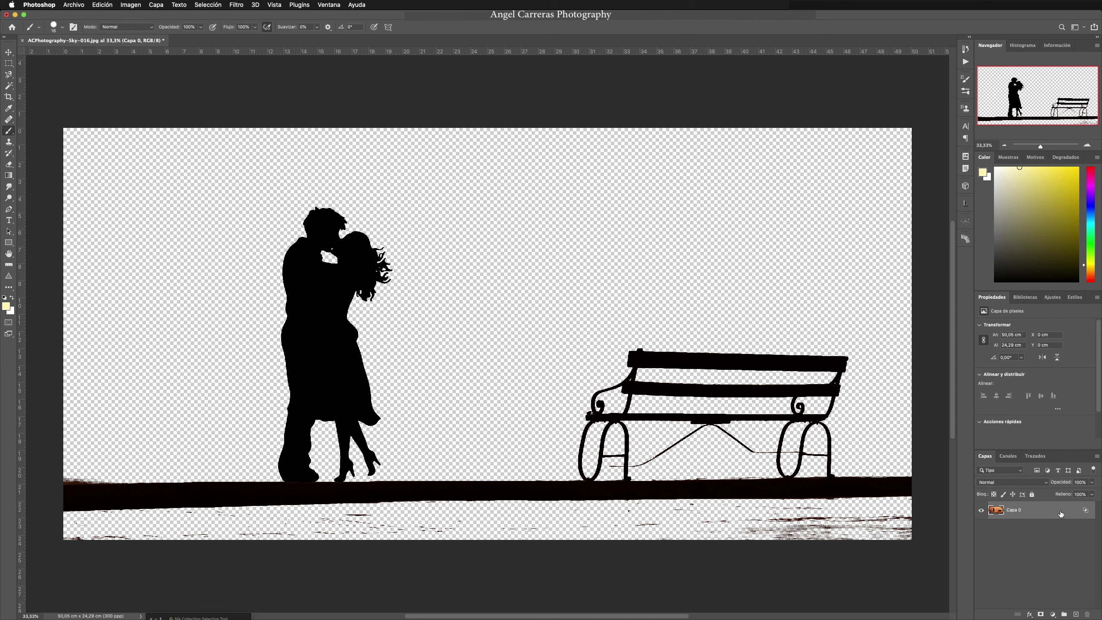
Duplicate Capa 0 and convert the copy to a smart object
{"action": "key", "text": "super+j"}
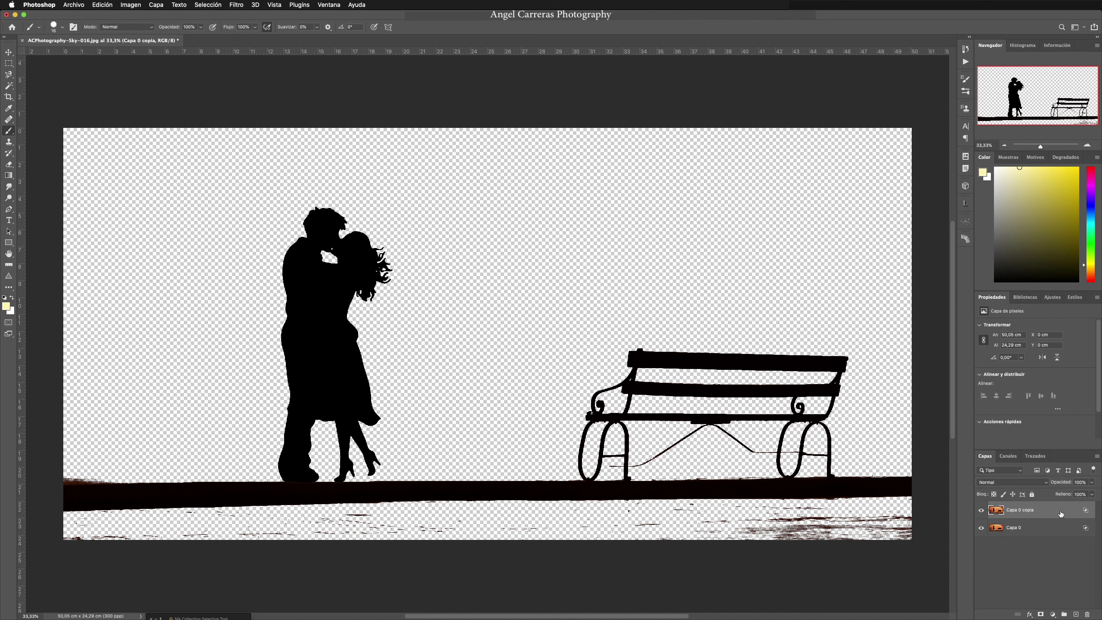
{"action": "right_click", "coordinate": [1061, 514]}
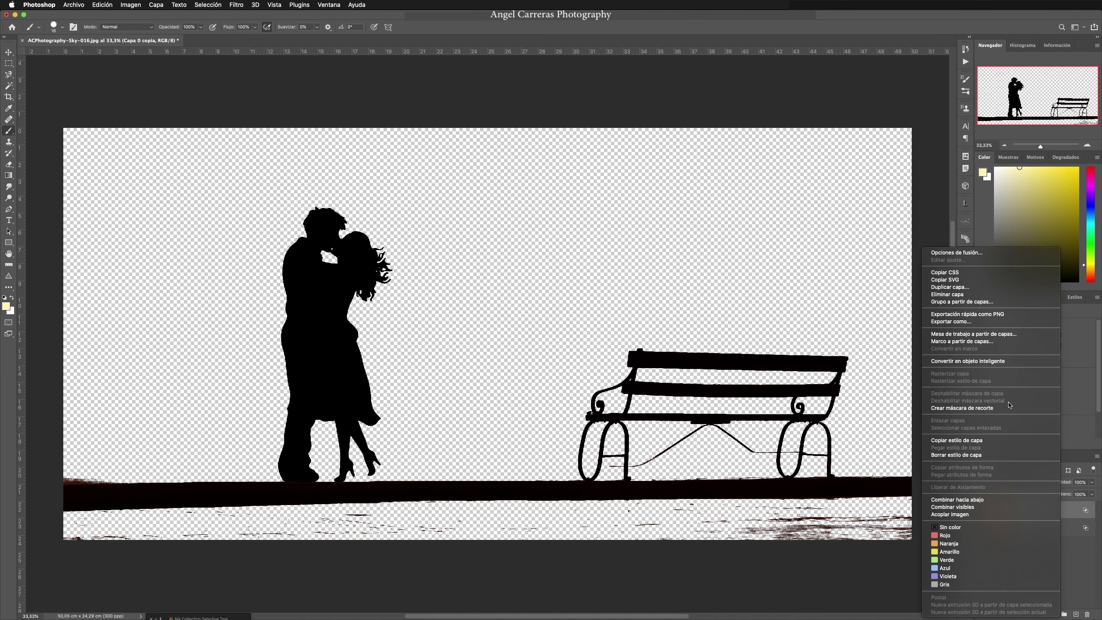
{"action": "left_click", "coordinate": [996, 362]}
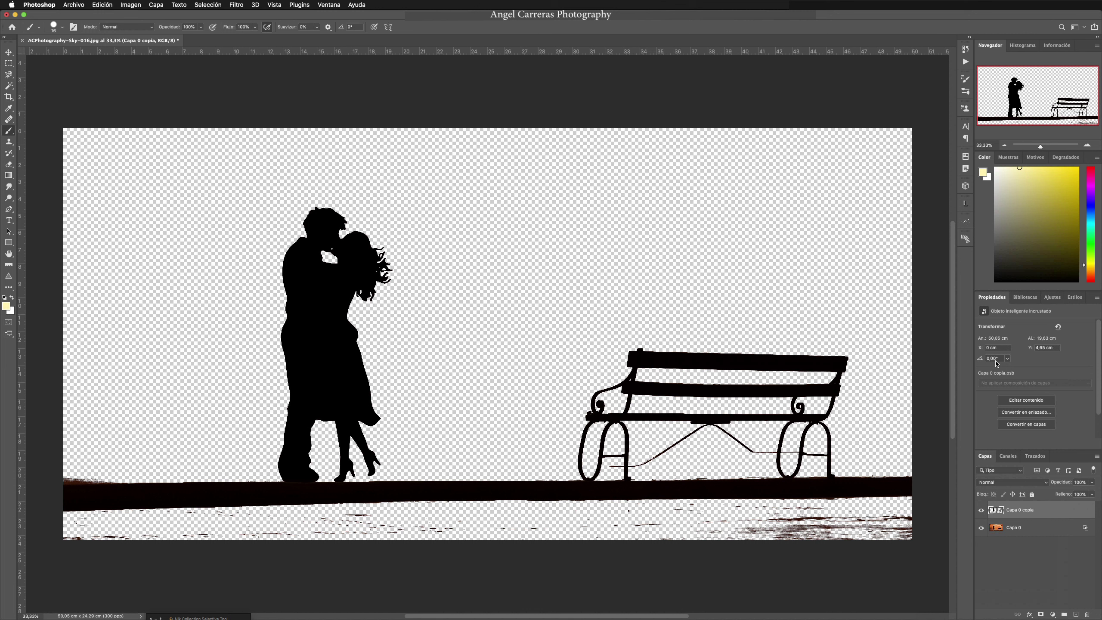
Load the silhouette of Capa 0 copia as a selection and switch to Quick Mask mode
{"action": "left_click", "coordinate": [1052, 509], "text": "super"}
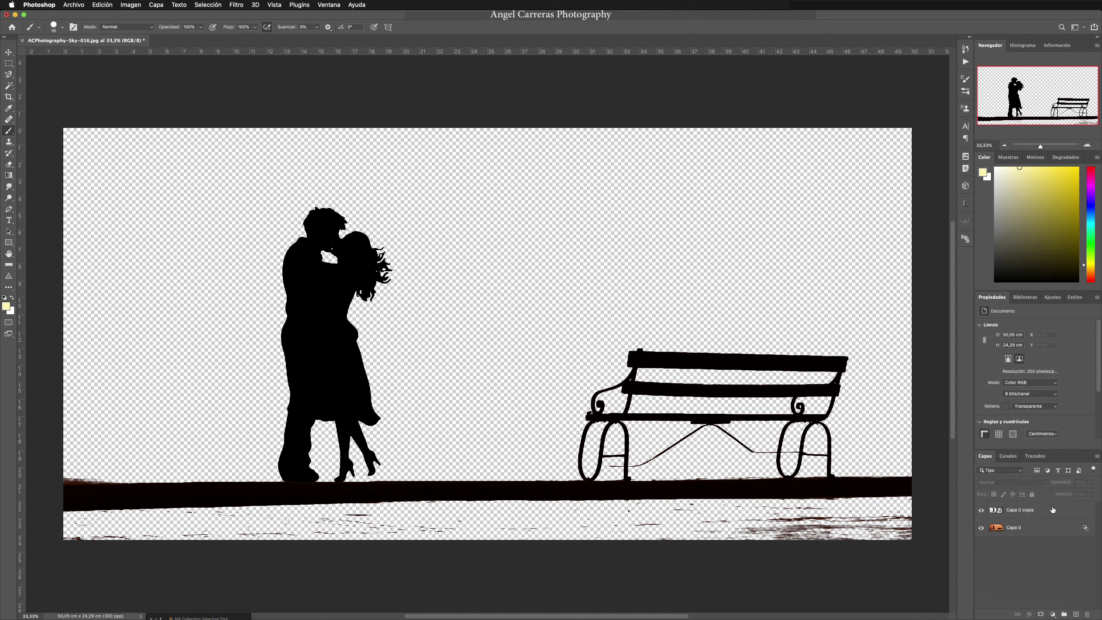
{"action": "left_click", "coordinate": [997, 511], "text": "super"}
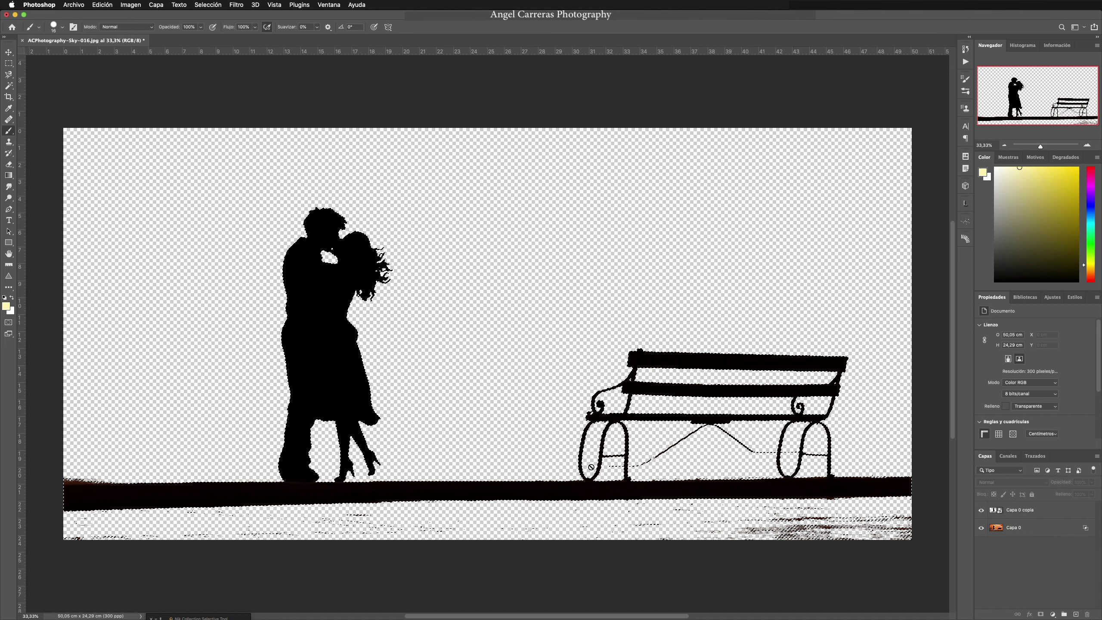
{"action": "left_click", "coordinate": [8, 323]}
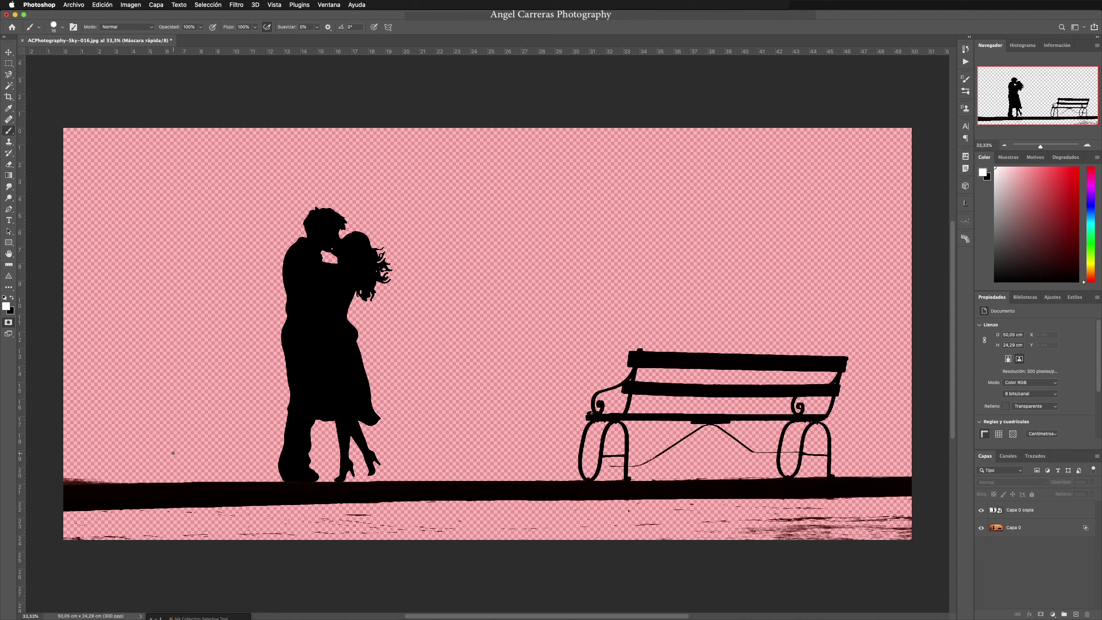
Mask out the stray water and horizon remnants around the ground strip with a black brush of about 257 px, and exit Quick Mask
{"action": "left_click_drag", "start_coordinate": [160, 435], "coordinate": [191, 435]}
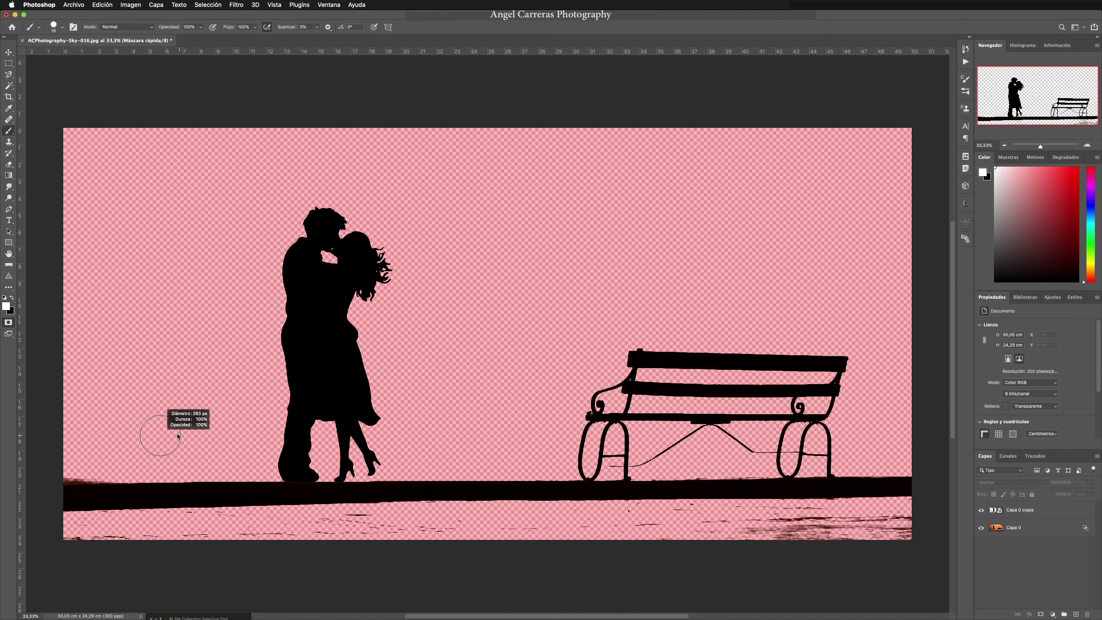
{"action": "left_click", "coordinate": [11, 298]}
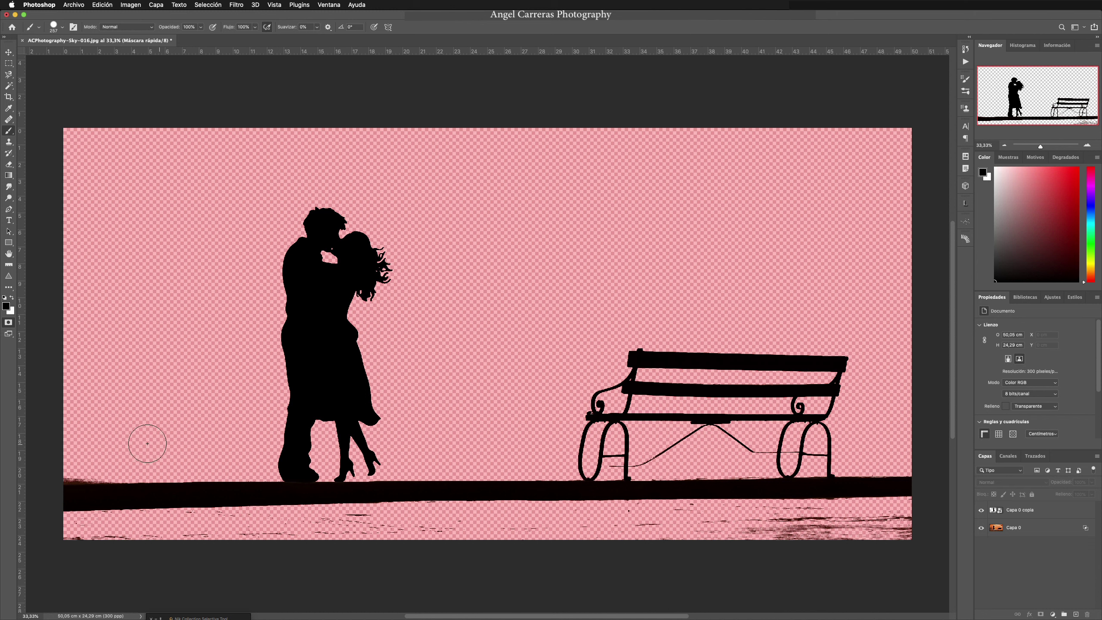
{"action": "left_click", "coordinate": [99, 463]}
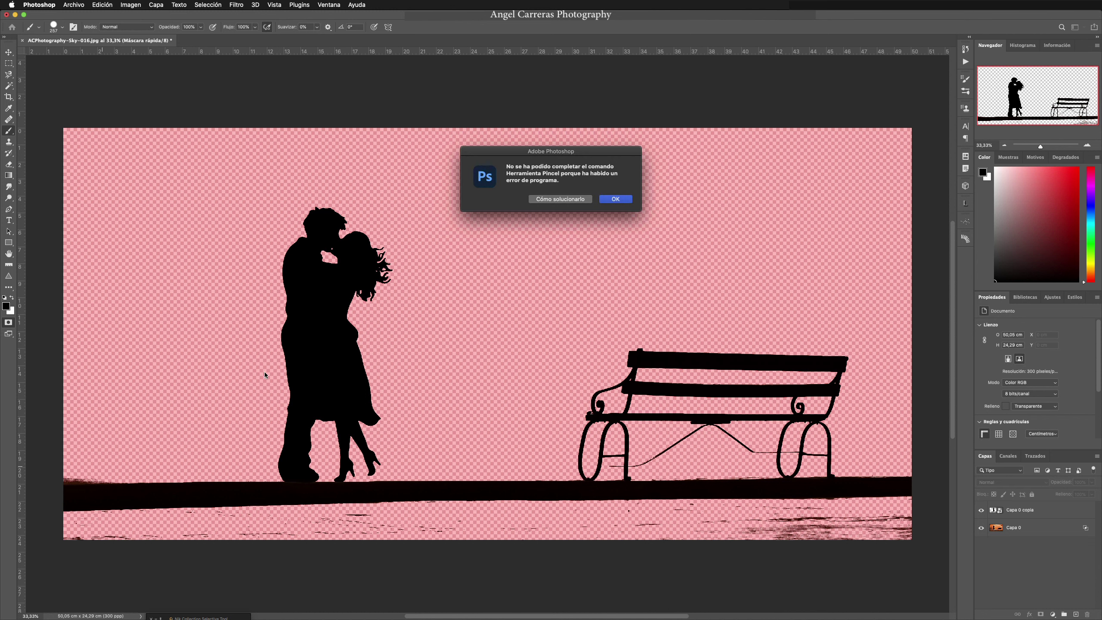
{"action": "left_click", "coordinate": [622, 200]}
{"action": "left_click", "coordinate": [996, 511]}
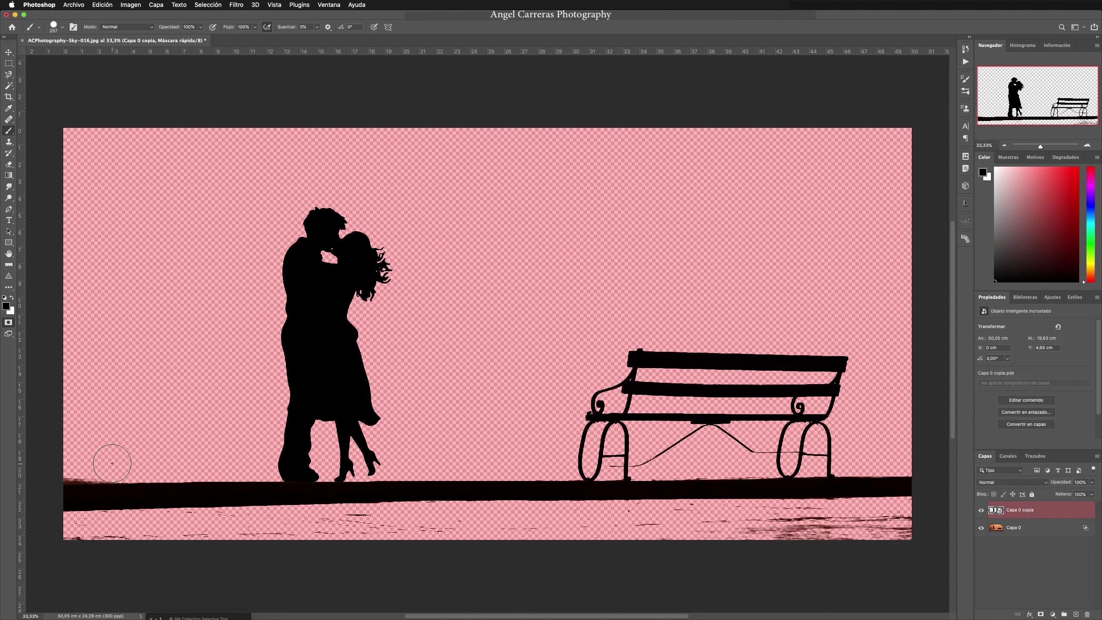
{"action": "mouse_move", "coordinate": [106, 463]}
{"action": "left_mouse_down"}
{"action": "mouse_move", "coordinate": [65, 464]}
{"action": "mouse_move", "coordinate": [126, 462]}
{"action": "left_mouse_up"}
{"action": "mouse_move", "coordinate": [164, 463]}
{"action": "left_mouse_down"}
{"action": "mouse_move", "coordinate": [167, 528]}
{"action": "mouse_move", "coordinate": [55, 534]}
{"action": "mouse_move", "coordinate": [393, 520]}
{"action": "mouse_move", "coordinate": [936, 523]}
{"action": "mouse_move", "coordinate": [883, 543]}
{"action": "mouse_move", "coordinate": [592, 532]}
{"action": "mouse_move", "coordinate": [907, 516]}
{"action": "left_mouse_up"}
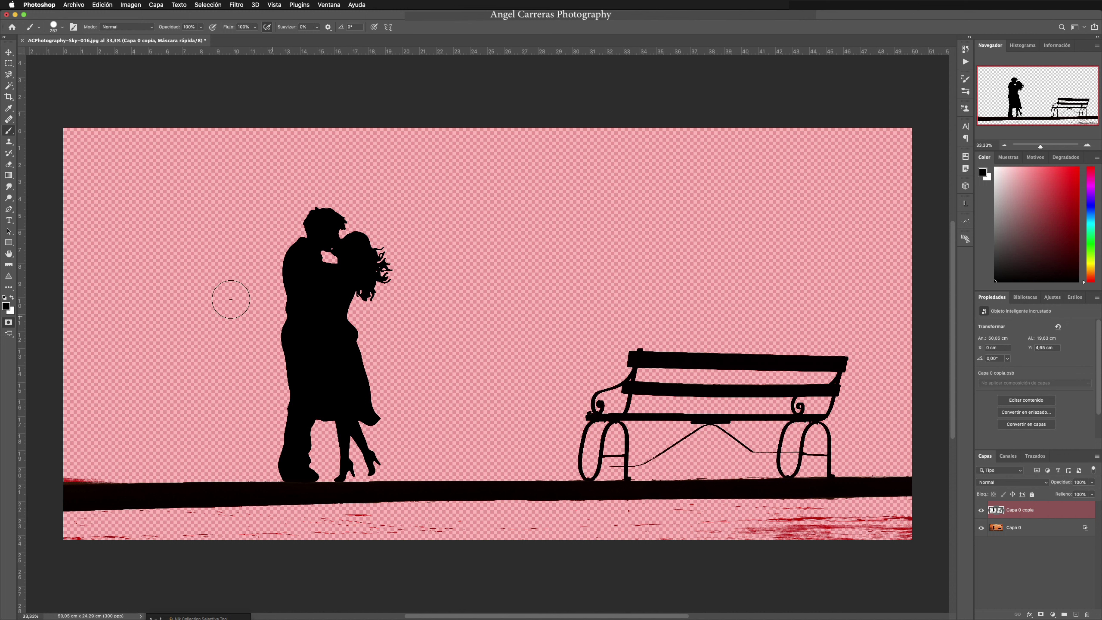
{"action": "left_click", "coordinate": [9, 322]}
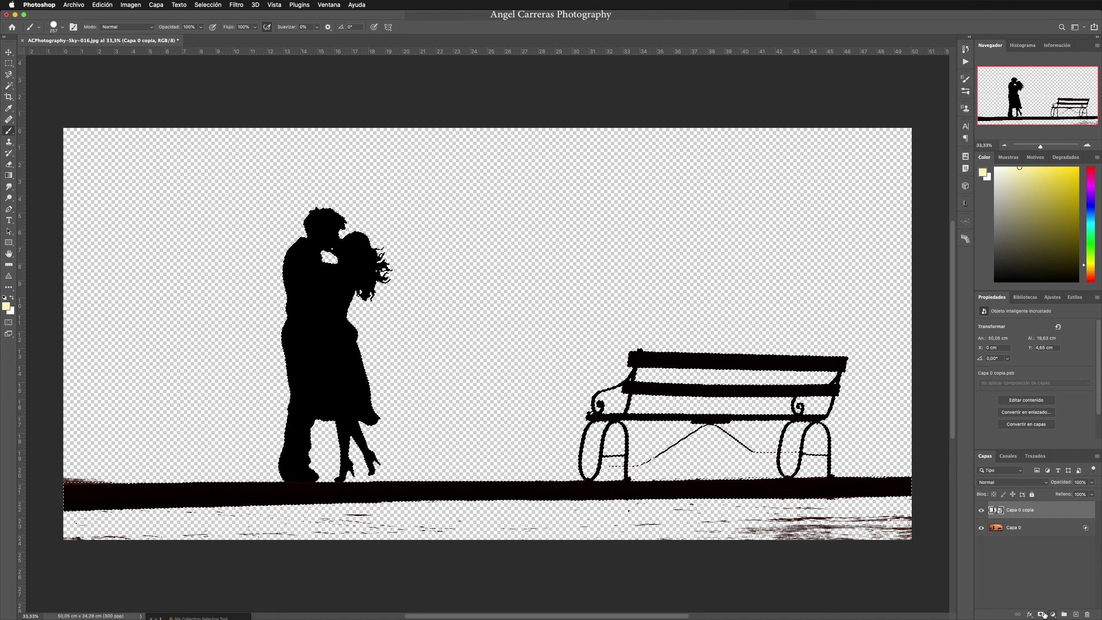
Feather the silhouette selection with a radius of 1 pixel
{"action": "left_click", "coordinate": [9, 86]}
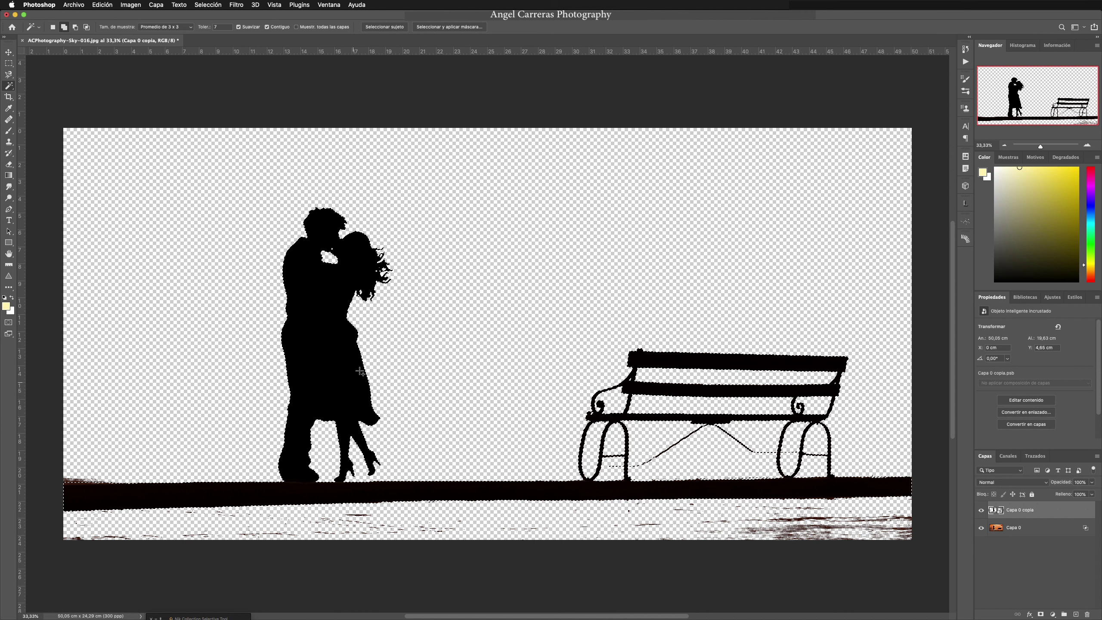
{"action": "right_click", "coordinate": [340, 367]}
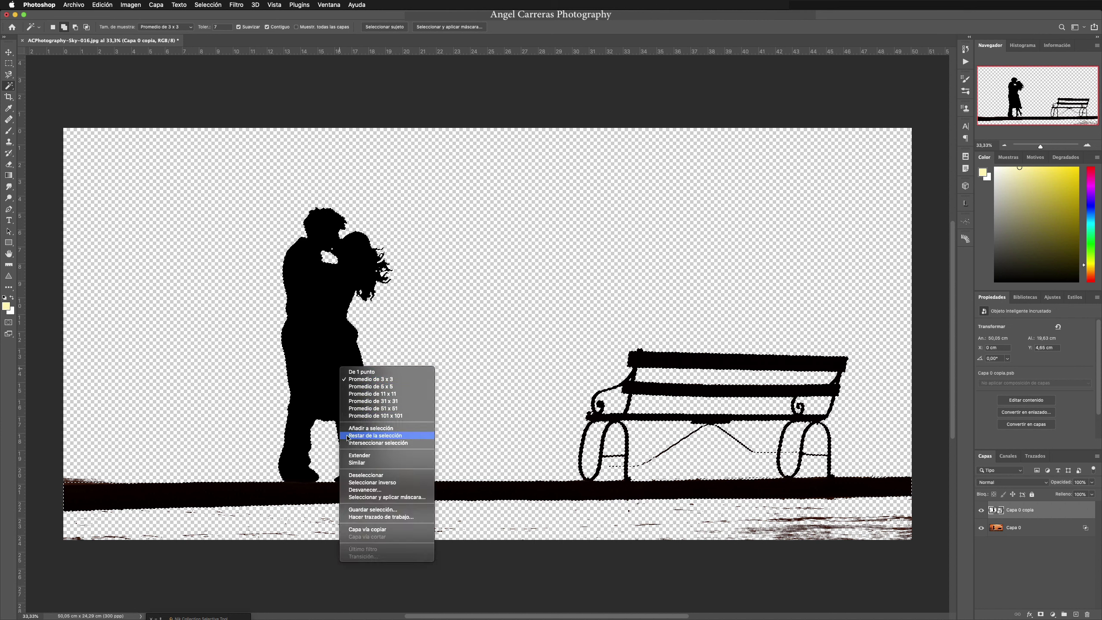
{"action": "left_click", "coordinate": [359, 491]}
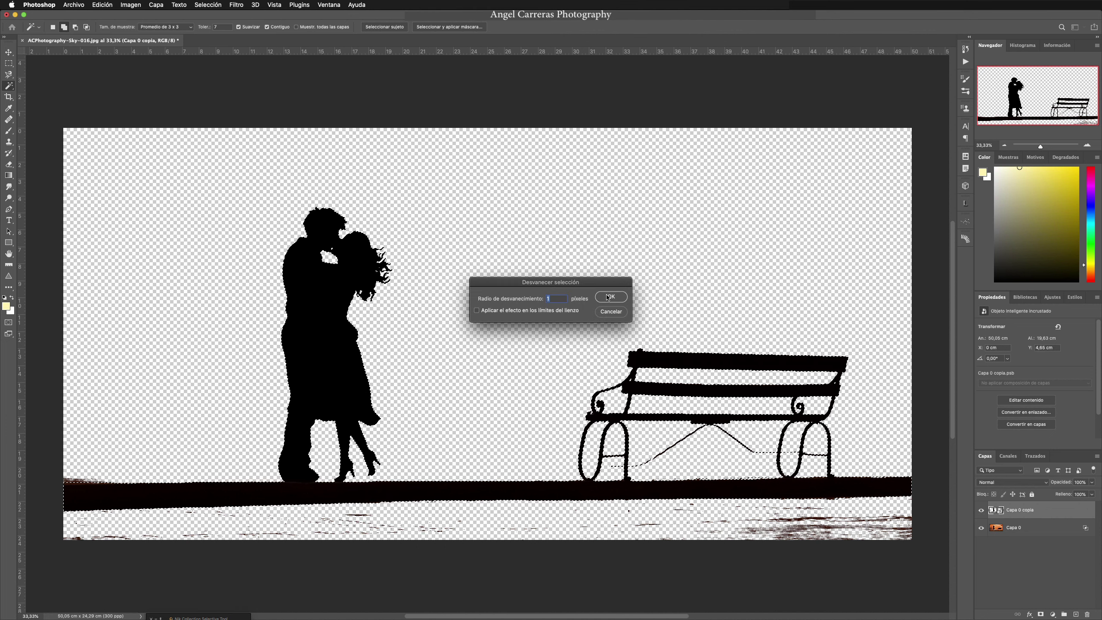
{"action": "left_click", "coordinate": [608, 297]}
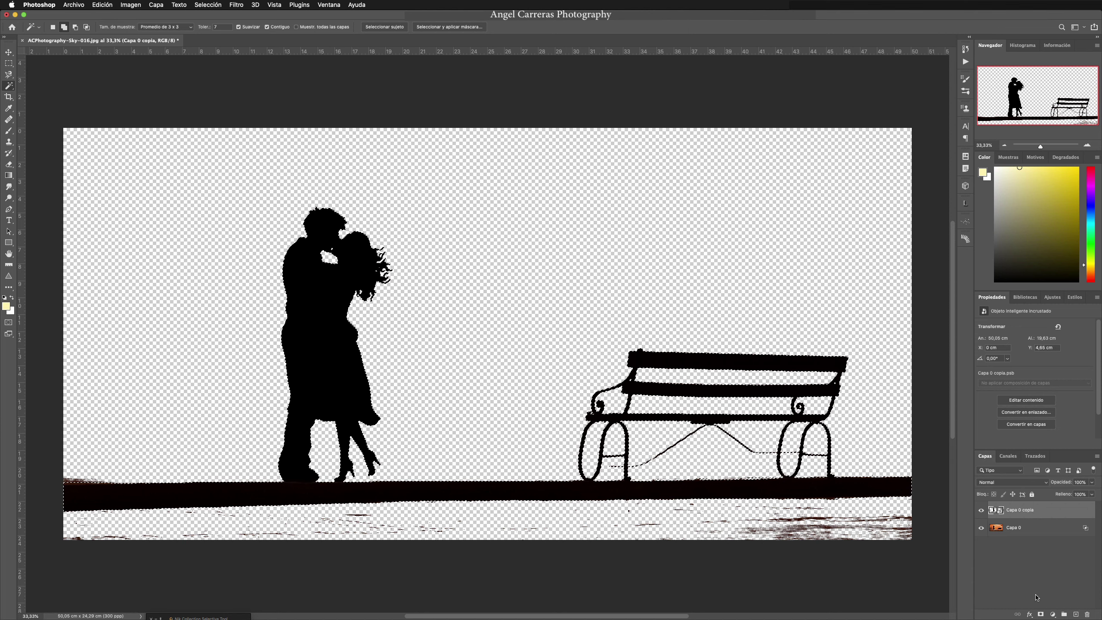
Add a layer mask to Capa 0 copia from the selection and hide the original Capa 0 layer
{"action": "left_click", "coordinate": [1041, 615]}
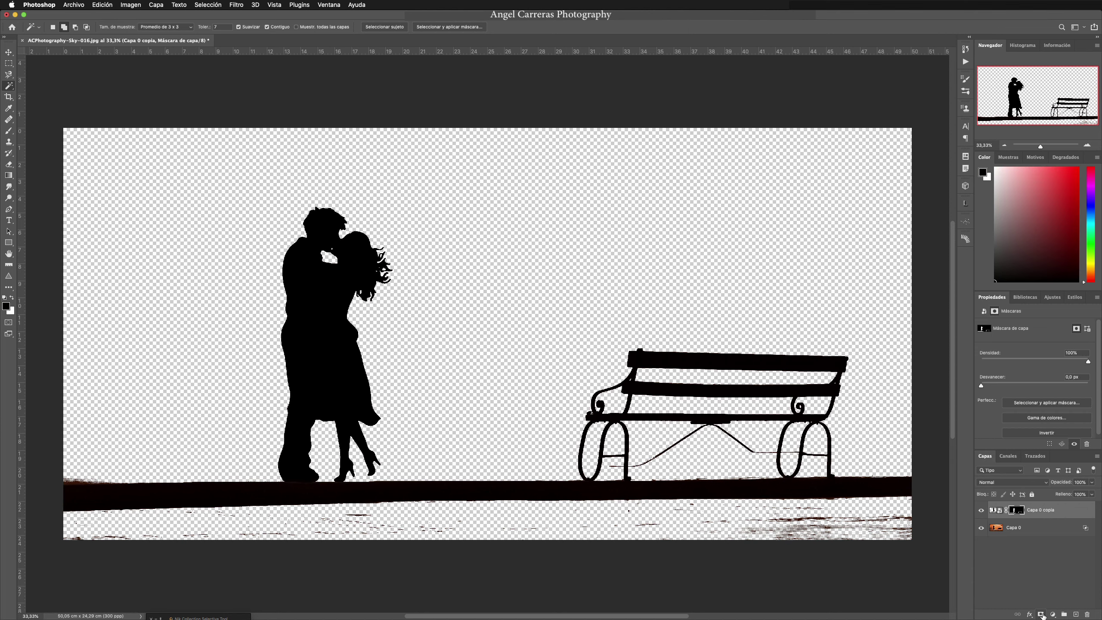
{"action": "left_click", "coordinate": [980, 528]}
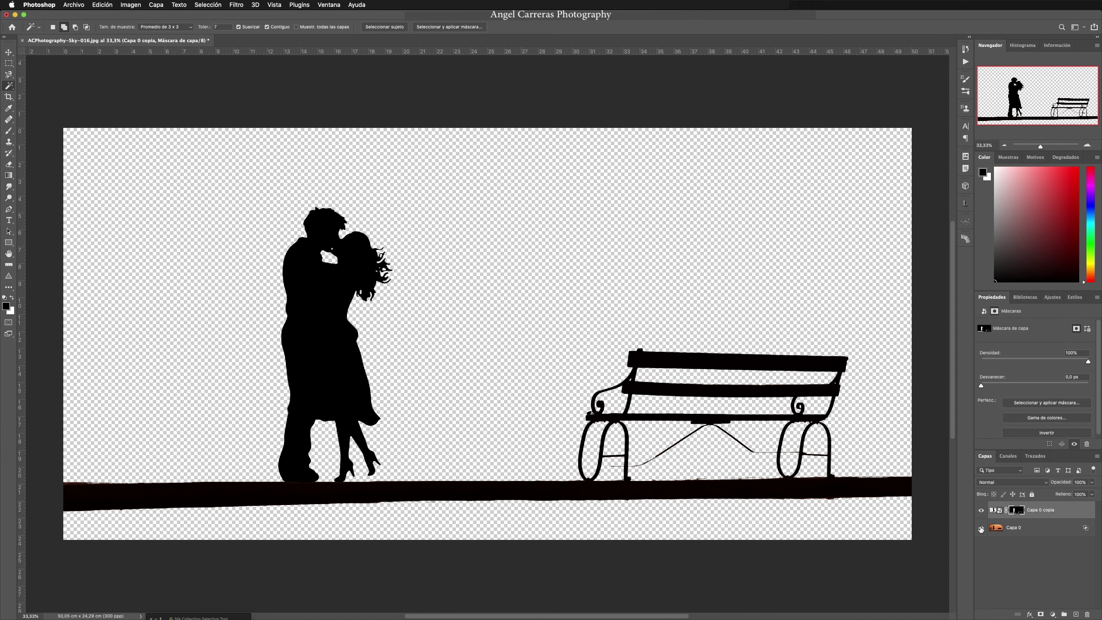
{"action": "left_click", "coordinate": [980, 528]}
{"action": "left_click", "coordinate": [980, 528]}
Place the ACPhotography-Sky-049 image as an embedded element and scale it proportionally to 69%
{"action": "left_click", "coordinate": [70, 7]}
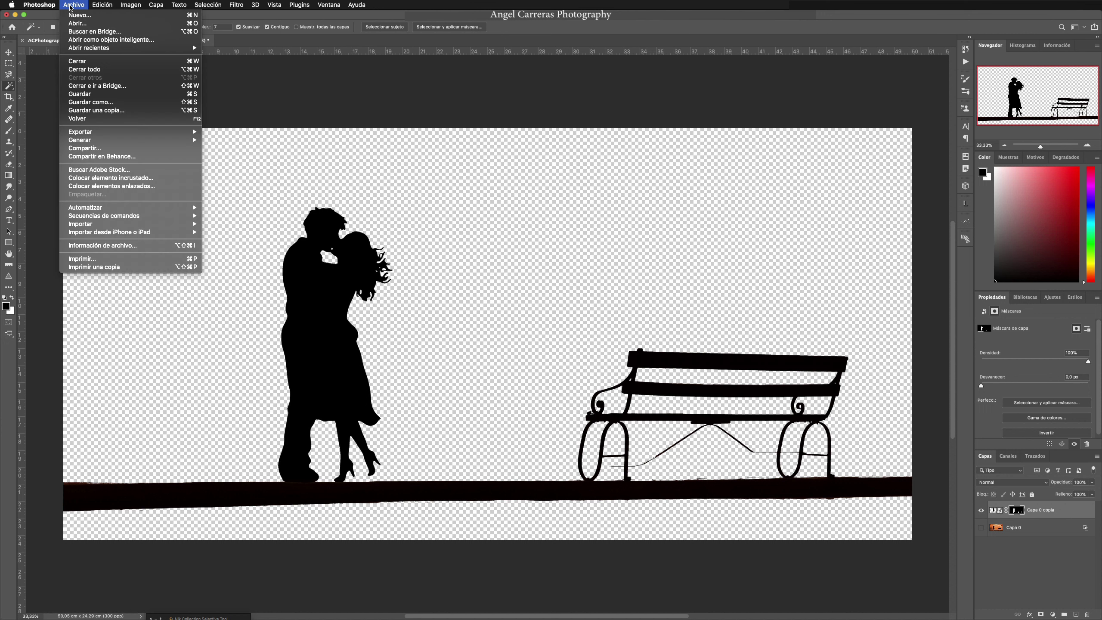
{"action": "left_click", "coordinate": [79, 179]}
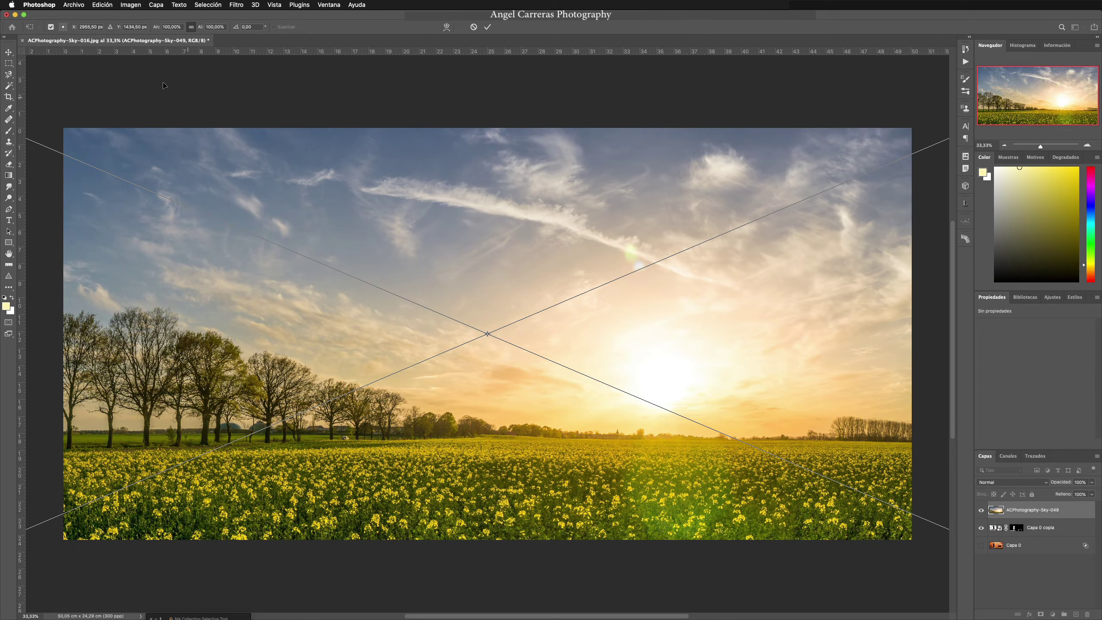
{"action": "left_click_drag", "start_coordinate": [157, 28], "coordinate": [144, 28]}
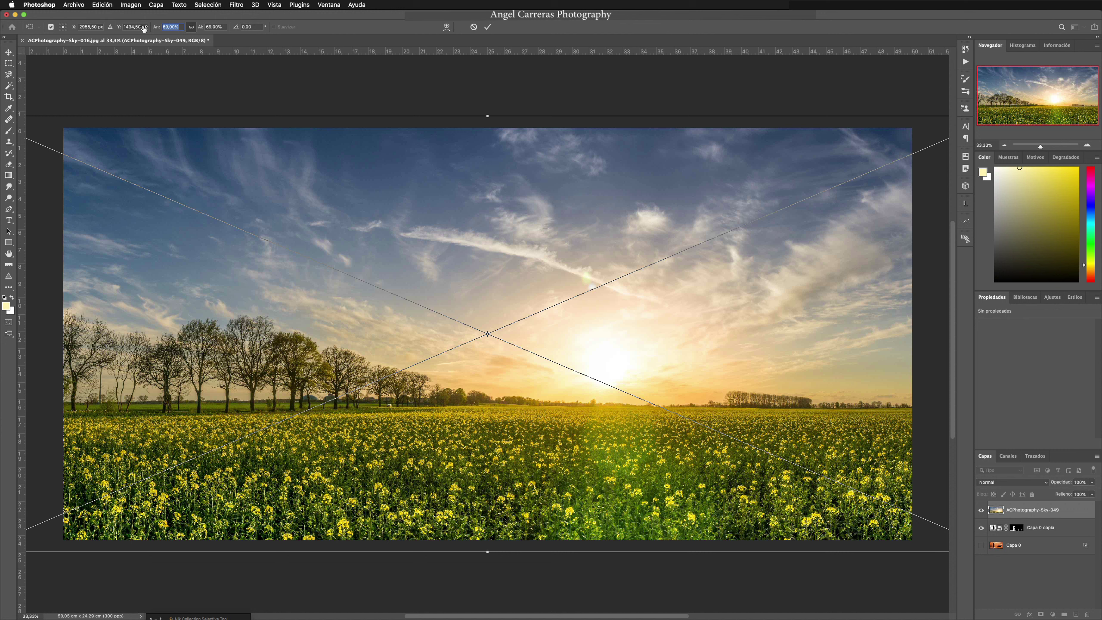
{"action": "left_click", "coordinate": [488, 27]}
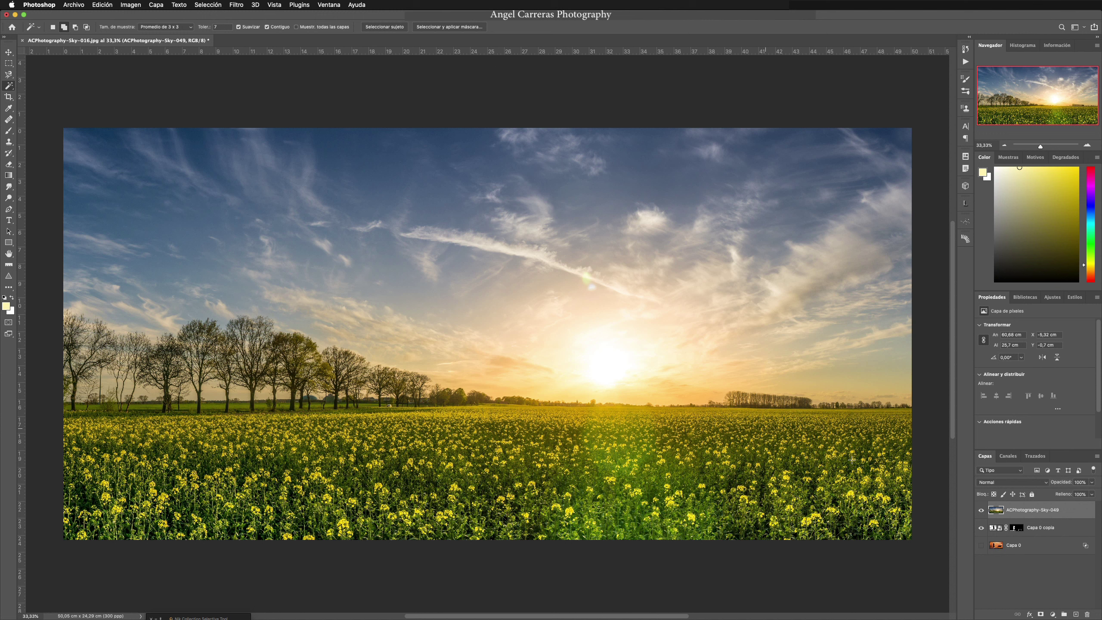
Reorder ACPhotography-Sky-049 below Capa 0 copia and shift it horizontally to the left to about X -10.4 cm
{"action": "left_click_drag", "start_coordinate": [1078, 512], "coordinate": [1076, 534]}
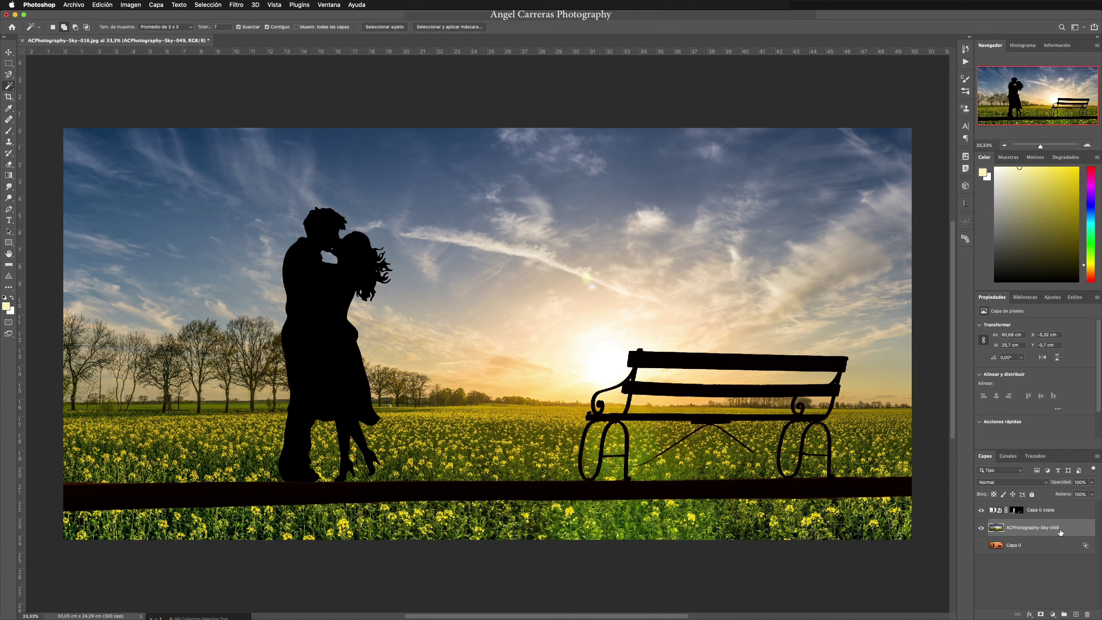
{"action": "key", "text": "v"}
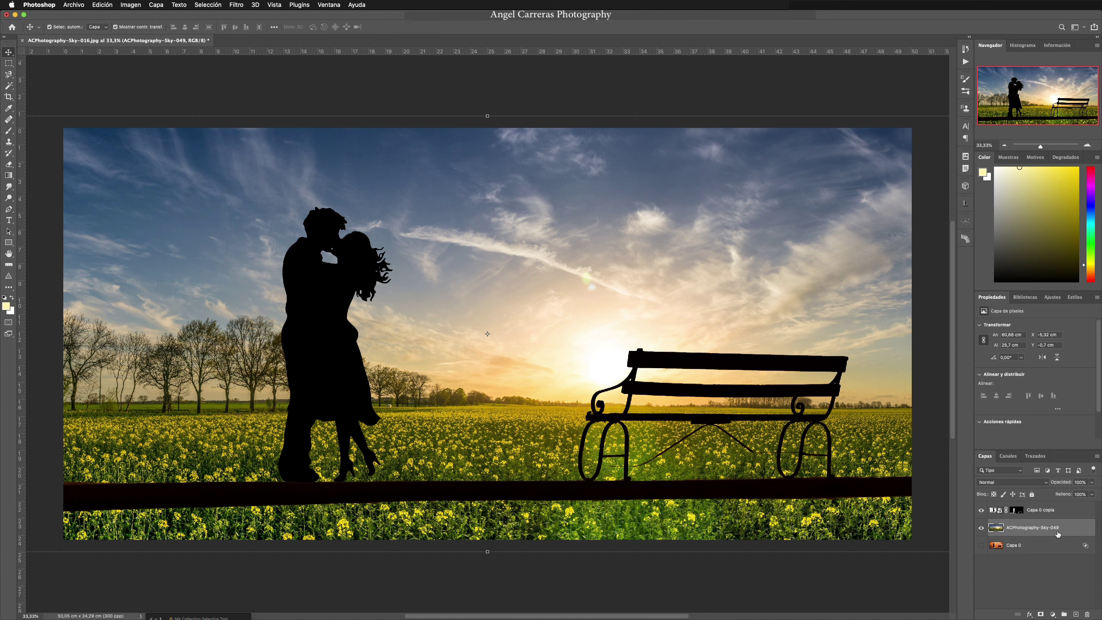
{"action": "key", "text": "shift+Left"}
{"action": "key", "text": "shift+Left"}
{"action": "key", "text": "shift+Left"}
{"action": "key", "text": "shift+Left"}
{"action": "key", "text": "shift+Left"}
{"action": "key", "text": "shift+Left"}
{"action": "key", "text": "shift+Left"}
{"action": "key", "text": "shift+Left"}
{"action": "key", "text": "shift+Left"}
{"action": "key", "text": "shift+Left"}
{"action": "key", "text": "shift+Left"}
{"action": "key", "text": "shift+Left"}
{"action": "key", "text": "shift+Left"}
{"action": "key", "text": "shift+Left"}
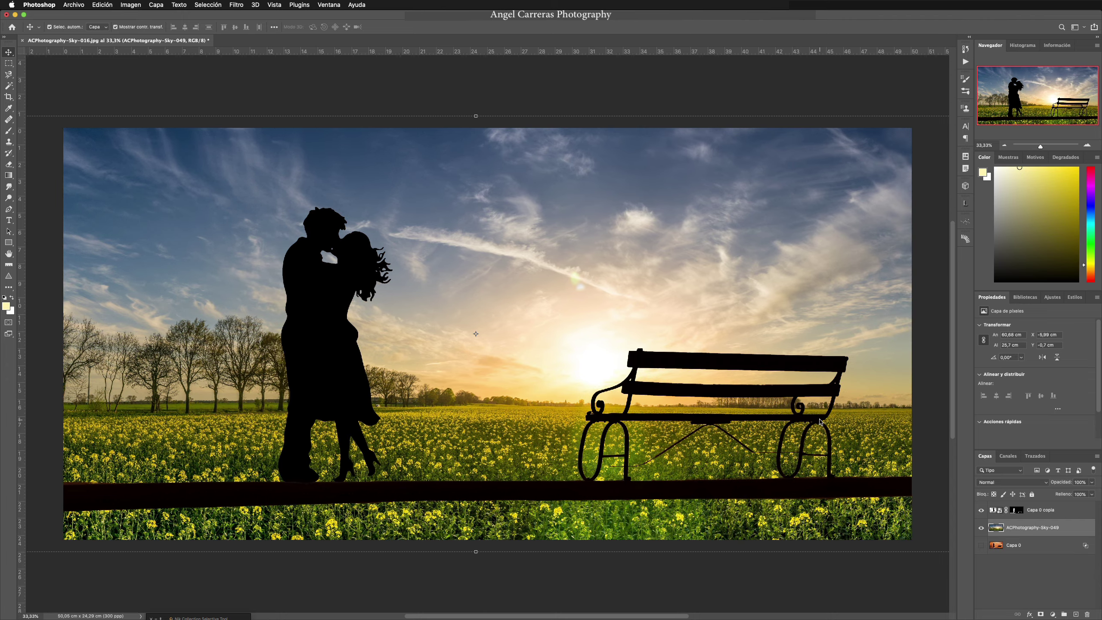
{"action": "key", "text": "shift+Left"}
{"action": "key", "text": "shift+Left"}
{"action": "key", "text": "shift+Left"}
{"action": "key", "text": "shift+Left"}
{"action": "key", "text": "shift+Left"}
{"action": "key", "text": "shift+Left"}
{"action": "key", "text": "shift+Left"}
{"action": "key", "text": "shift+Left"}
{"action": "key", "text": "shift+Left"}
{"action": "key", "text": "shift+Left"}
{"action": "key", "text": "shift+Left"}
{"action": "key", "text": "shift+Left"}
{"action": "key", "text": "shift+Left"}
{"action": "key", "text": "shift+Left"}
{"action": "key", "text": "shift+Left"}
{"action": "key", "text": "shift+Left"}
{"action": "key", "text": "shift+Left"}
{"action": "key", "text": "shift+Left"}
{"action": "key", "text": "shift+Left"}
{"action": "key", "text": "shift+Left"}
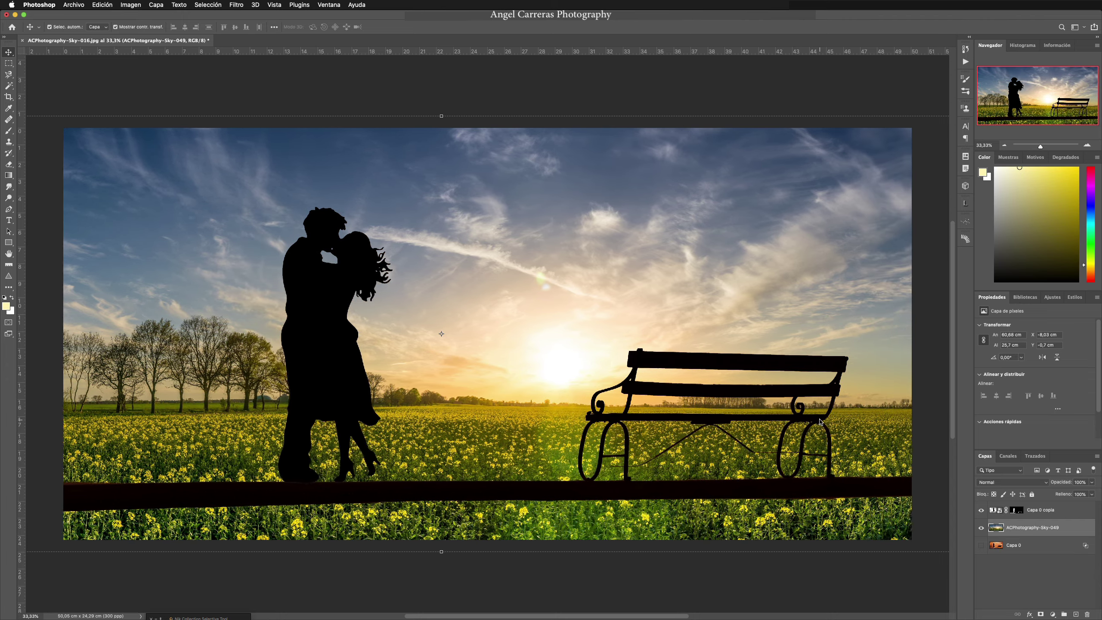
{"action": "key", "text": "shift+Left"}
{"action": "key", "text": "shift+Left"}
{"action": "key", "text": "shift+Left"}
{"action": "key", "text": "shift+Left"}
{"action": "key", "text": "shift+Left"}
{"action": "key", "text": "shift+Left"}
{"action": "key", "text": "shift+Left"}
{"action": "key", "text": "shift+Left"}
{"action": "key", "text": "shift+Left"}
{"action": "key", "text": "shift+Left"}
{"action": "key", "text": "shift+Left"}
{"action": "key", "text": "shift+Left"}
{"action": "key", "text": "shift+Left"}
{"action": "key", "text": "shift+Left"}
{"action": "key", "text": "shift+Left"}
{"action": "key", "text": "shift+Left"}
{"action": "key", "text": "shift+Left"}
{"action": "key", "text": "shift+Left"}
{"action": "key", "text": "shift+Left"}
{"action": "key", "text": "shift+Left"}
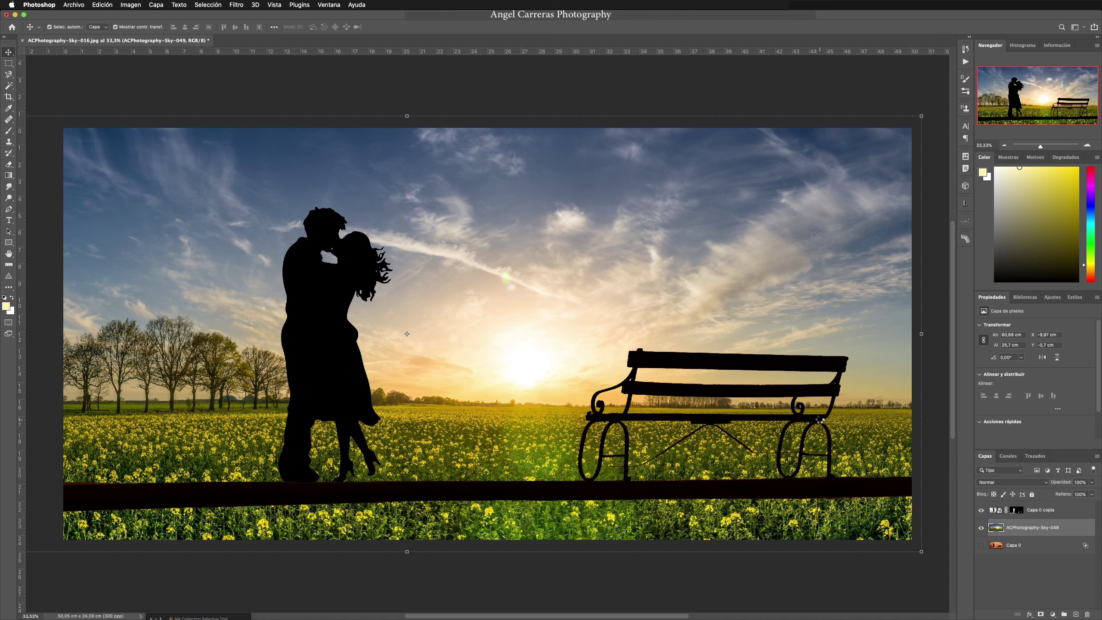
{"action": "key", "text": "shift+Right"}
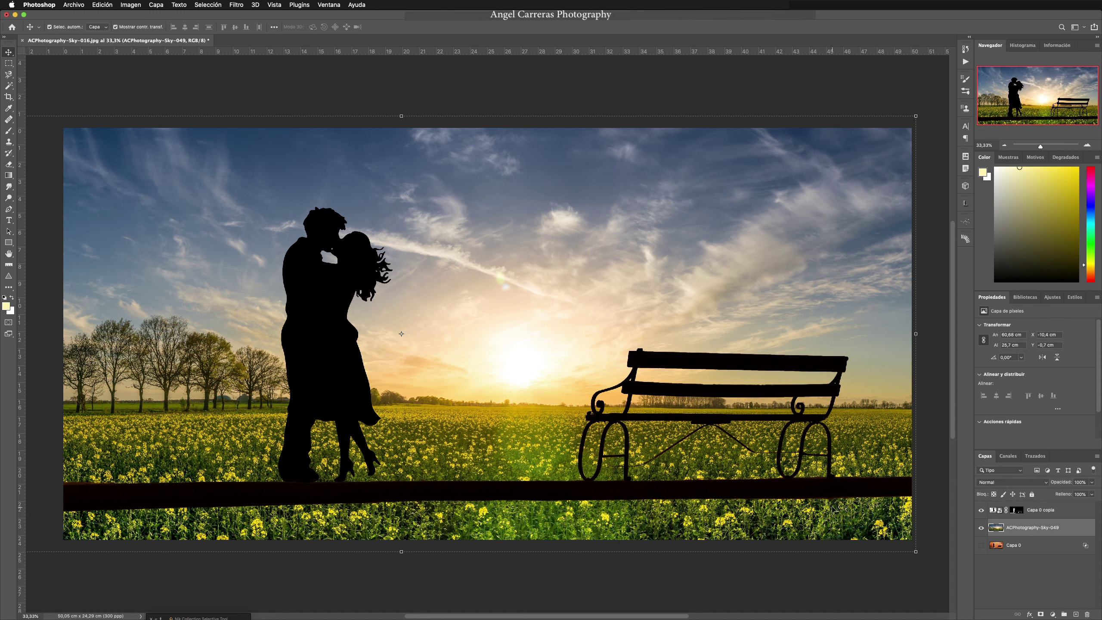
Move the Capa 0 copia silhouette layer down to about Y 6.51 cm, placing its ground strip near the canvas's lower edge
{"action": "left_click", "coordinate": [1076, 514]}
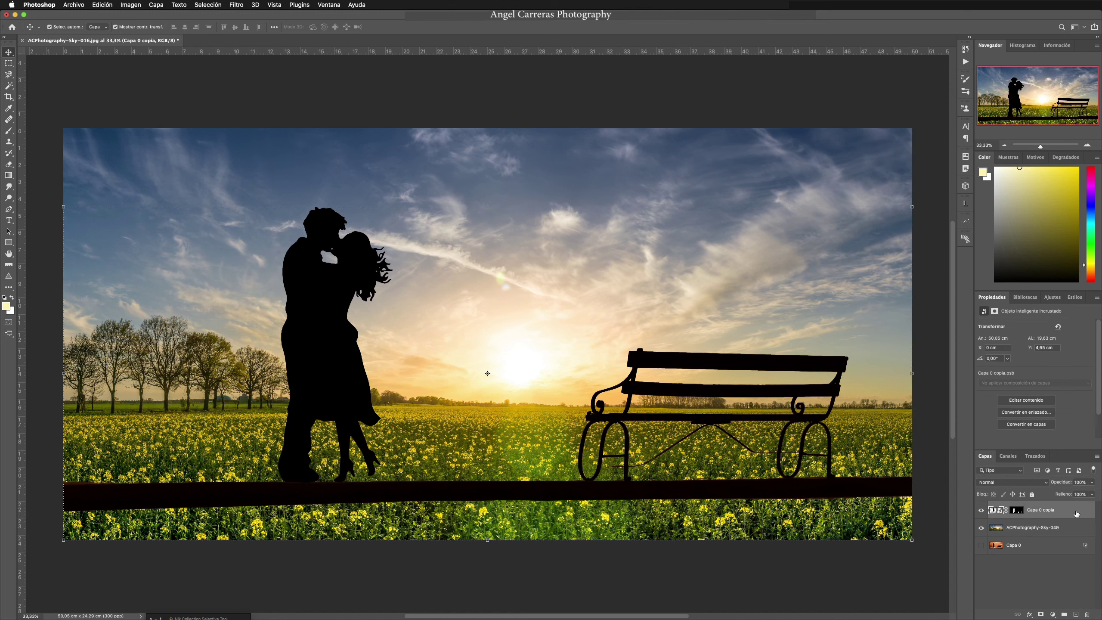
{"action": "key", "text": "shift+Down"}
{"action": "key", "text": "shift+Down"}
{"action": "key", "text": "shift+Down"}
{"action": "key", "text": "shift+Down"}
{"action": "key", "text": "shift+Down"}
{"action": "key", "text": "shift+Down"}
{"action": "key", "text": "shift+Down"}
{"action": "key", "text": "shift+Down"}
{"action": "key", "text": "shift+Down"}
{"action": "key", "text": "shift+Down"}
{"action": "key", "text": "shift+Down"}
{"action": "key", "text": "shift+Down"}
{"action": "key", "text": "shift+Down"}
{"action": "key", "text": "shift+Down"}
{"action": "key", "text": "shift+Down"}
{"action": "key", "text": "shift+Down"}
{"action": "key", "text": "shift+Down"}
{"action": "key", "text": "shift+Down"}
{"action": "key", "text": "shift+Down"}
{"action": "key", "text": "shift+Down"}
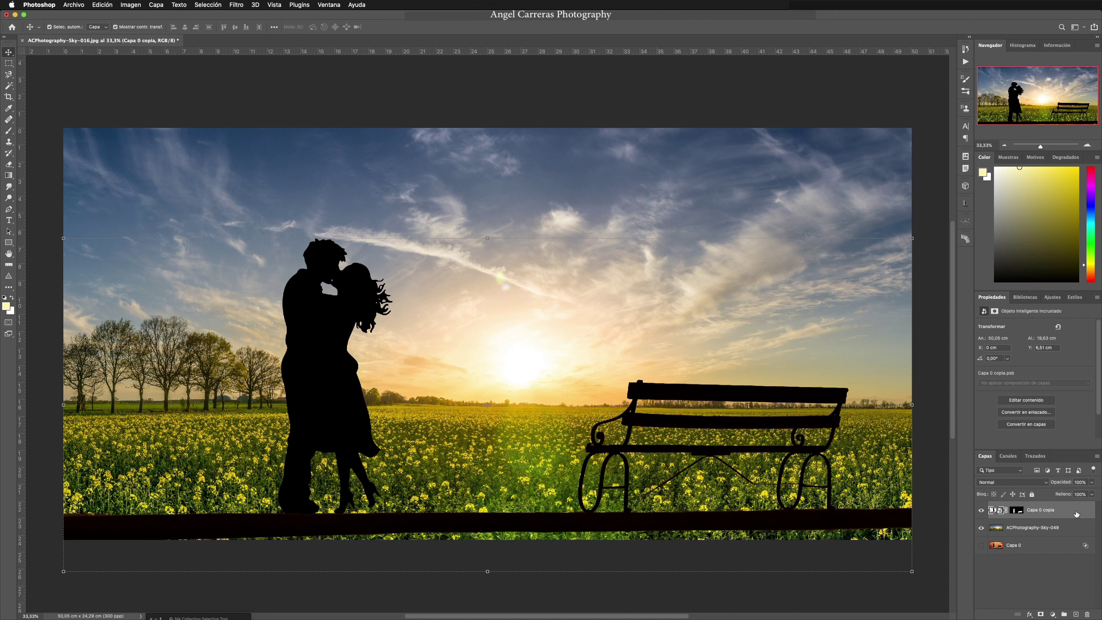
Nudge the Capa 0 copia silhouette layer straight down to Y 7.38 cm, leaving only a thin ground strip along the canvas's lower edge
{"action": "key", "text": "shift+Down"}
{"action": "key", "text": "shift+Down"}
{"action": "key", "text": "shift+Down"}
{"action": "key", "text": "shift+Down"}
{"action": "key", "text": "shift+Down"}
{"action": "key", "text": "shift+Down"}
{"action": "key", "text": "shift+Down"}
{"action": "key", "text": "shift+Down"}
{"action": "key", "text": "shift+Down"}
{"action": "key", "text": "shift+Down"}
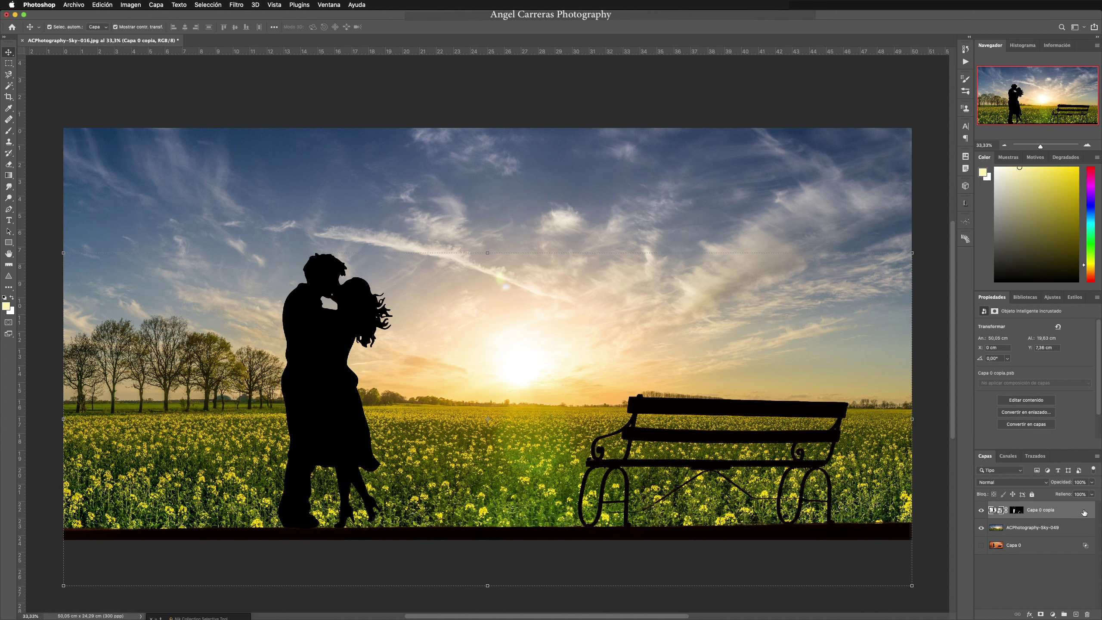
Add a new layer above Capa 0 copia and name it Resplandor
{"action": "left_click", "coordinate": [1077, 615]}
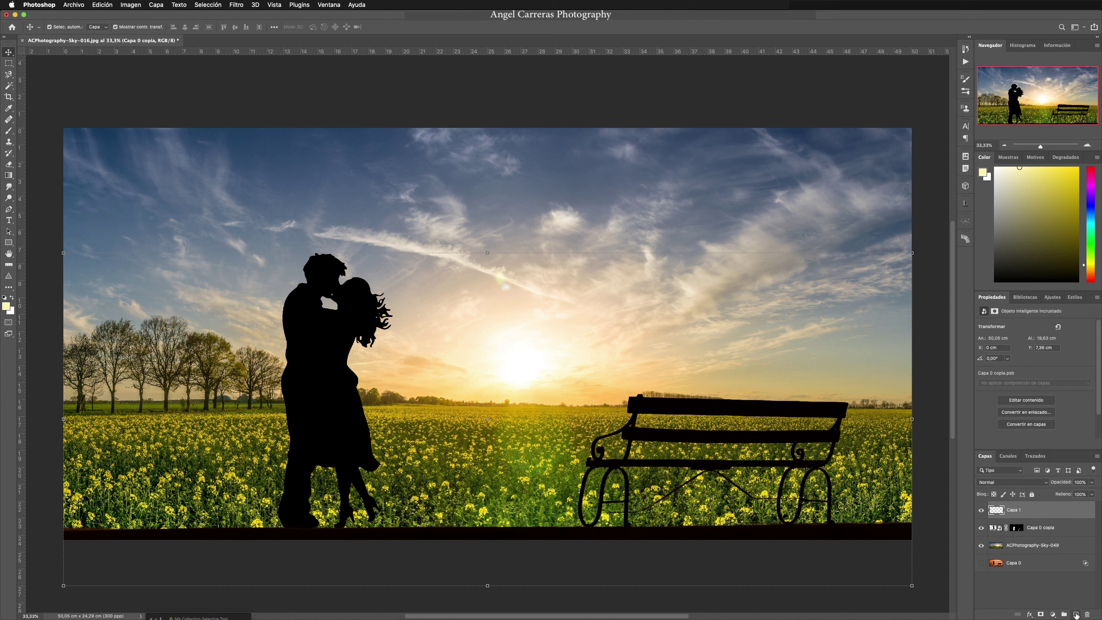
{"action": "double_click", "coordinate": [1013, 510]}
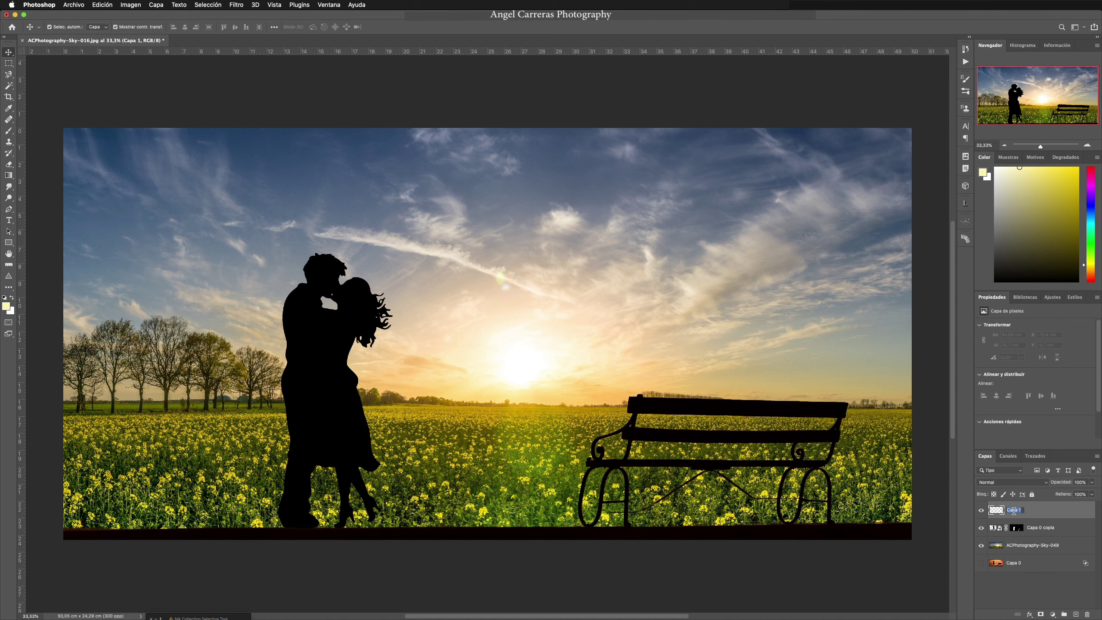
{"action": "type", "text": "Resplandor"}
{"action": "key", "text": "Return"}
Set up a very large, soft Brush with a 5000 px diameter
{"action": "key", "text": "b"}
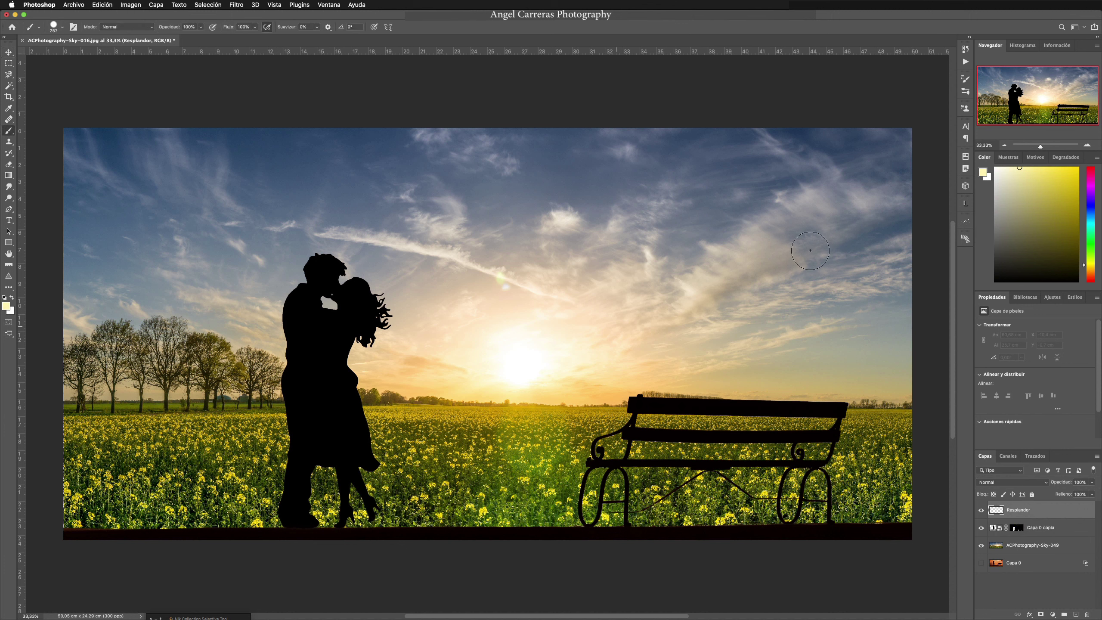
{"action": "left_click", "coordinate": [966, 80]}
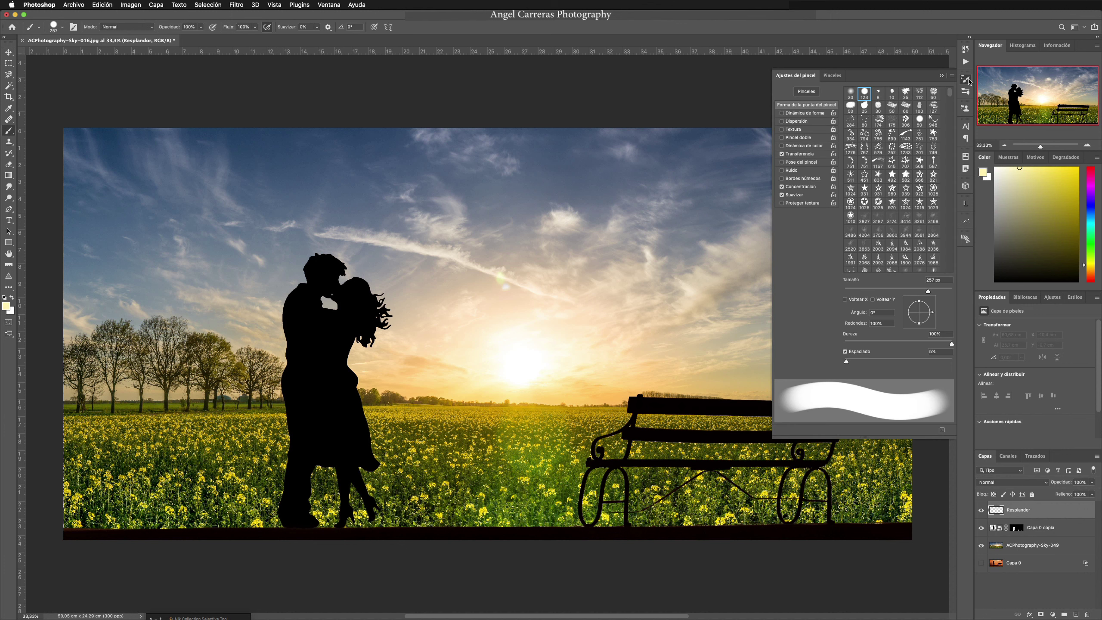
{"action": "left_click", "coordinate": [966, 80]}
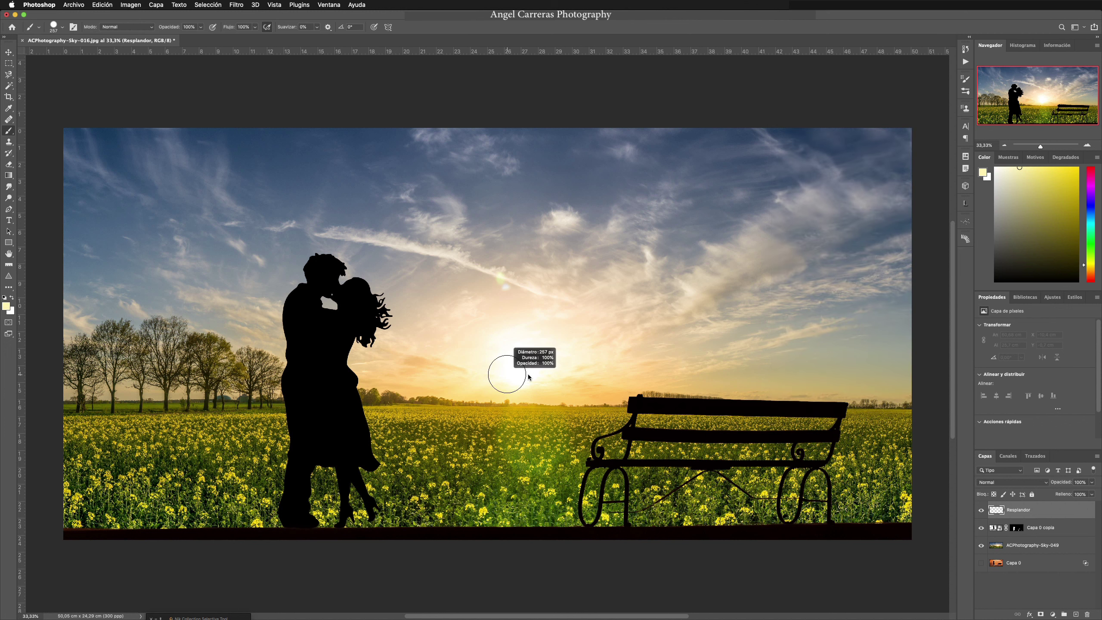
{"action": "left_click_drag", "start_coordinate": [528, 375], "coordinate": [657, 361]}
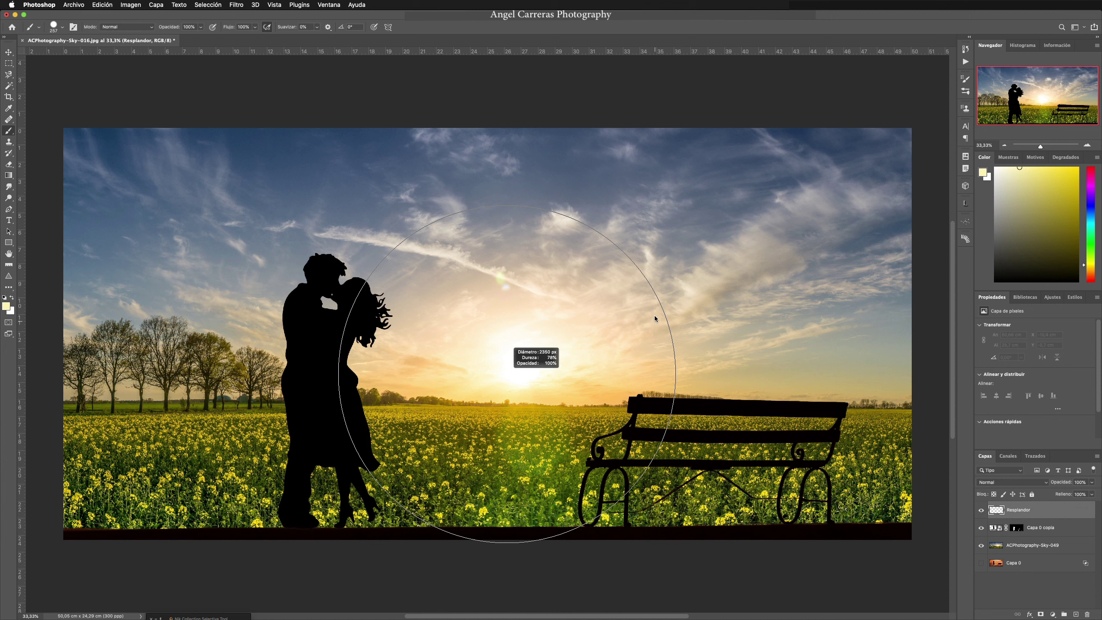
{"action": "mouse_move", "coordinate": [650, 214]}
{"action": "left_mouse_down"}
{"action": "mouse_move", "coordinate": [768, 156]}
{"action": "mouse_move", "coordinate": [890, 153]}
{"action": "left_mouse_up"}
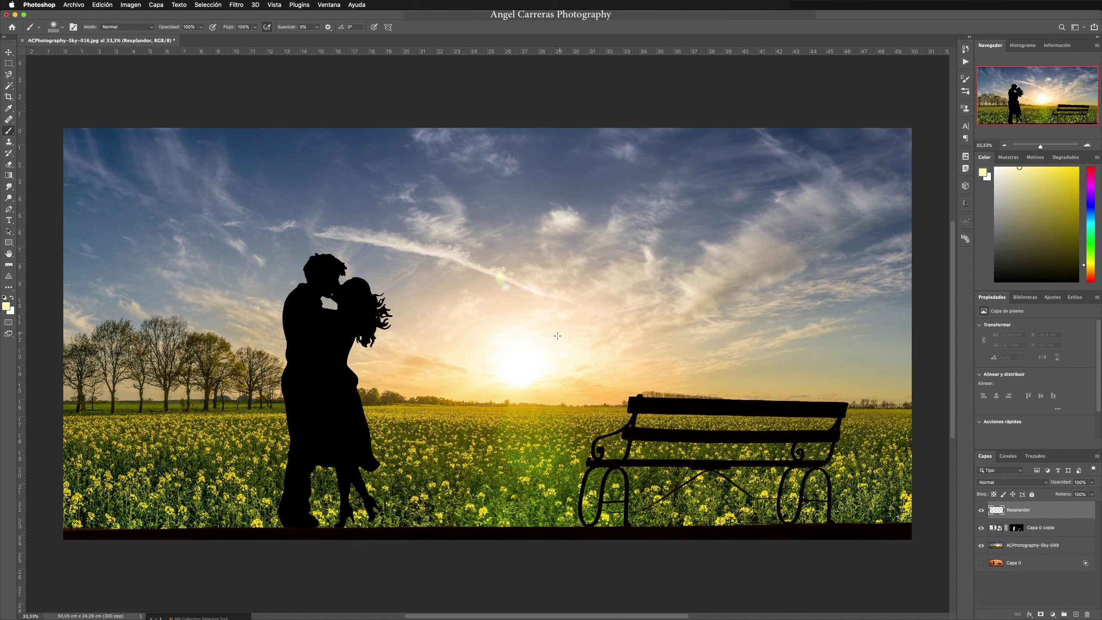
Sample a warm tone from the sky near the sun and make the foreground colour a more saturated orange
{"action": "left_click", "coordinate": [490, 387], "text": "alt"}
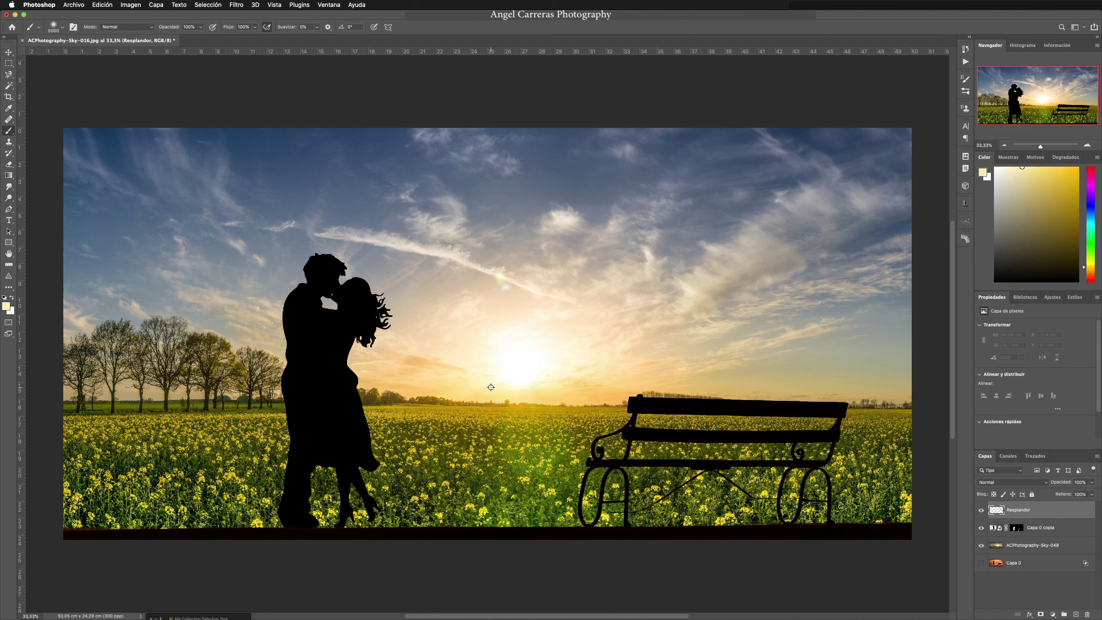
{"action": "left_click", "coordinate": [486, 392], "text": "alt"}
{"action": "left_click", "coordinate": [7, 306]}
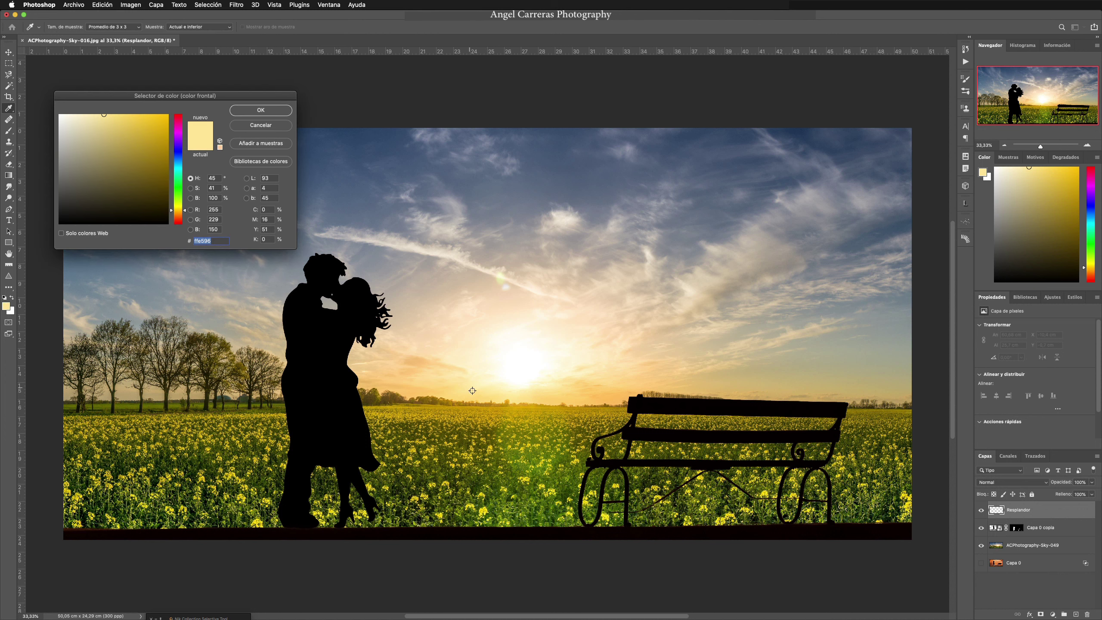
{"action": "left_click", "coordinate": [456, 367]}
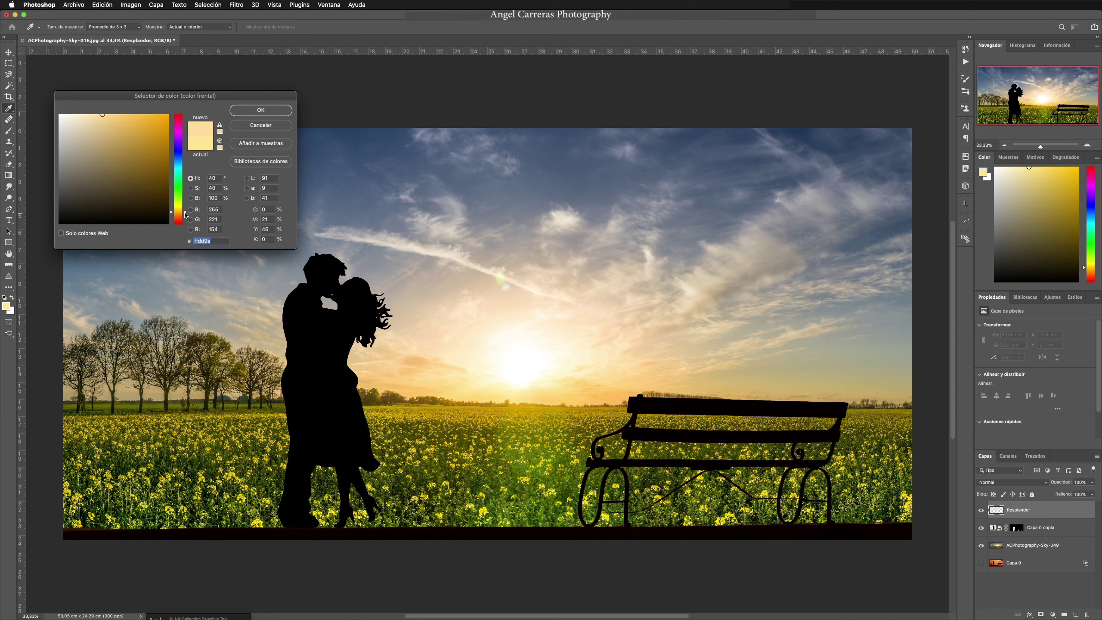
{"action": "left_click_drag", "start_coordinate": [103, 115], "coordinate": [140, 118]}
{"action": "left_click", "coordinate": [261, 111]}
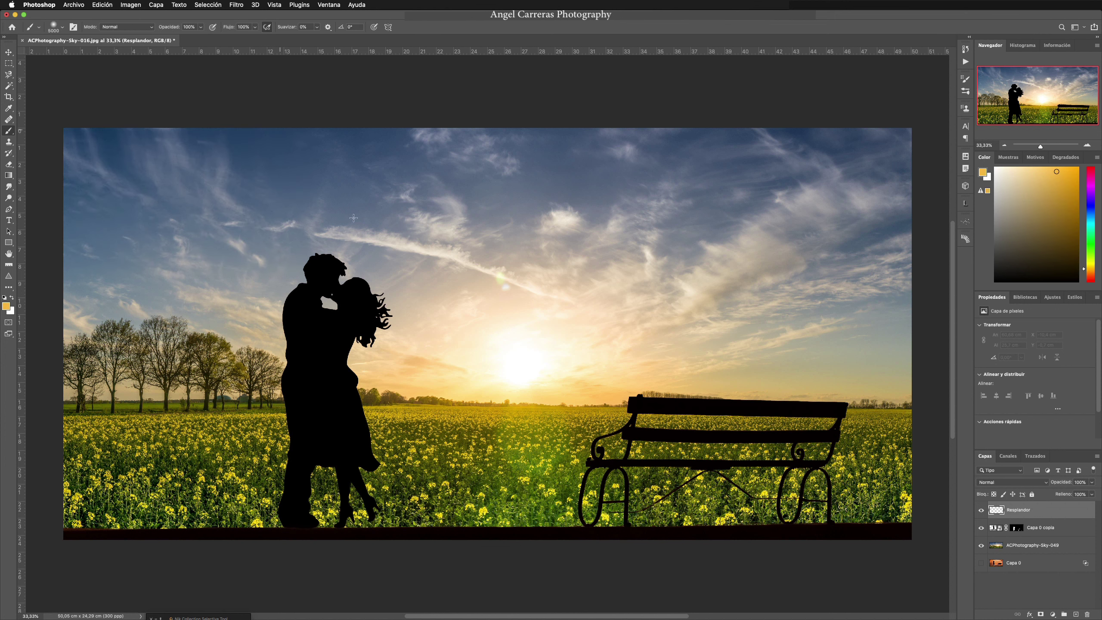
Paint one orange glow dab over the sun on Resplandor and scale the layer proportionally from its centre to about 119.43%
{"action": "left_click", "coordinate": [506, 365]}
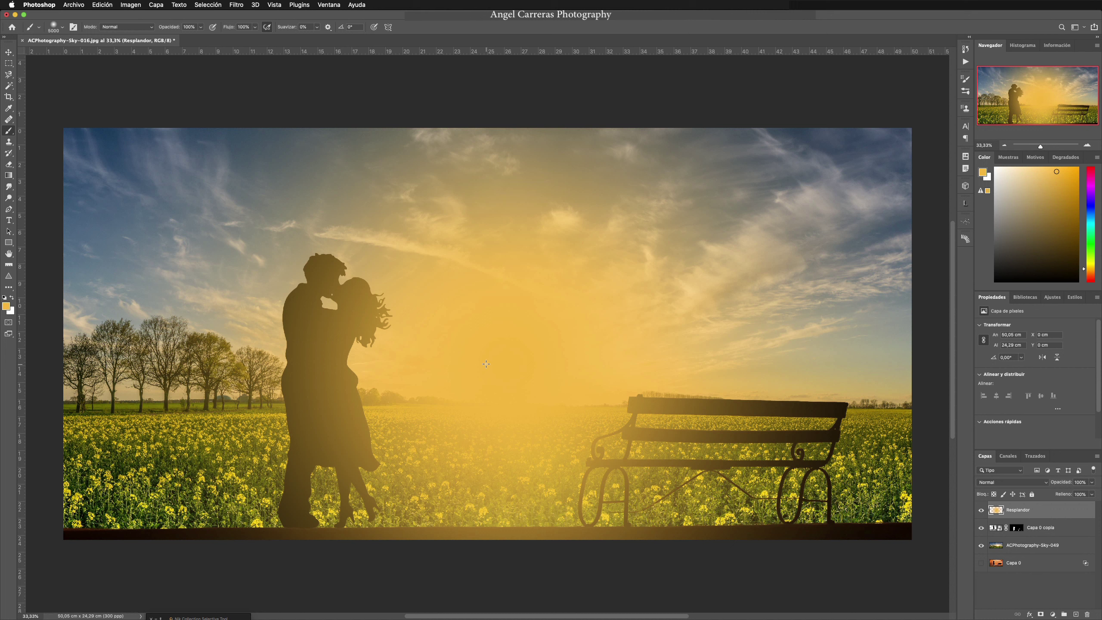
{"action": "key", "text": "v"}
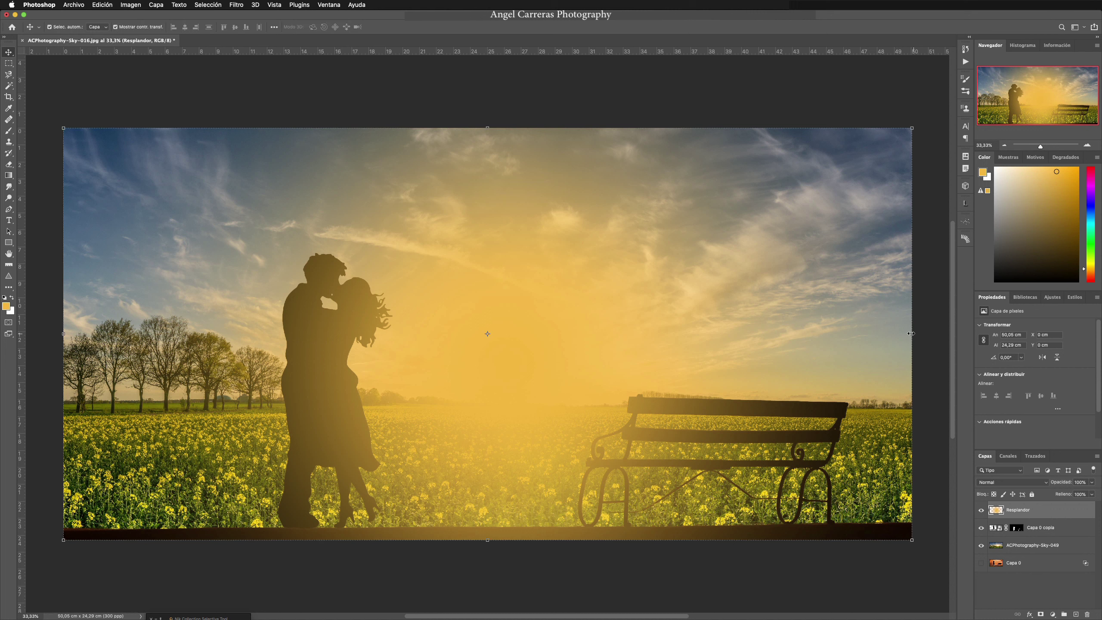
{"action": "left_click_drag", "start_coordinate": [911, 333], "coordinate": [993, 331]}
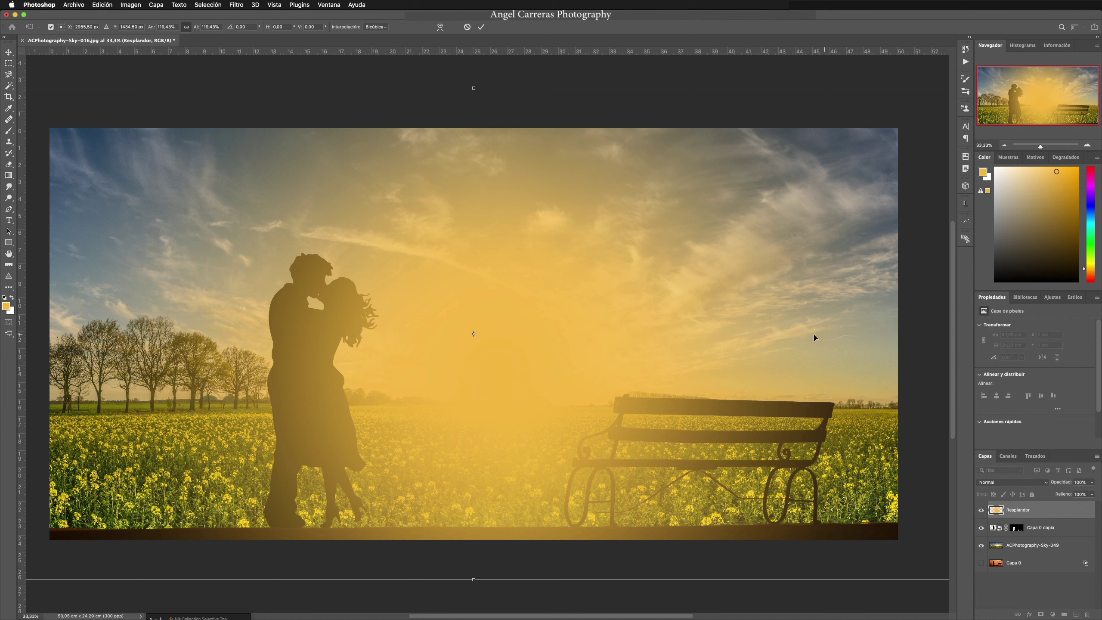
{"action": "left_click", "coordinate": [481, 28]}
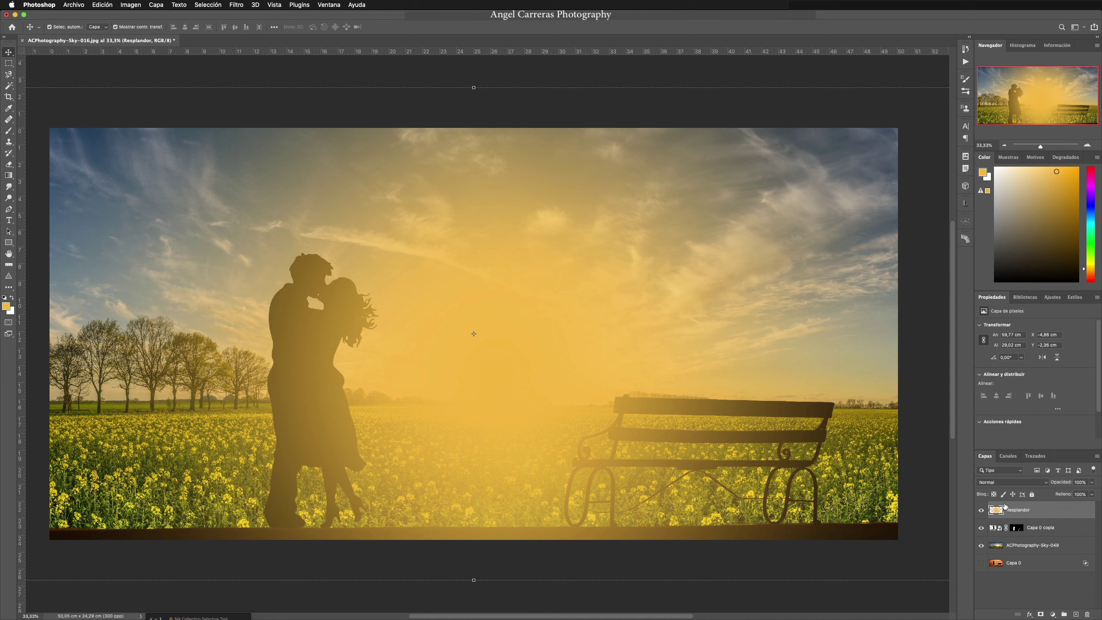
Set the Resplandor layer's blend mode to Luz fuerte and lower its opacity to 70%
{"action": "left_click", "coordinate": [1015, 482]}
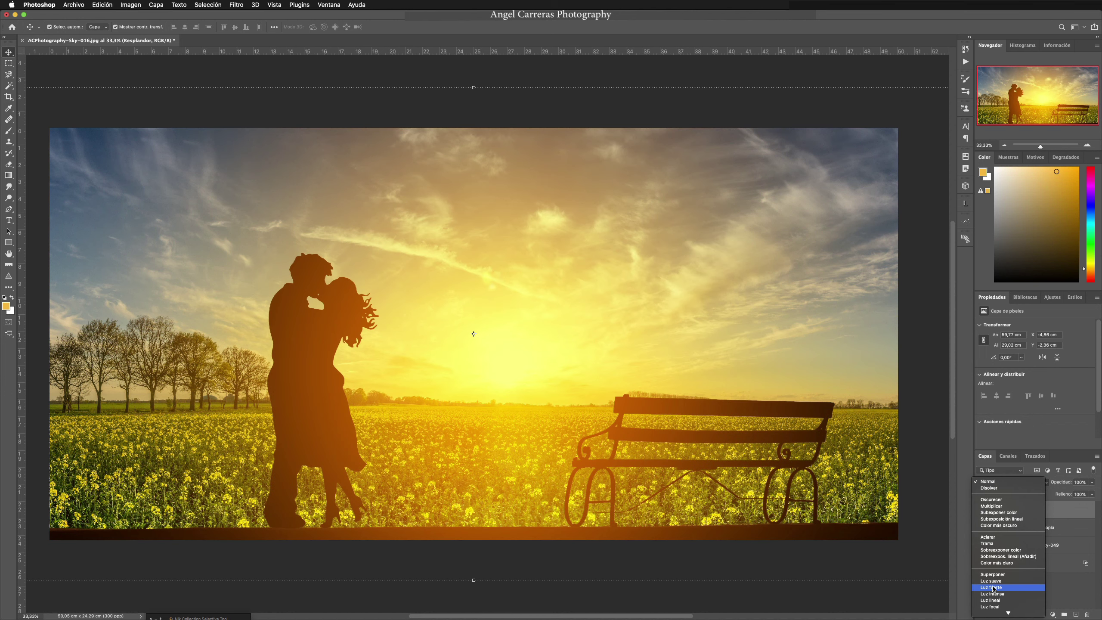
{"action": "left_click", "coordinate": [991, 588]}
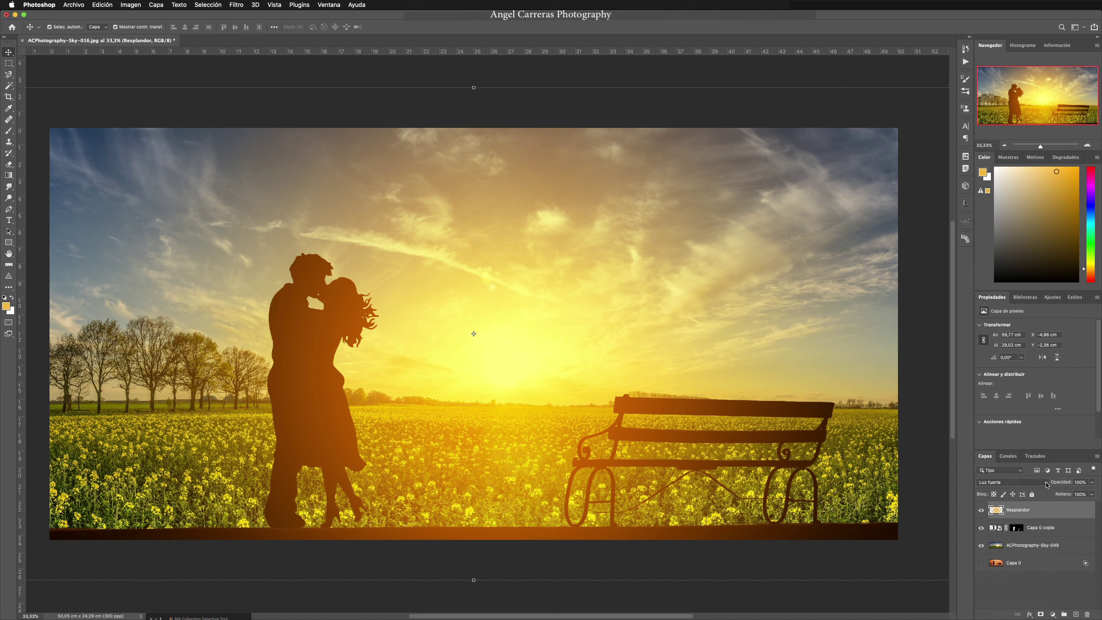
{"action": "left_click", "coordinate": [1091, 482]}
{"action": "left_click_drag", "start_coordinate": [1093, 493], "coordinate": [1082, 495]}
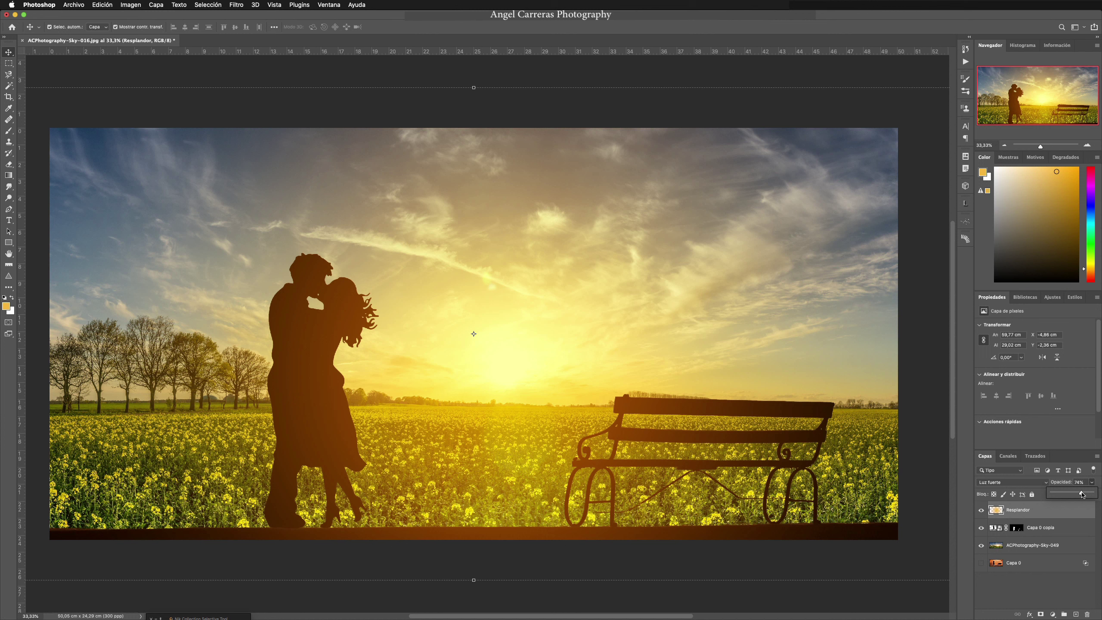
{"action": "left_click_drag", "start_coordinate": [1082, 494], "coordinate": [1082, 493]}
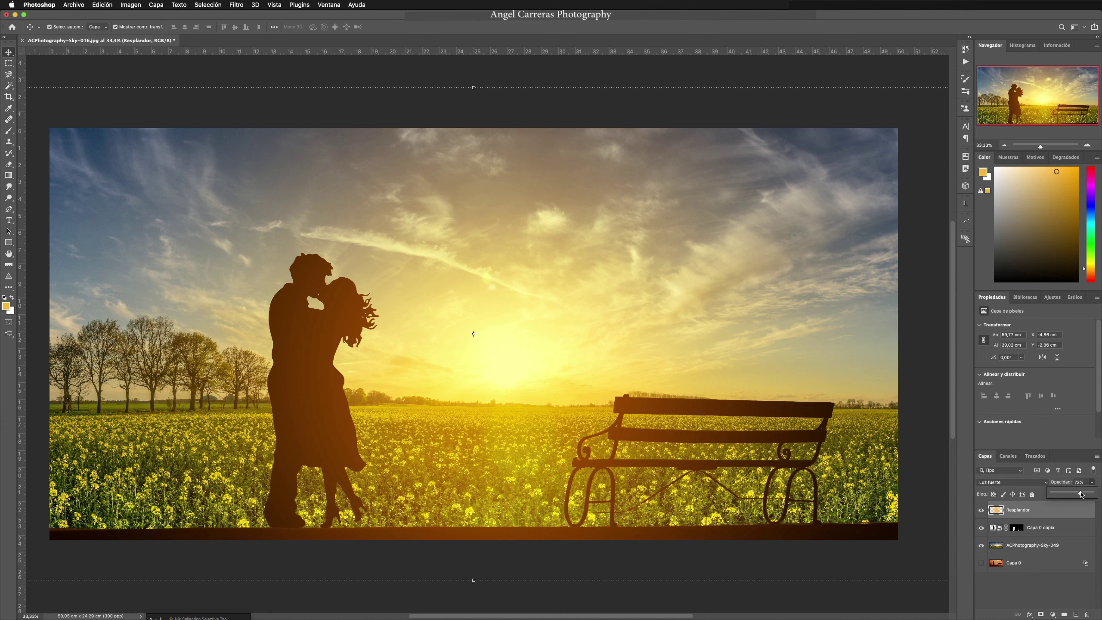
Duplicate the Resplandor layer and scale the copy proportionally from its centre to about 228.04%
{"action": "left_click", "coordinate": [997, 513]}
{"action": "key", "text": "super+j"}
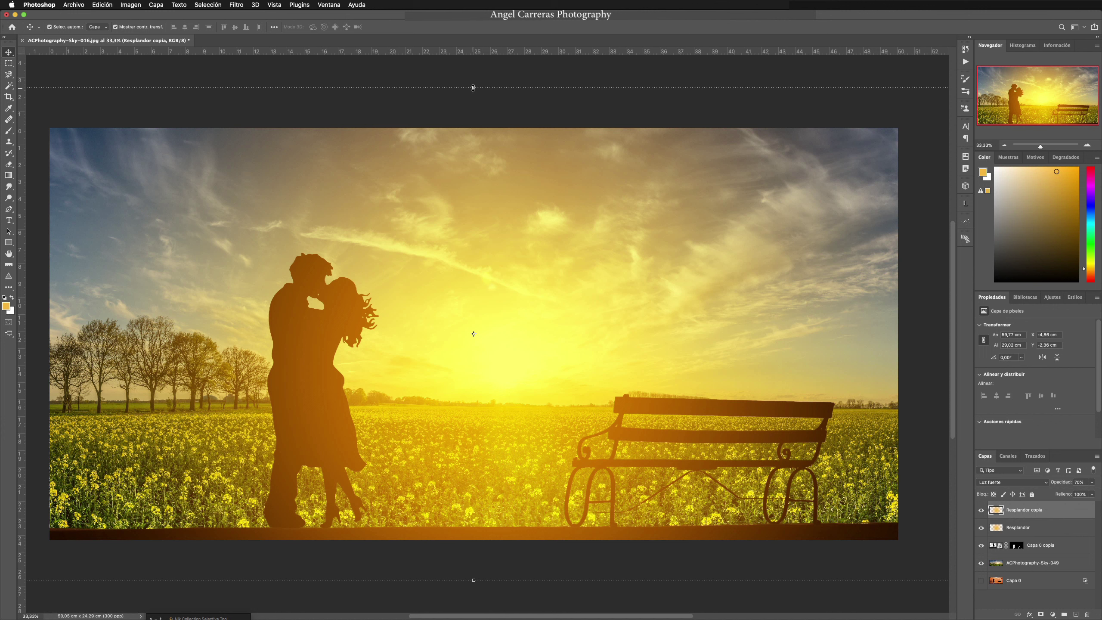
{"action": "left_click_drag", "start_coordinate": [473, 87], "coordinate": [464, 145]}
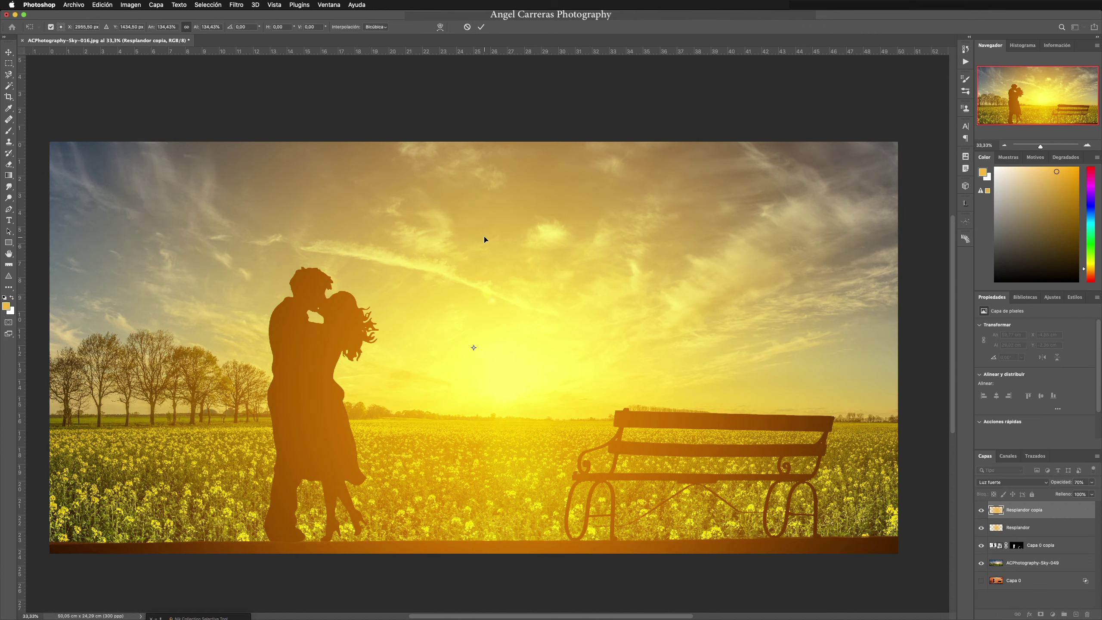
{"action": "scroll", "coordinate": [484, 239], "scroll_direction": "down", "scroll_amount": 8}
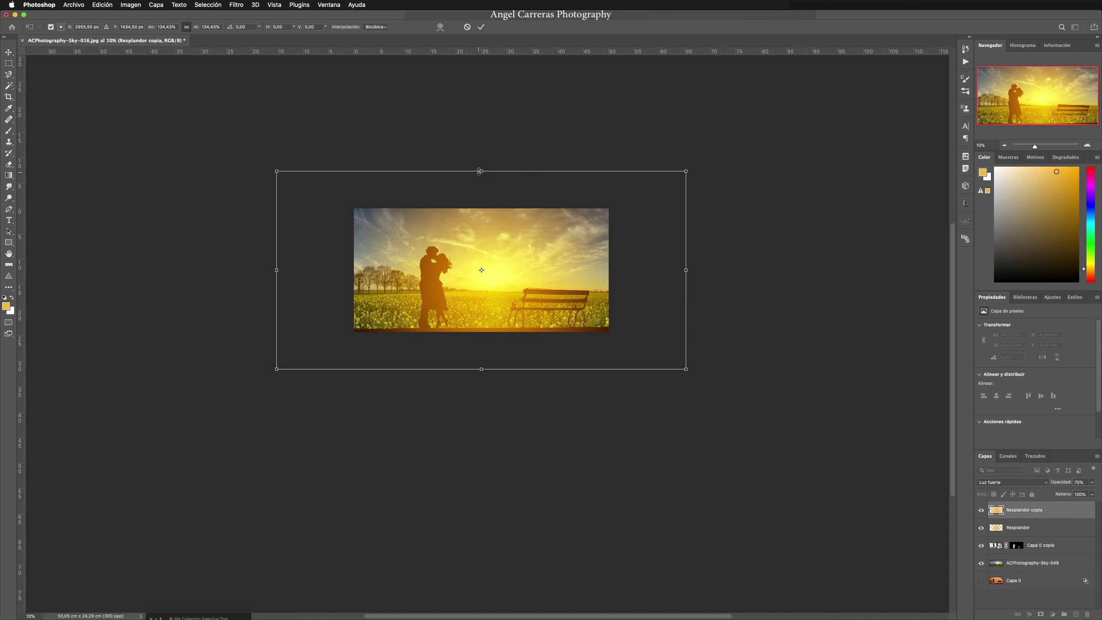
{"action": "left_click_drag", "start_coordinate": [481, 167], "coordinate": [486, 93]}
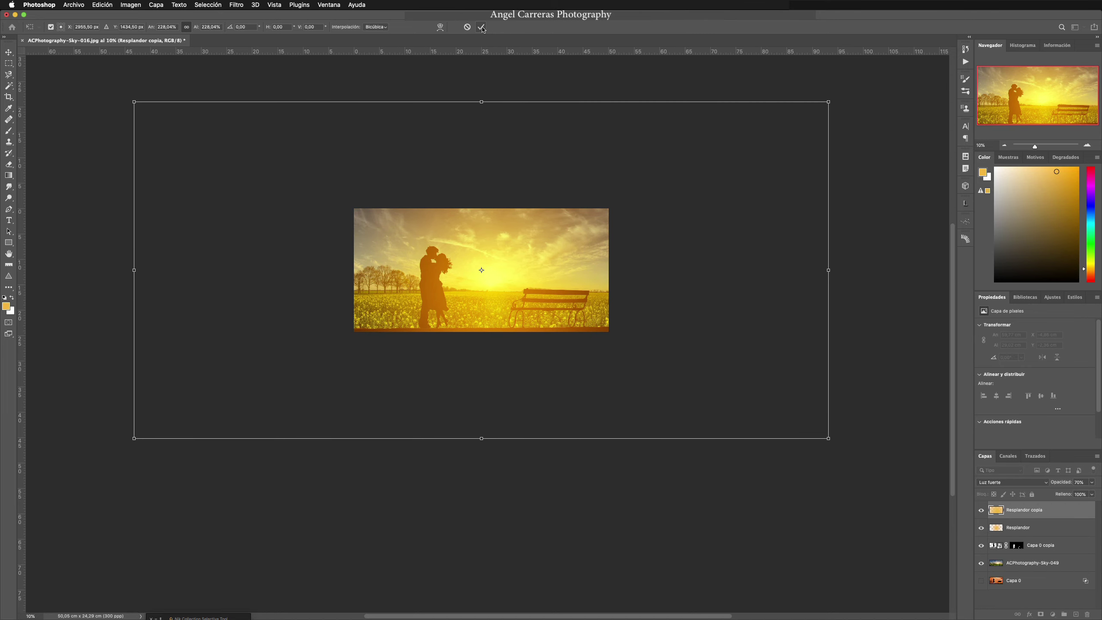
{"action": "left_click", "coordinate": [481, 27]}
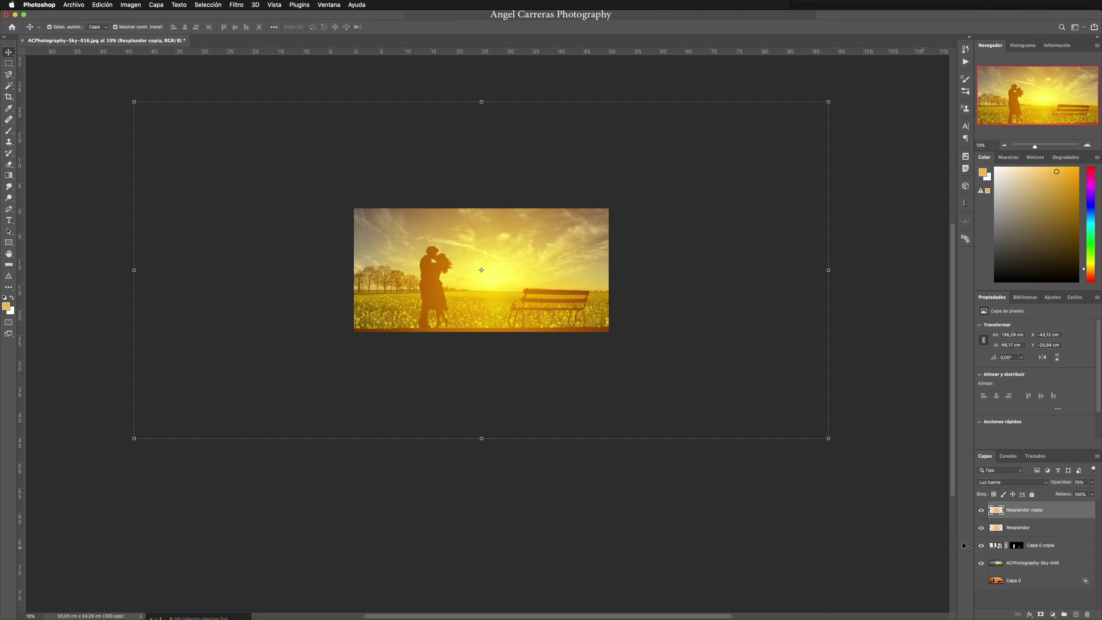
Copy the Capa 0 copia layer mask onto Resplandor copia and invert the copied mask so the glow spares the silhouettes
{"action": "left_click", "coordinate": [1016, 547]}
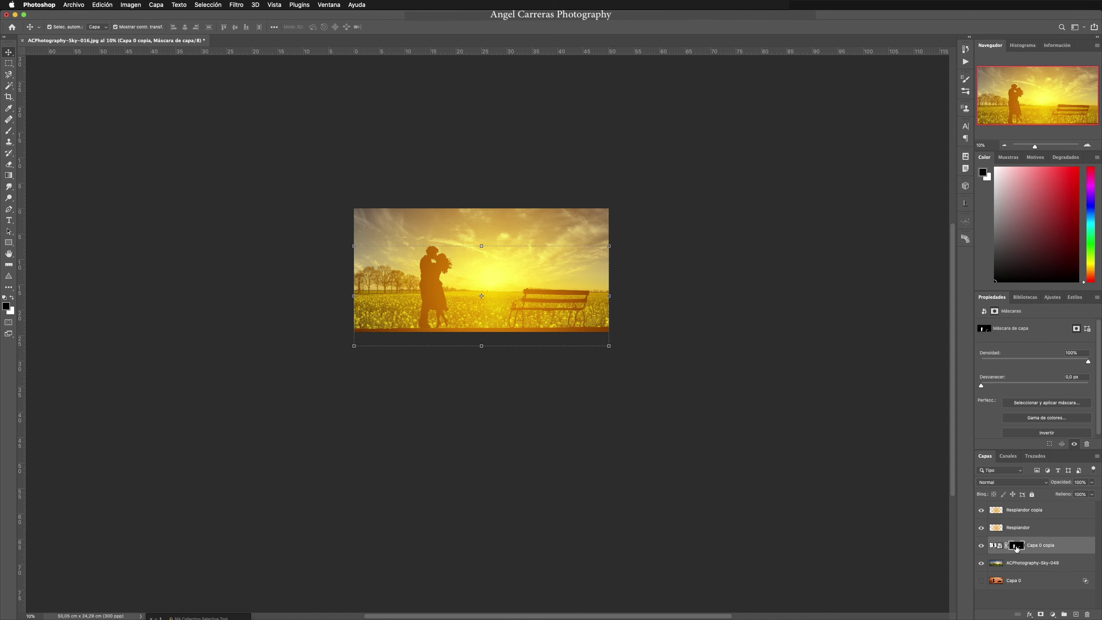
{"action": "left_click_drag", "start_coordinate": [1016, 547], "coordinate": [1013, 510]}
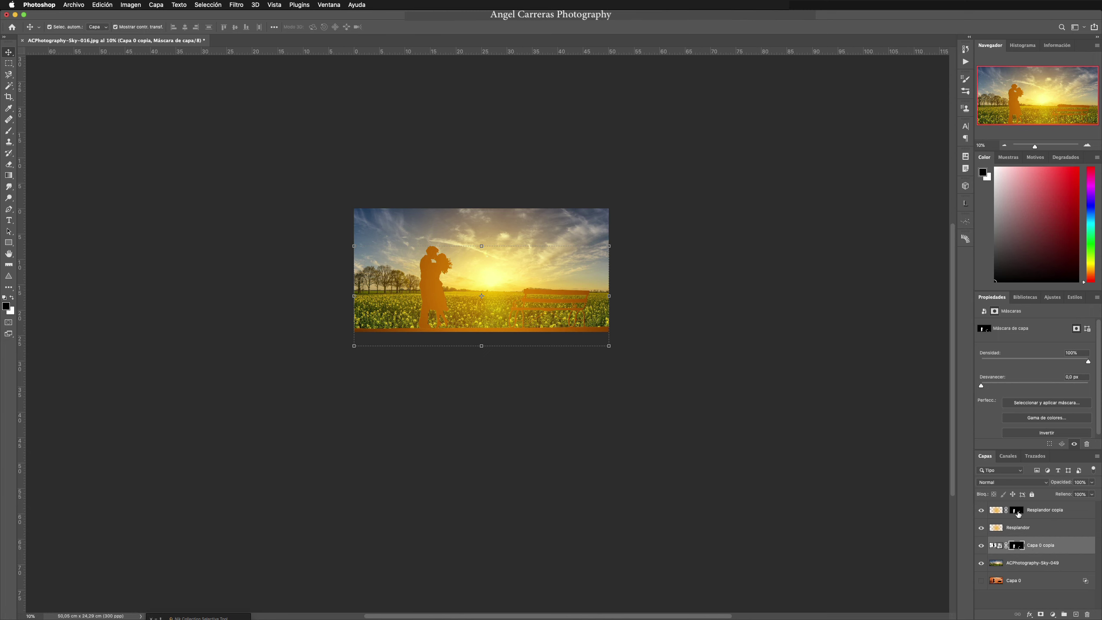
{"action": "key", "text": "super+i"}
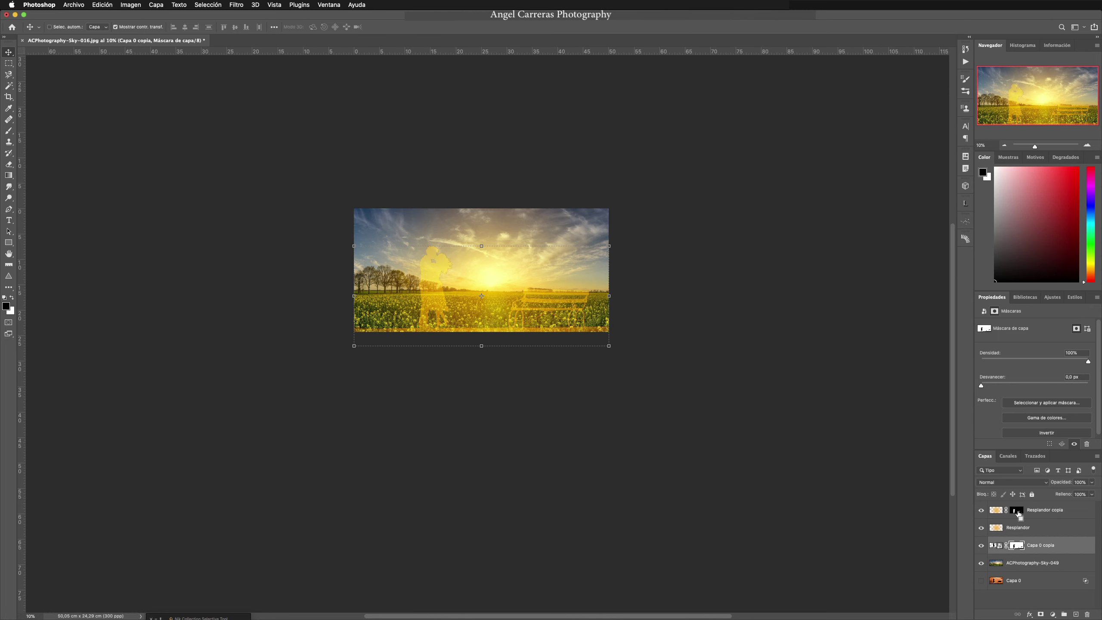
{"action": "key", "text": "super+z"}
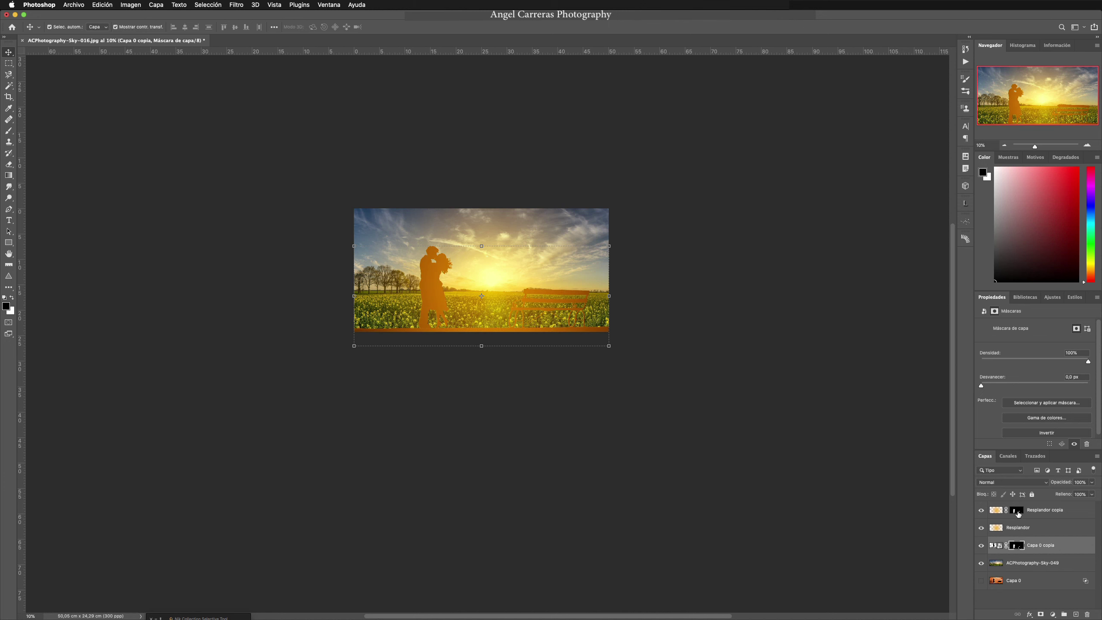
{"action": "left_click", "coordinate": [1018, 513]}
{"action": "key", "text": "super+i"}
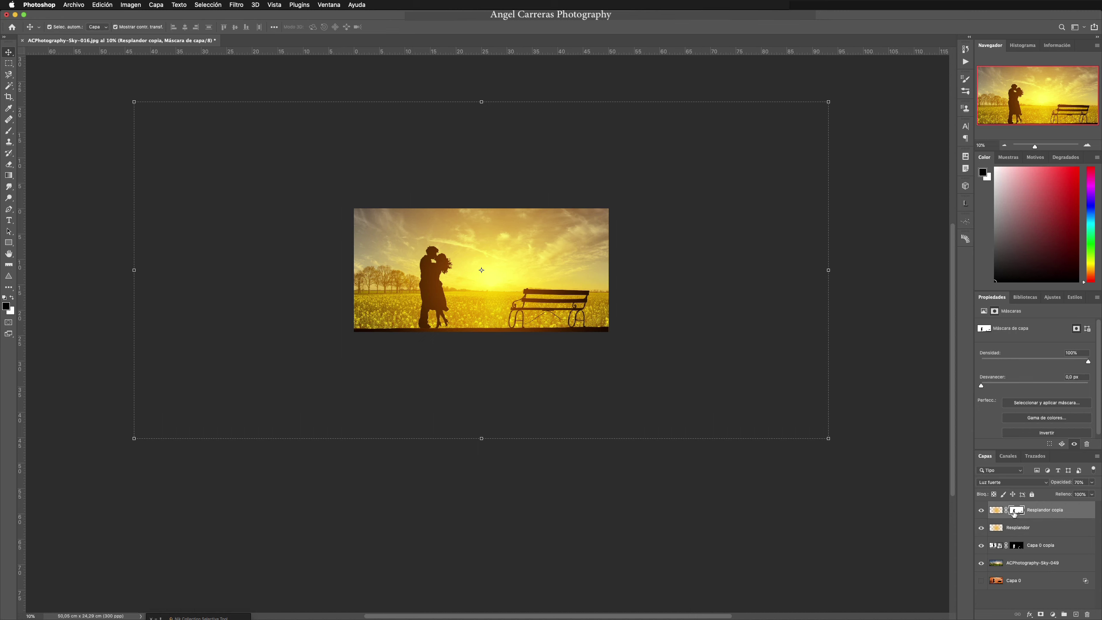
Convert Resplandor copia to a smart object and set its Desenfoque gaussiano smart filter radius to 129.5 pixels
{"action": "right_click", "coordinate": [1086, 512]}
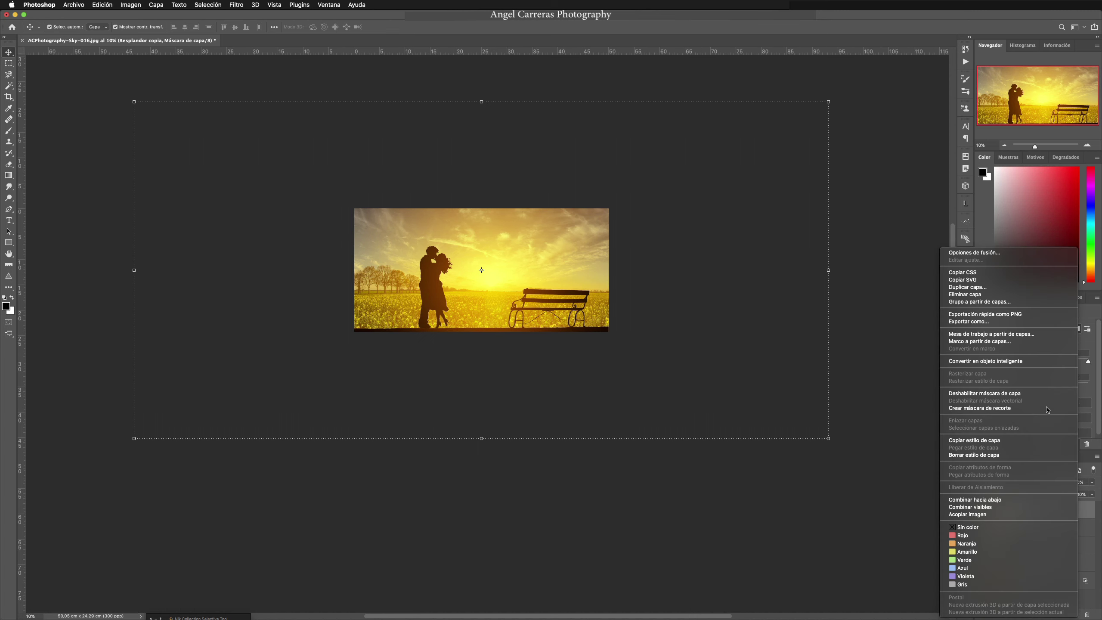
{"action": "left_click", "coordinate": [1006, 362]}
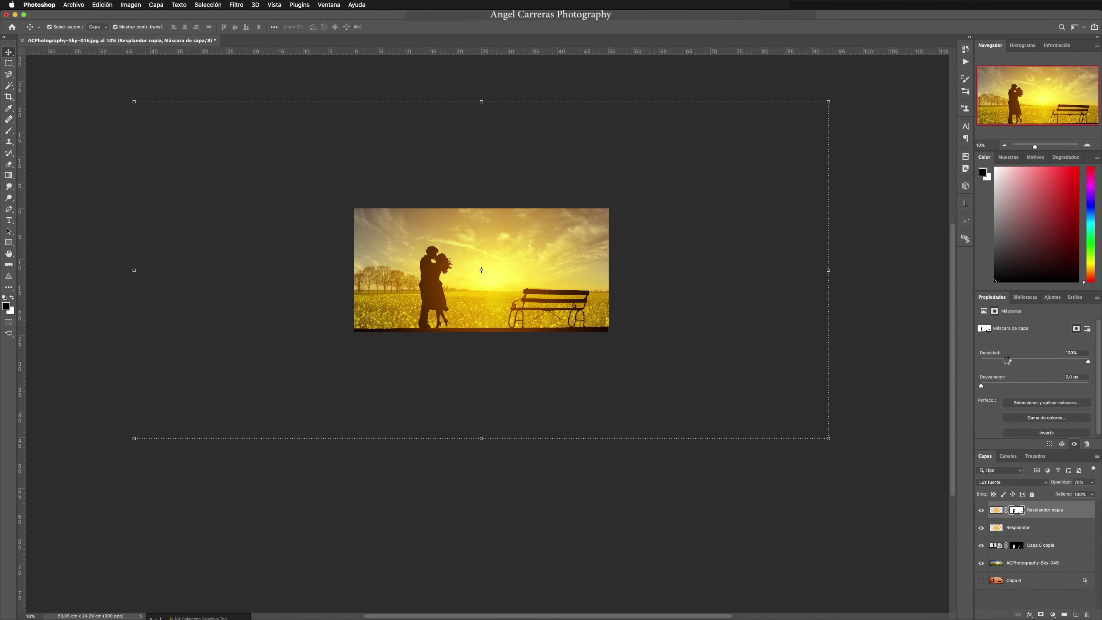
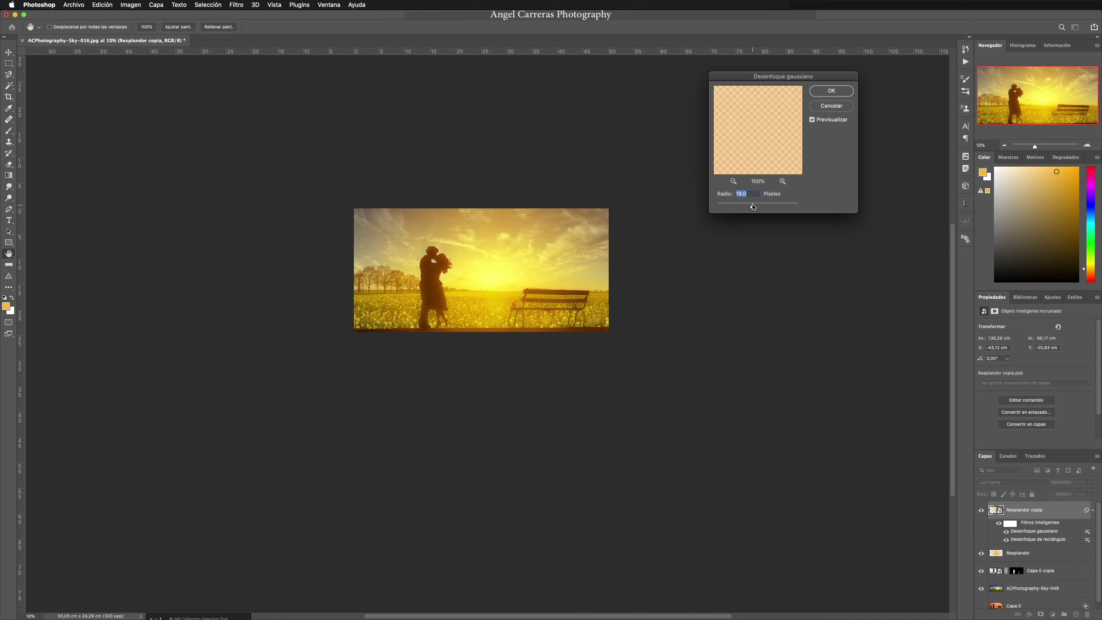
{"action": "left_click_drag", "start_coordinate": [753, 207], "coordinate": [773, 207]}
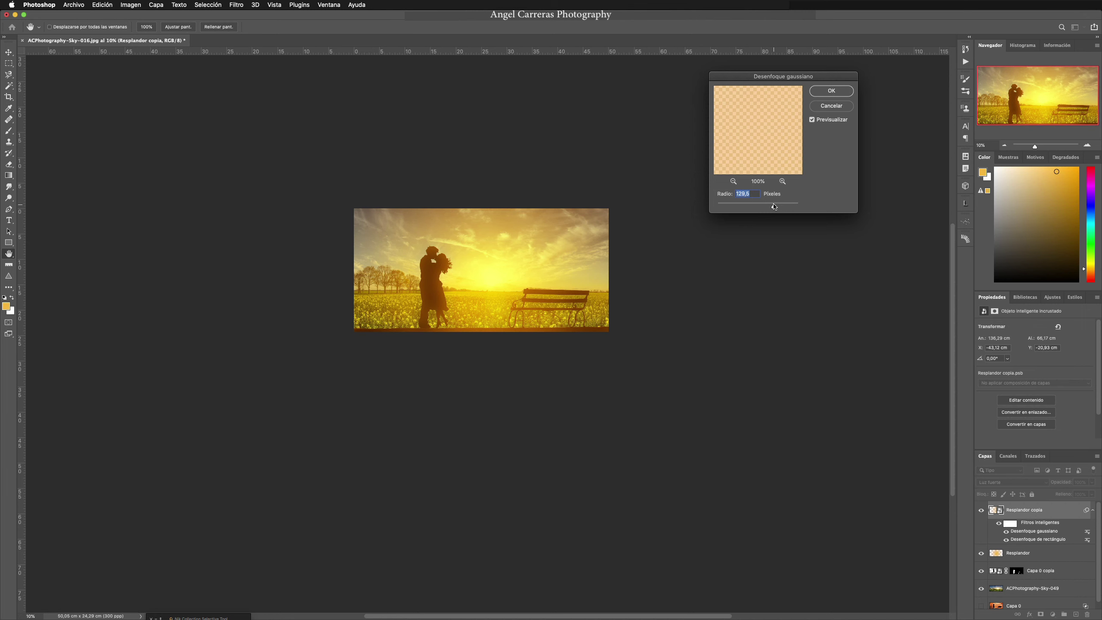
{"action": "left_click", "coordinate": [830, 90]}
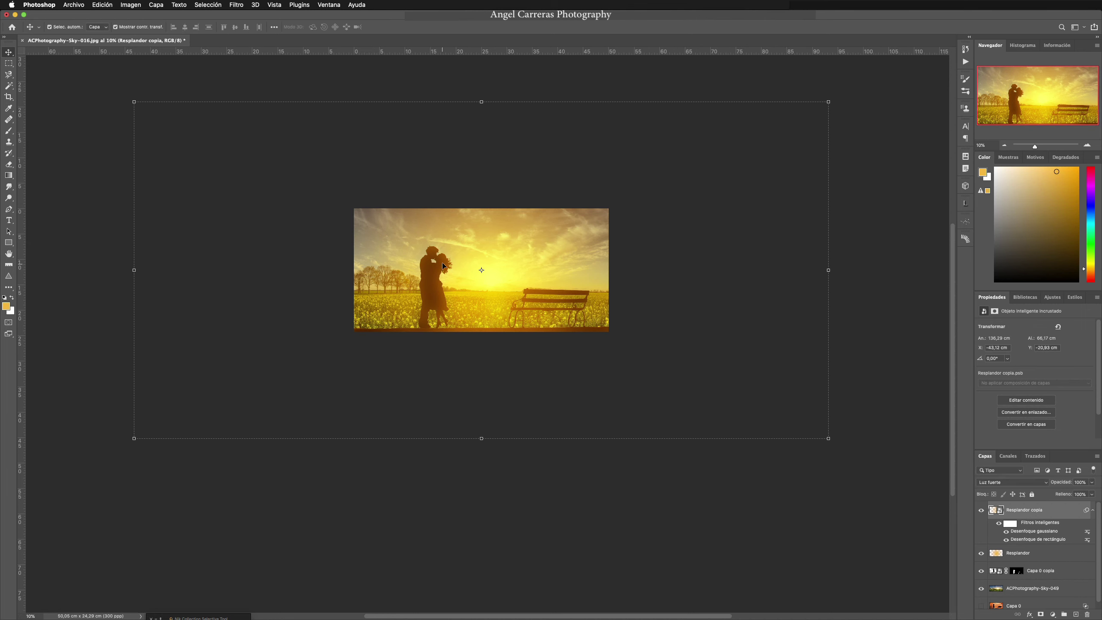
Place the MT_PM_V73_Willow_acacia tree image as a new layer, scaled to 60%
{"action": "key", "text": "z"}
{"action": "left_click_drag", "start_coordinate": [443, 265], "coordinate": [480, 263]}
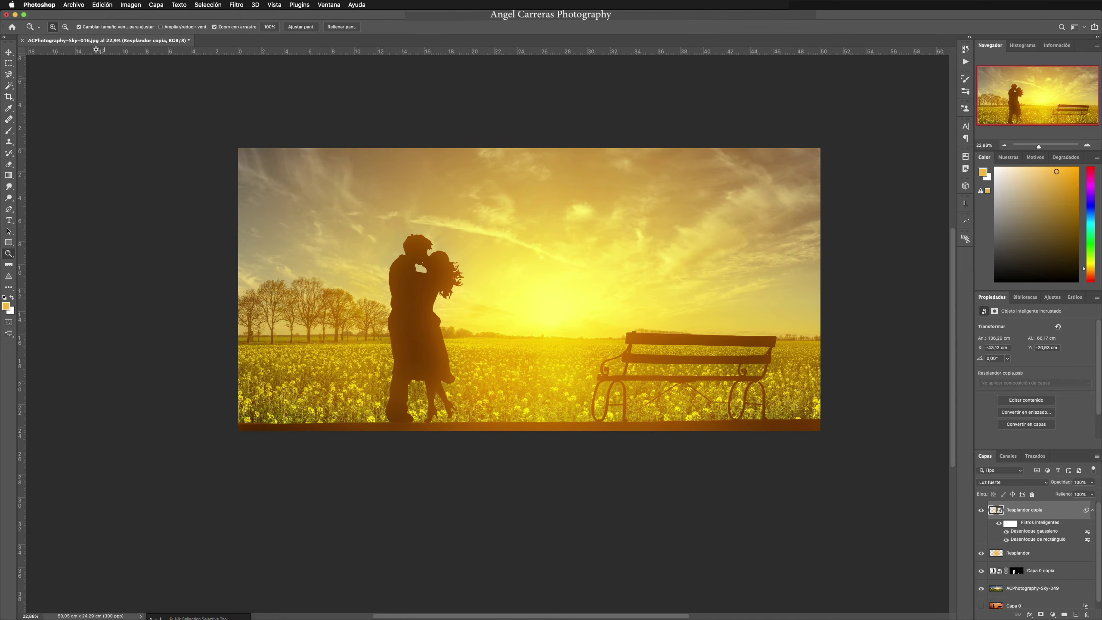
{"action": "left_click", "coordinate": [74, 6]}
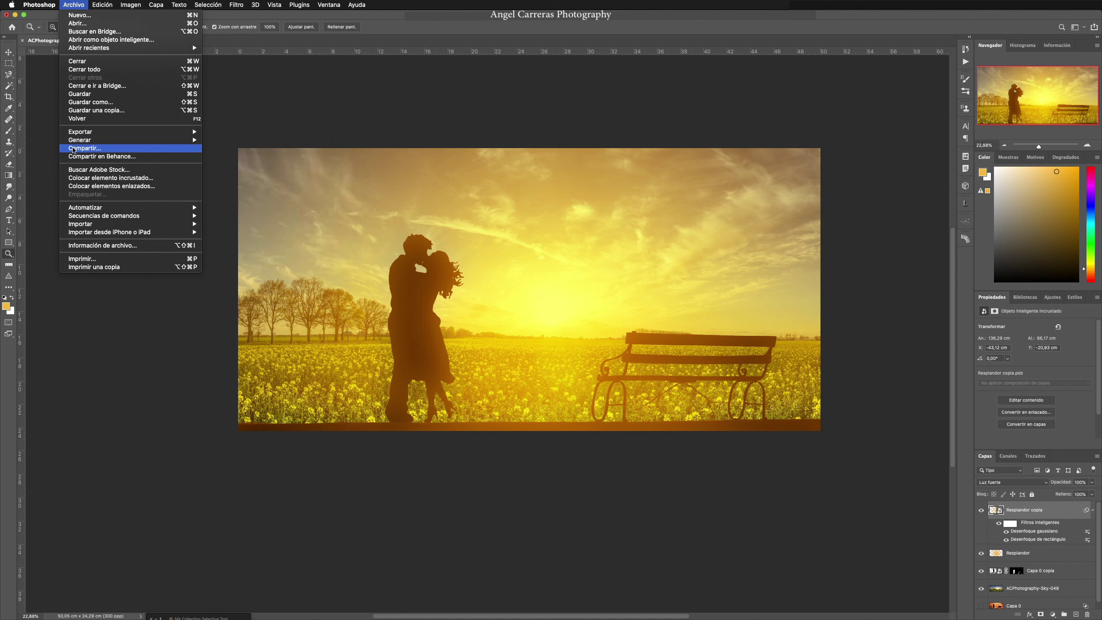
{"action": "left_click", "coordinate": [73, 178]}
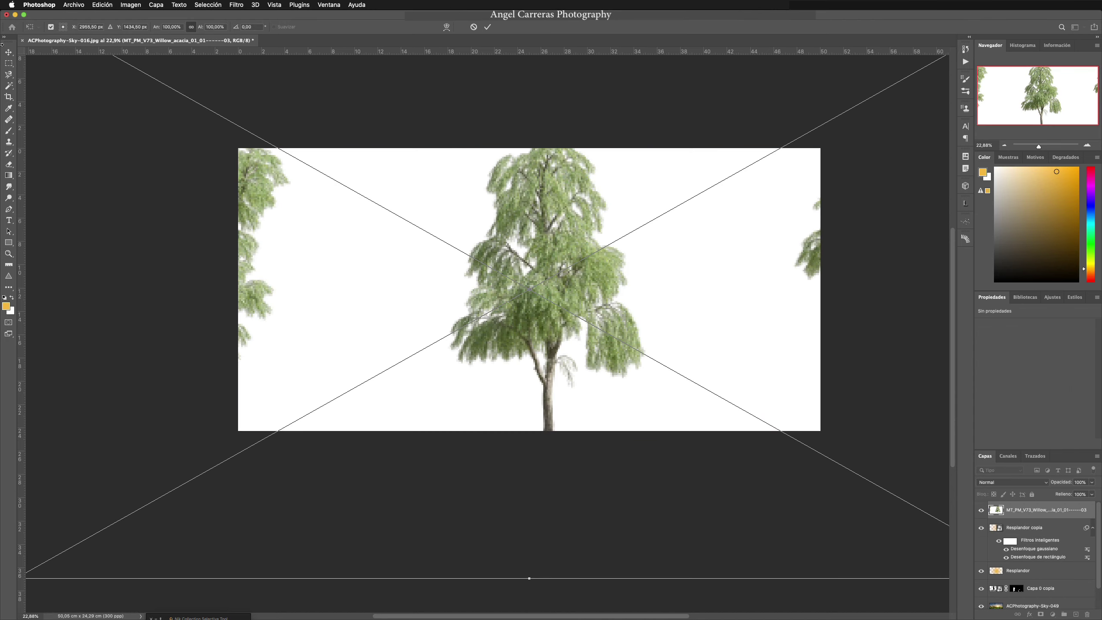
{"action": "left_click_drag", "start_coordinate": [157, 28], "coordinate": [136, 27]}
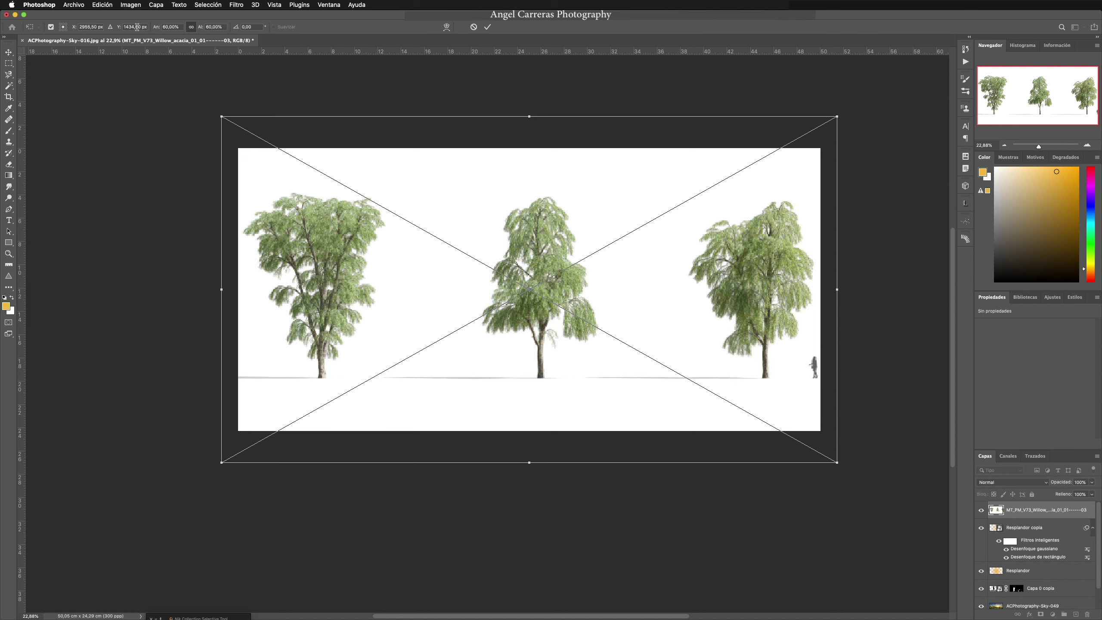
{"action": "left_click", "coordinate": [486, 28]}
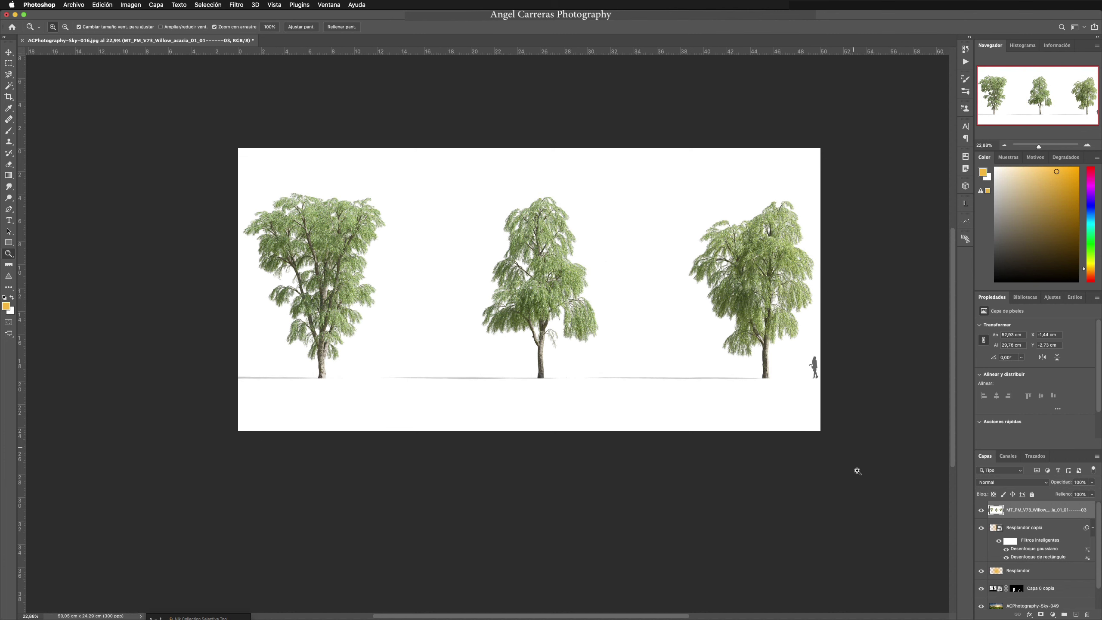
Hide the willow layer's white background with Blend If, splitting the This Layer highlight limit at 187 / 198
{"action": "double_click", "coordinate": [1080, 510]}
{"action": "double_click", "coordinate": [1080, 519]}
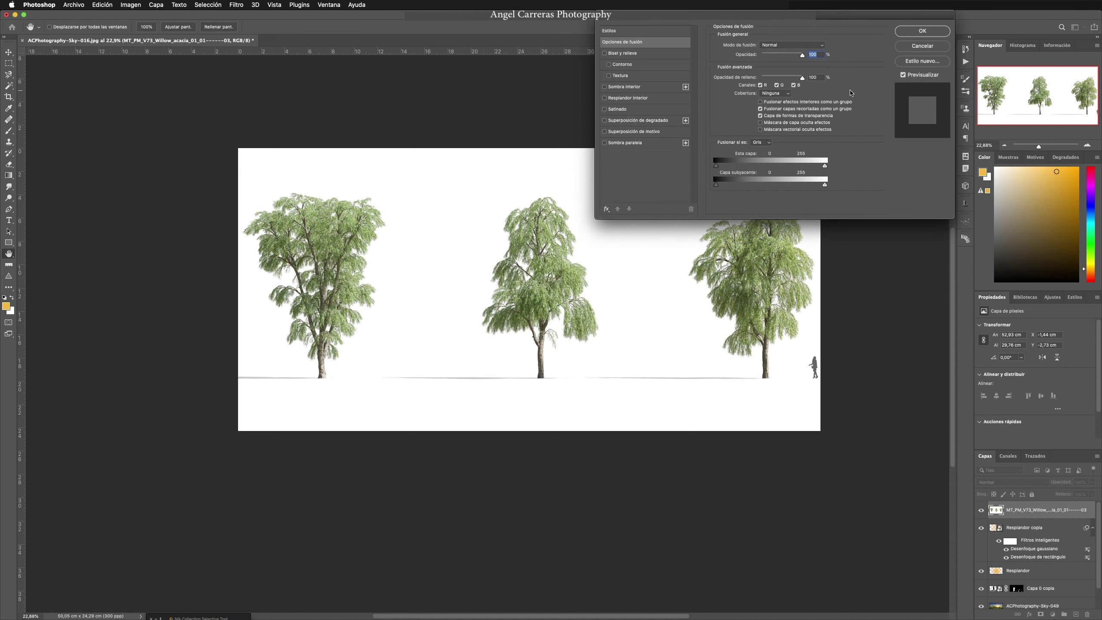
{"action": "left_click_drag", "start_coordinate": [826, 167], "coordinate": [793, 166]}
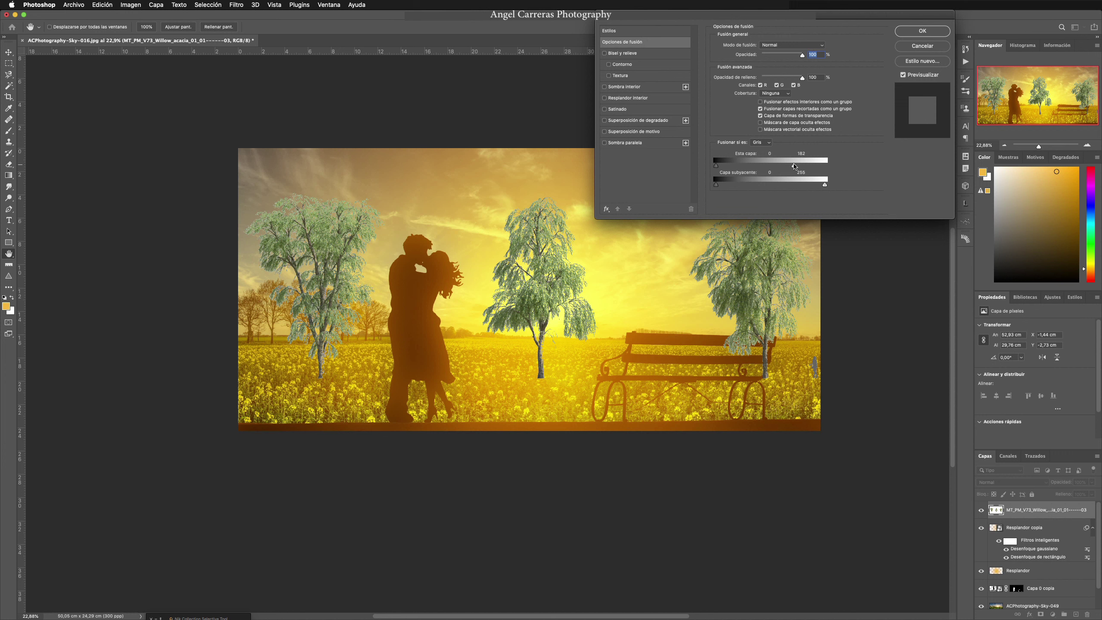
{"action": "key", "text": "alt"}
{"action": "mouse_move", "coordinate": [796, 169]}
{"action": "left_mouse_down"}
{"action": "mouse_move", "coordinate": [812, 169]}
{"action": "mouse_move", "coordinate": [780, 167]}
{"action": "mouse_move", "coordinate": [799, 169]}
{"action": "left_mouse_up"}
{"action": "mouse_move", "coordinate": [800, 168]}
{"action": "left_mouse_down"}
{"action": "mouse_move", "coordinate": [783, 168]}
{"action": "mouse_move", "coordinate": [797, 169]}
{"action": "left_mouse_up"}
{"action": "left_click", "coordinate": [929, 32]}
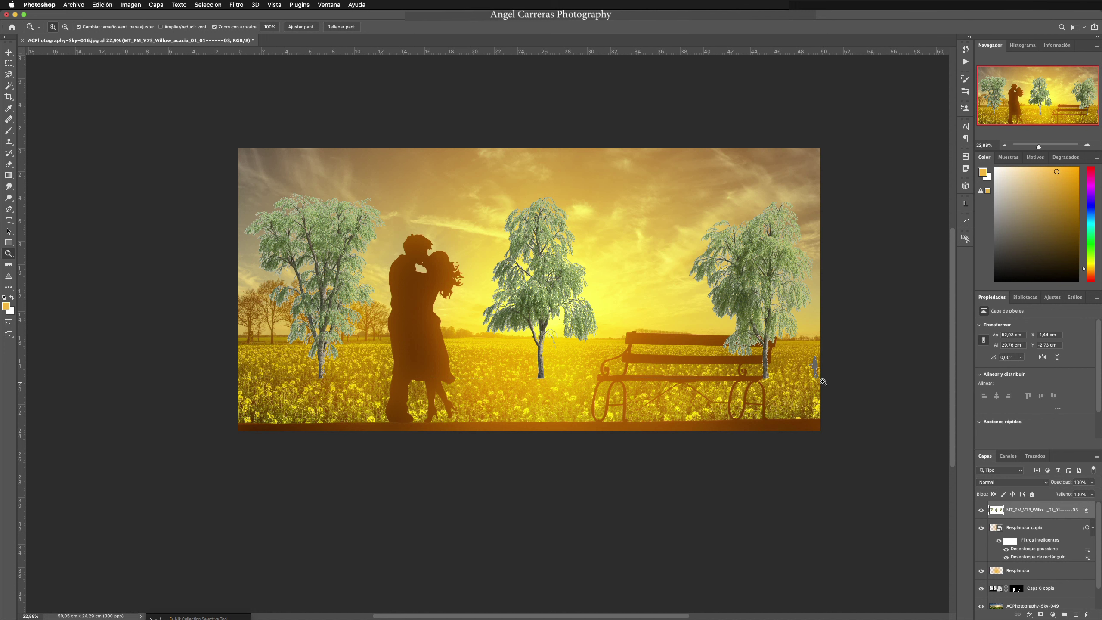
Add a solid colour fill layer in blue #4078f5 directly beneath the willow layer, above Resplandor copia
{"action": "left_click", "coordinate": [1064, 531]}
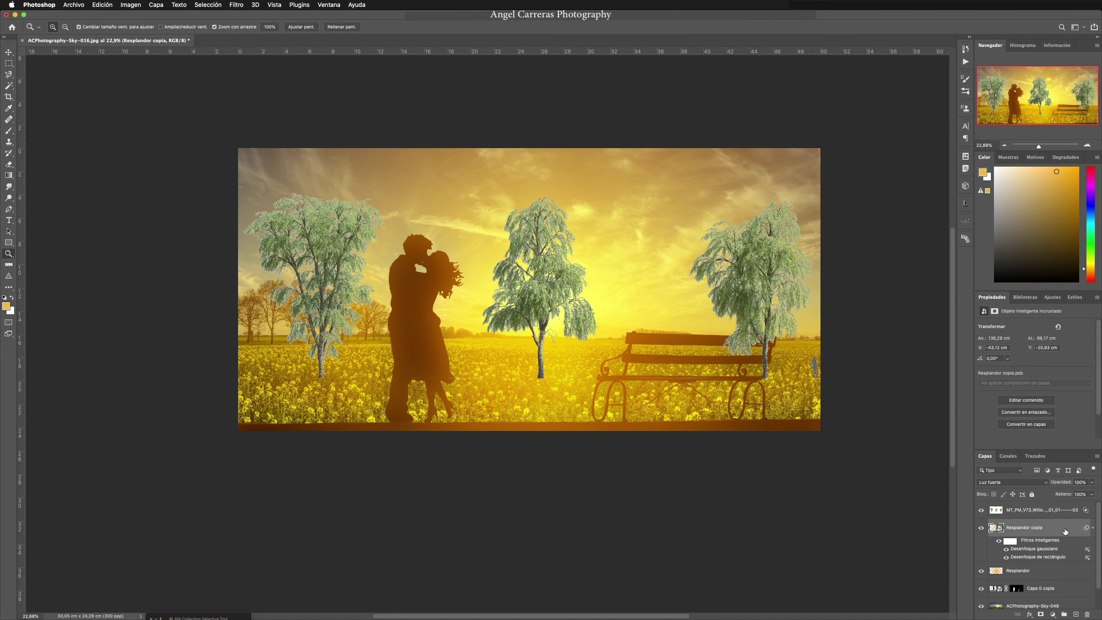
{"action": "left_click", "coordinate": [1053, 614]}
{"action": "left_click", "coordinate": [1054, 451]}
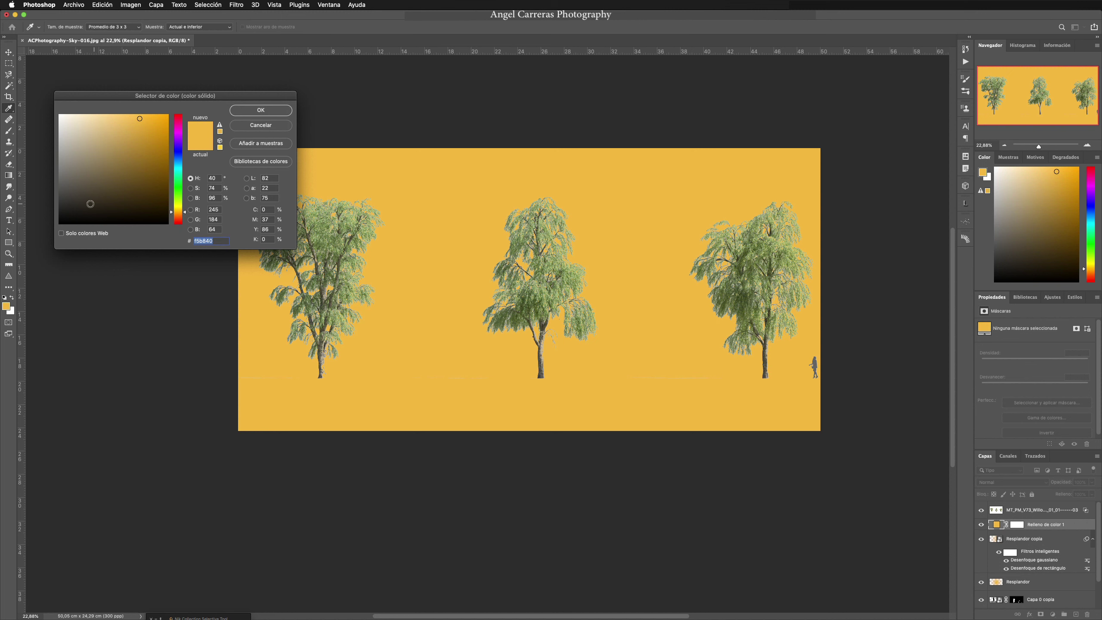
{"action": "left_click", "coordinate": [181, 183]}
{"action": "left_click_drag", "start_coordinate": [181, 183], "coordinate": [182, 158]}
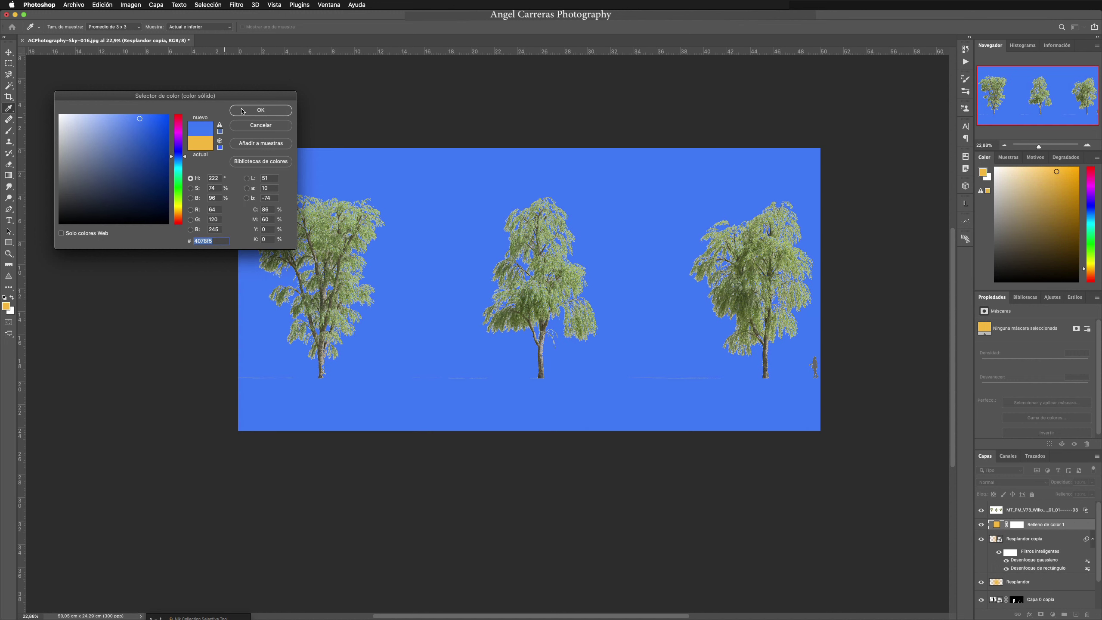
{"action": "left_click", "coordinate": [261, 112]}
{"action": "key", "text": "z"}
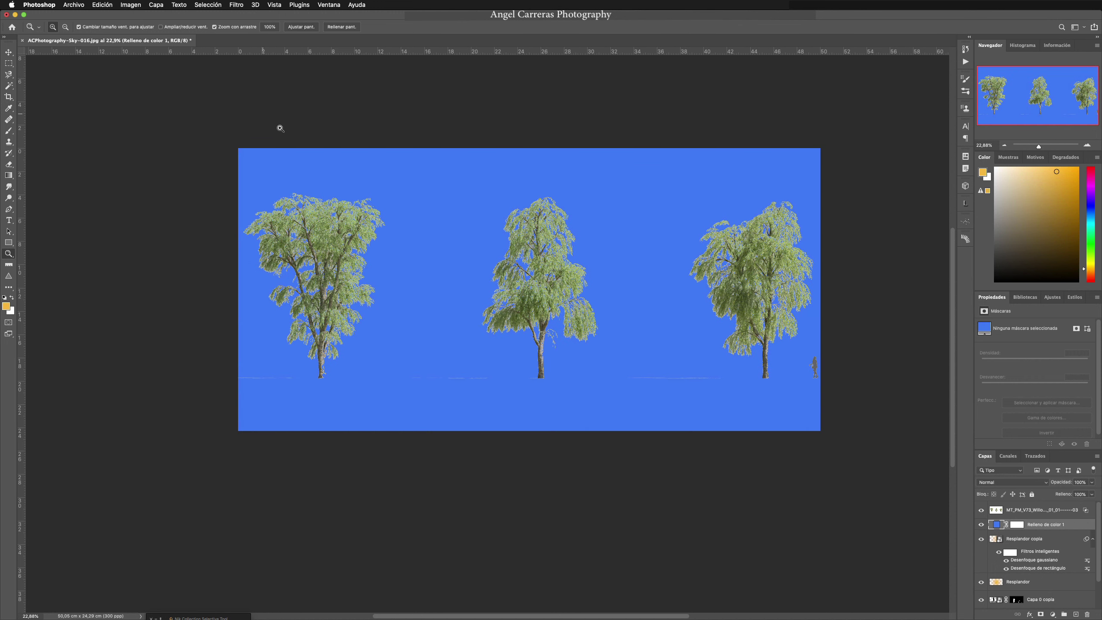
Try converting the willow layer to a smart object, inspect the middle tree's edges up close and undo the conversion
{"action": "left_click", "coordinate": [995, 512]}
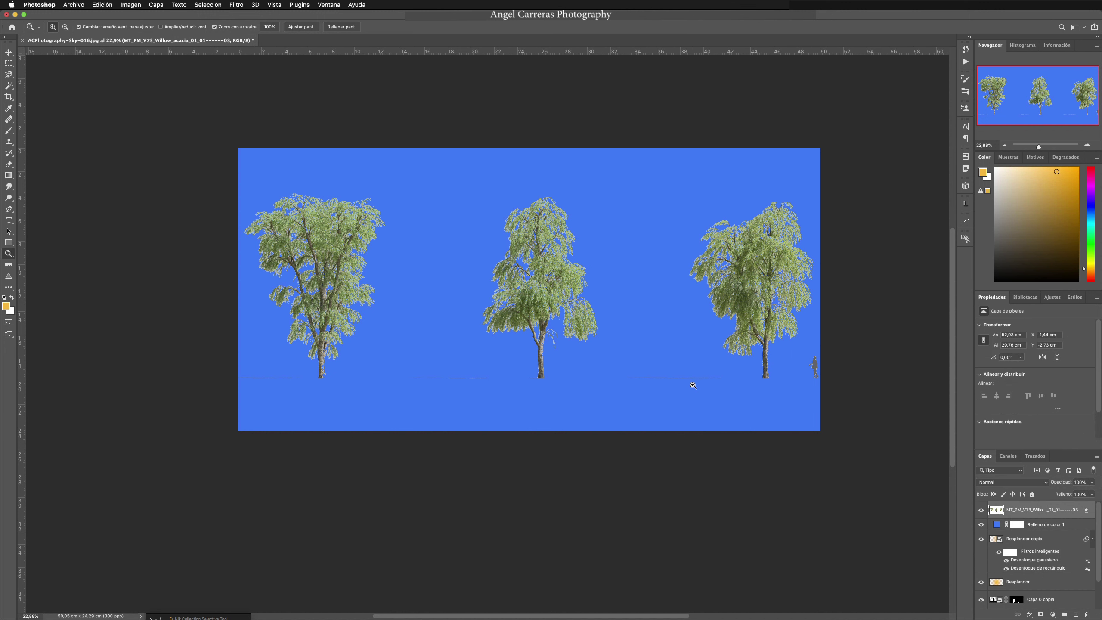
{"action": "right_click", "coordinate": [1075, 515]}
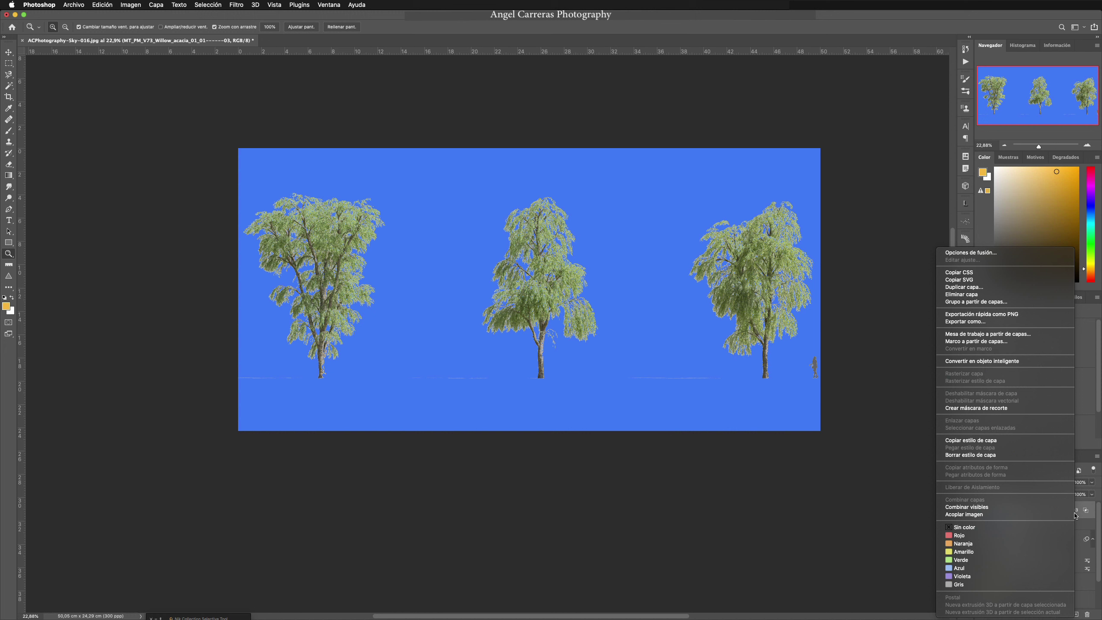
{"action": "left_click", "coordinate": [1038, 363]}
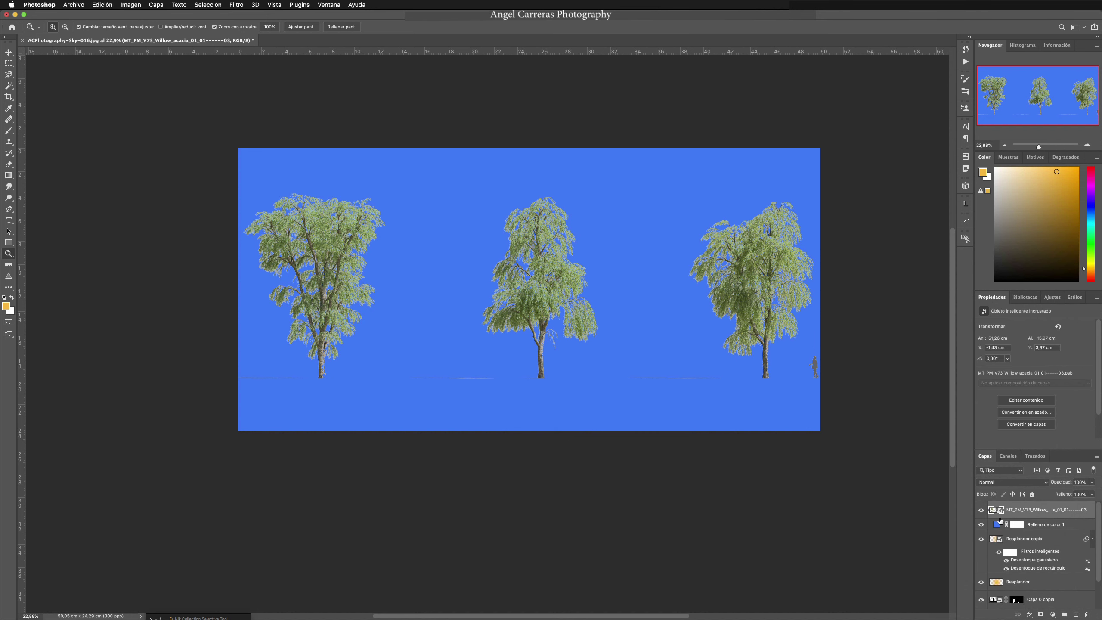
{"action": "left_click_drag", "start_coordinate": [543, 375], "coordinate": [579, 374]}
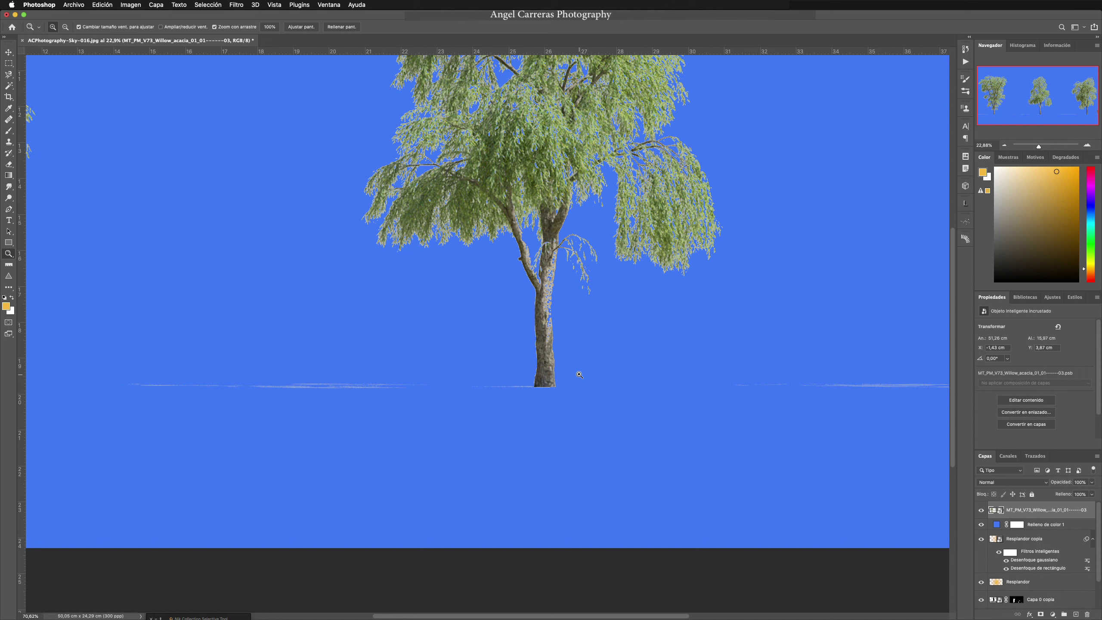
{"action": "key", "text": "super+z"}
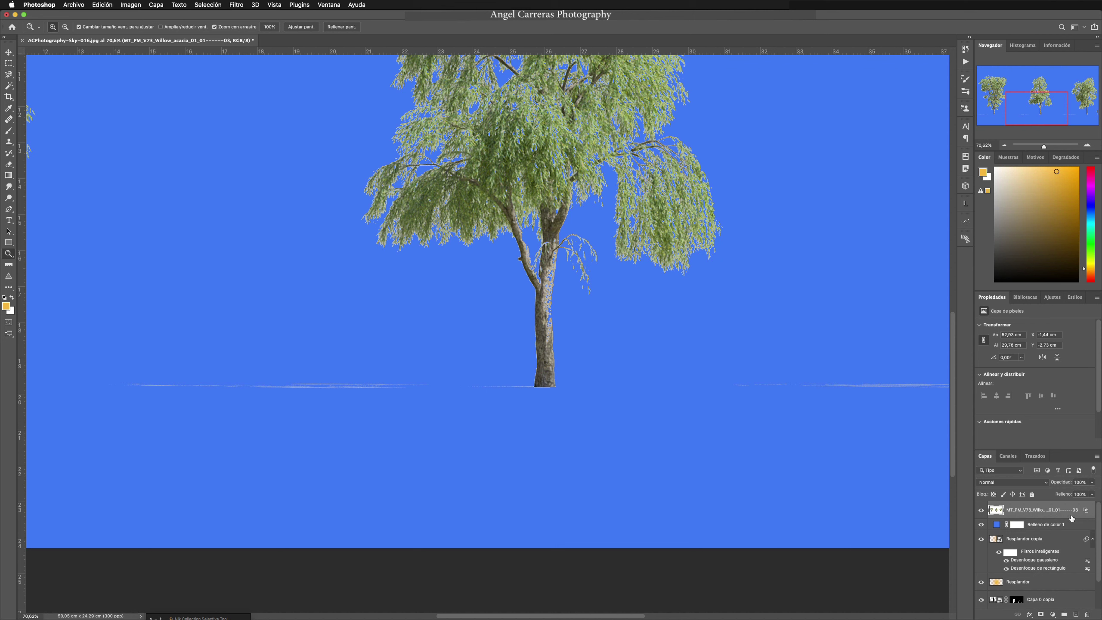
Raise the willow layer's This Layer white limit in Blend If to about 237 and split it for a gradual highlight transition
{"action": "left_click_drag", "start_coordinate": [607, 101], "coordinate": [638, 133]}
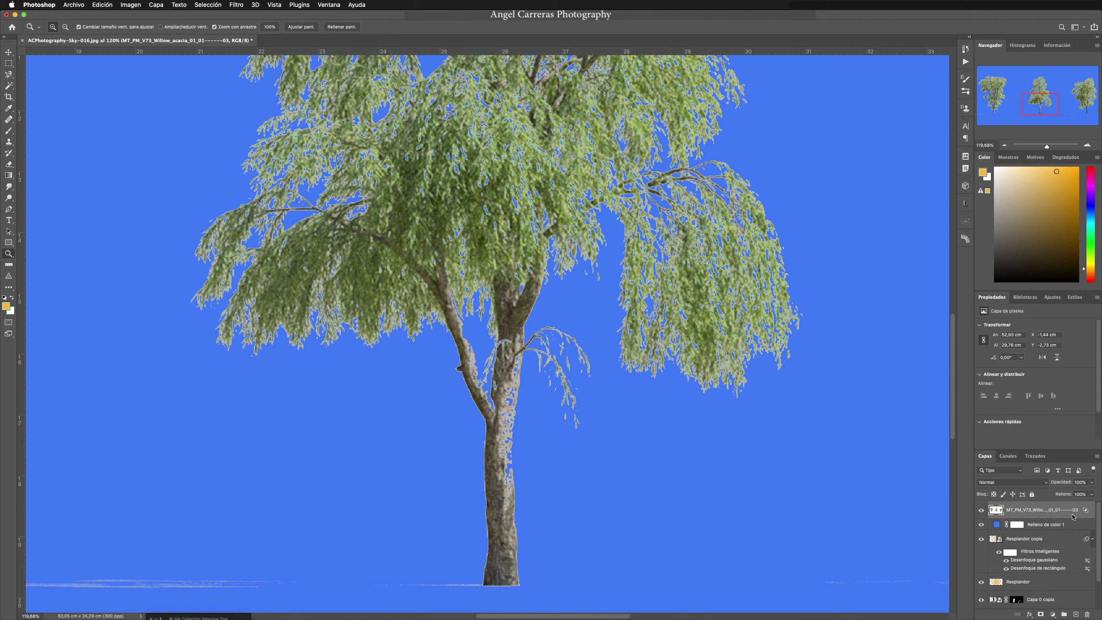
{"action": "double_click", "coordinate": [1072, 516]}
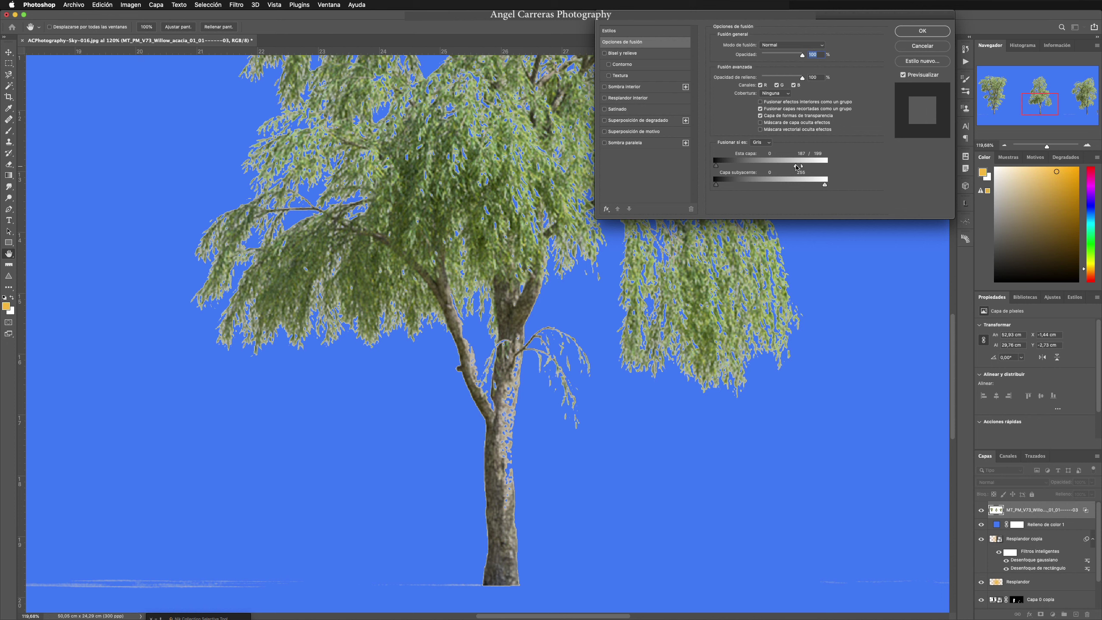
{"action": "left_click_drag", "start_coordinate": [798, 166], "coordinate": [814, 169]}
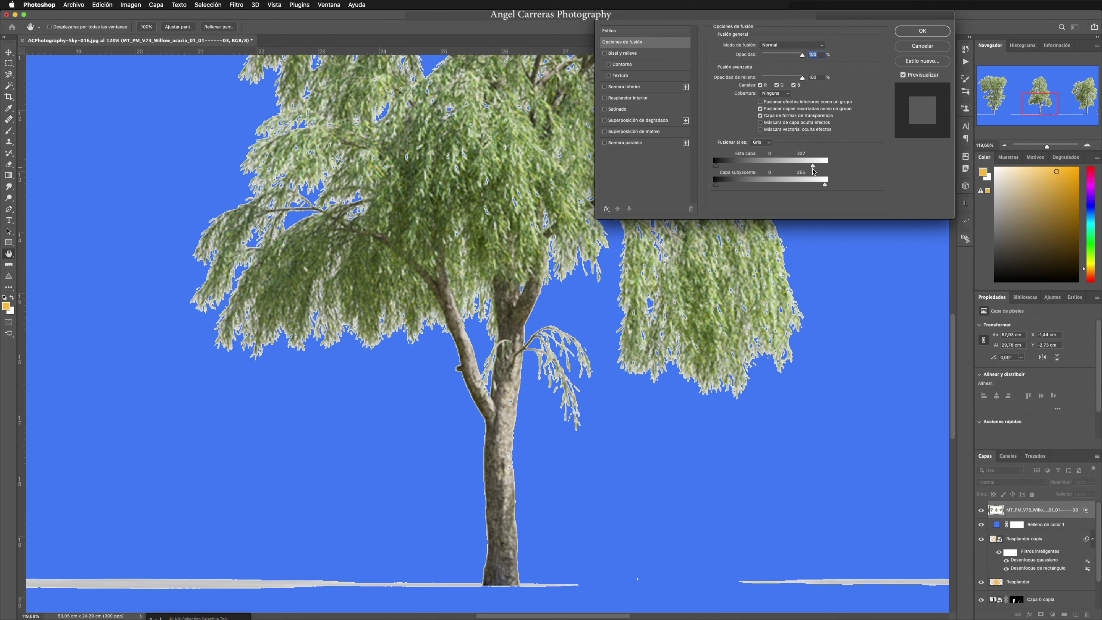
{"action": "mouse_move", "coordinate": [813, 168]}
{"action": "left_mouse_down", "text": "alt"}
{"action": "mouse_move", "coordinate": [824, 170]}
{"action": "mouse_move", "coordinate": [815, 169]}
{"action": "left_mouse_up", "text": "alt"}
{"action": "left_click_drag", "start_coordinate": [814, 165], "coordinate": [801, 166]}
{"action": "left_click", "coordinate": [919, 34]}
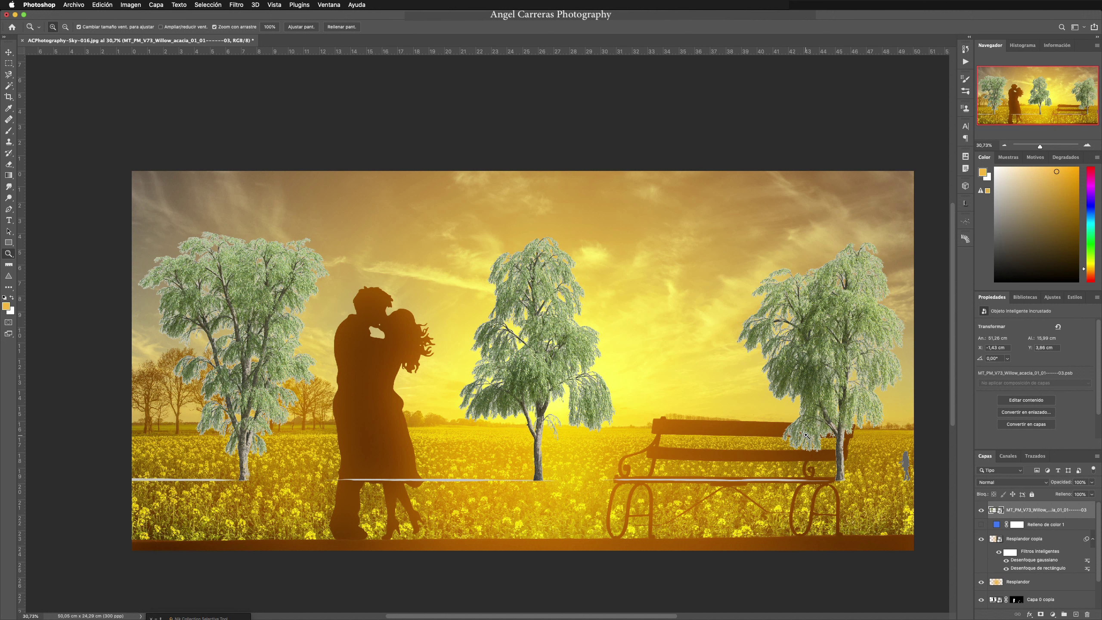
Enlarge the willow smart object to 508.77%, placing the middle tree's trunk left of the couple and its foliage overhead
{"action": "key", "text": "v"}
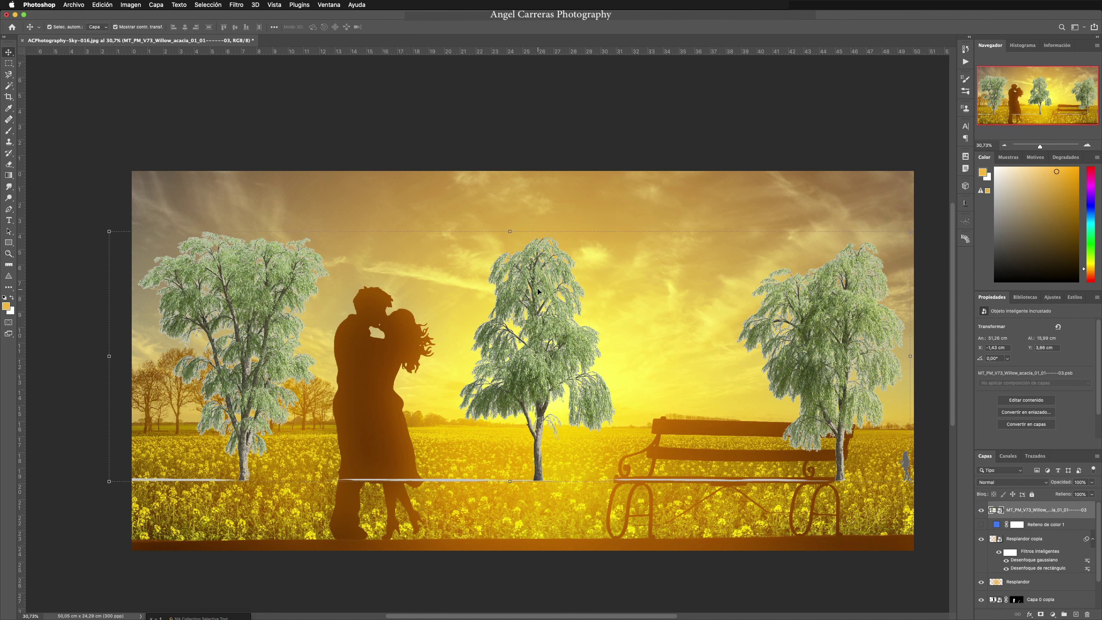
{"action": "left_click_drag", "start_coordinate": [538, 292], "coordinate": [245, 352]}
{"action": "left_click_drag", "start_coordinate": [617, 295], "coordinate": [709, 135]}
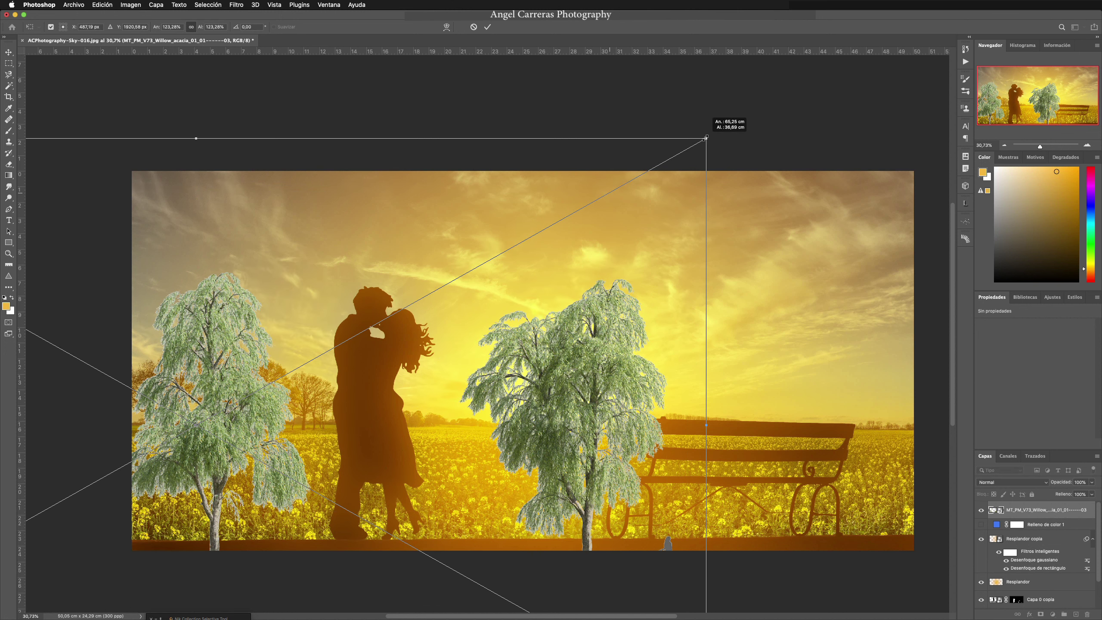
{"action": "left_click_drag", "start_coordinate": [577, 401], "coordinate": [230, 411]}
{"action": "left_click", "coordinate": [170, 27]}
{"action": "scroll", "coordinate": [170, 27], "scroll_direction": "up", "scroll_amount": 20}
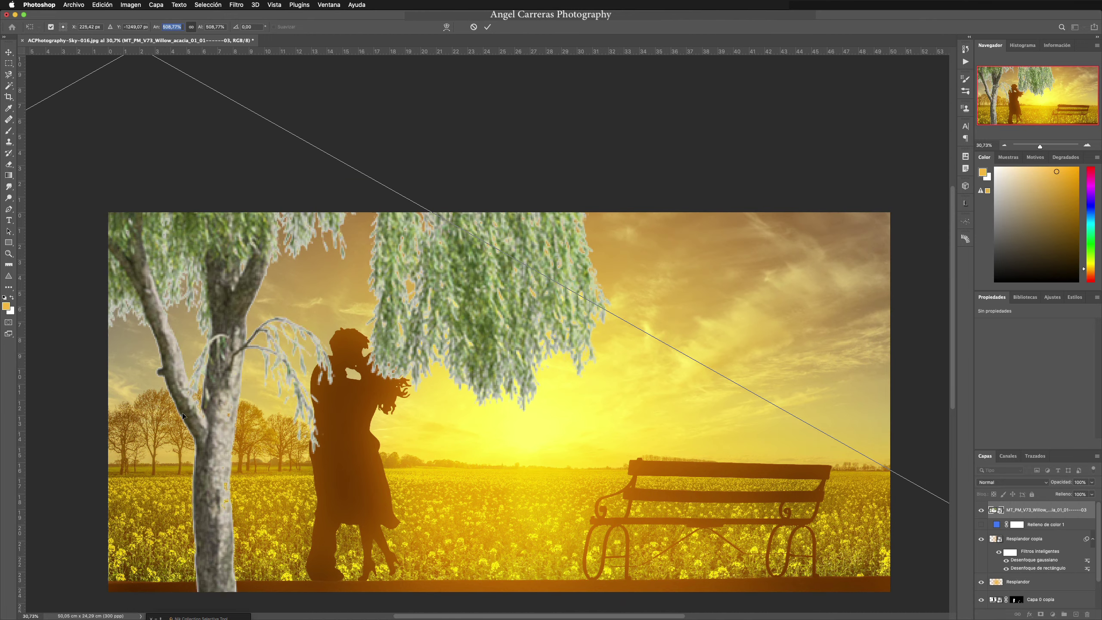
{"action": "left_click_drag", "start_coordinate": [196, 517], "coordinate": [168, 458]}
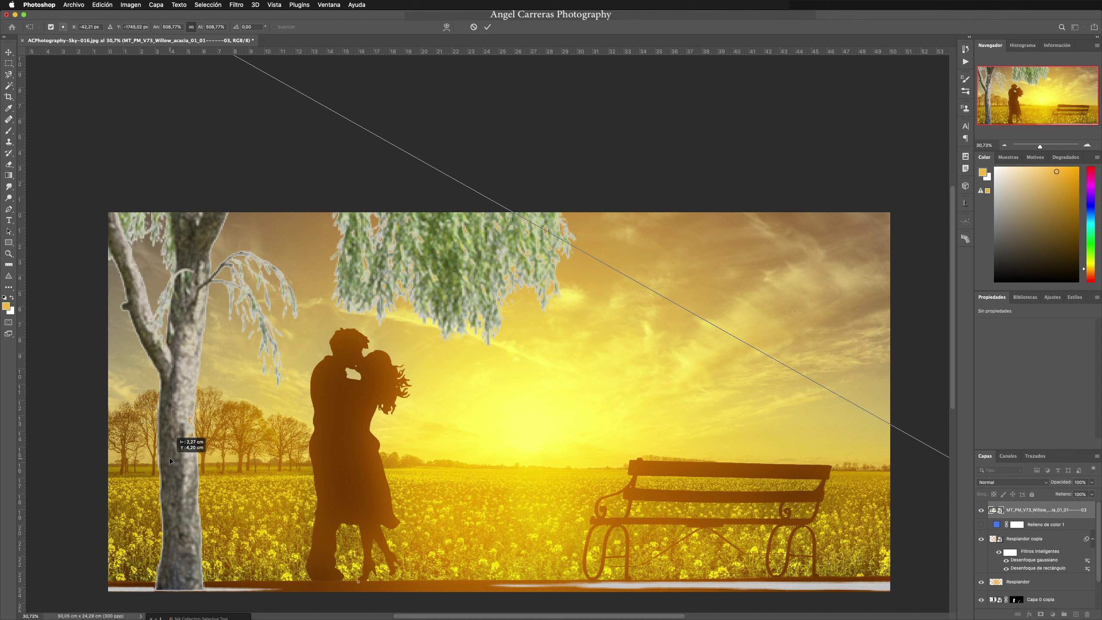
{"action": "left_click", "coordinate": [487, 27]}
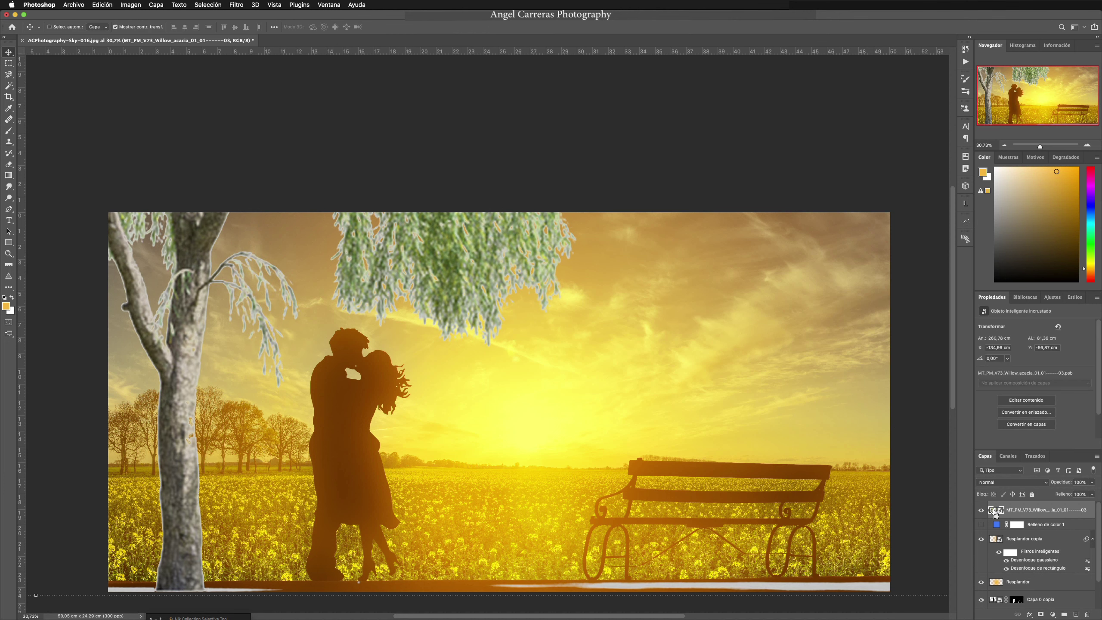
Load the willow layer's outline as a selection, feather it by 2 pixels and turn it into a layer mask
{"action": "left_click", "coordinate": [994, 511], "text": "super"}
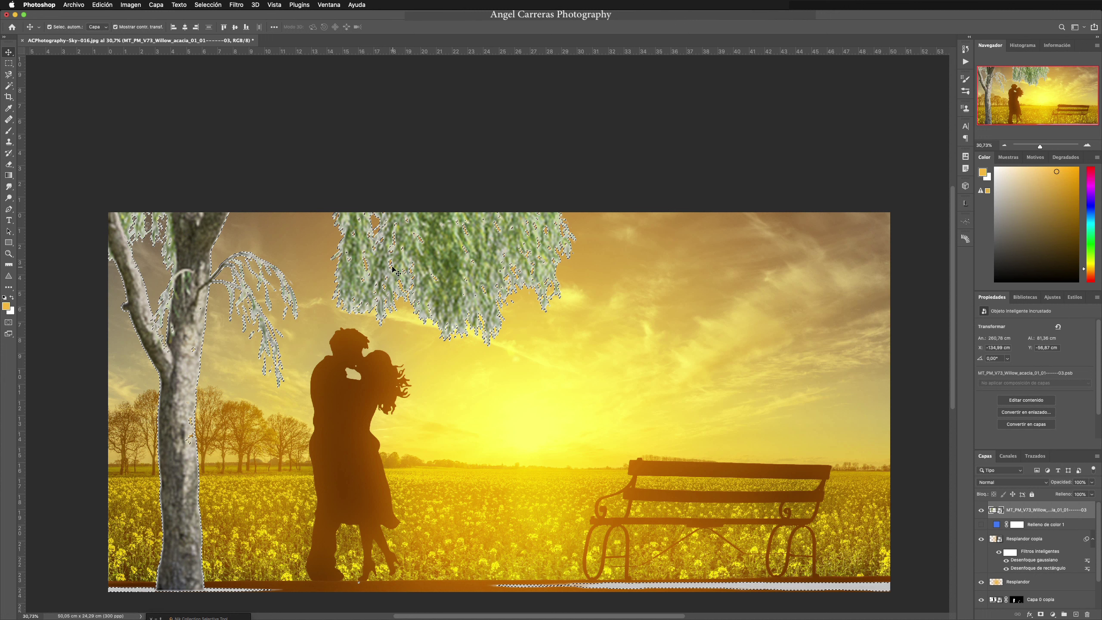
{"action": "left_click", "coordinate": [9, 63]}
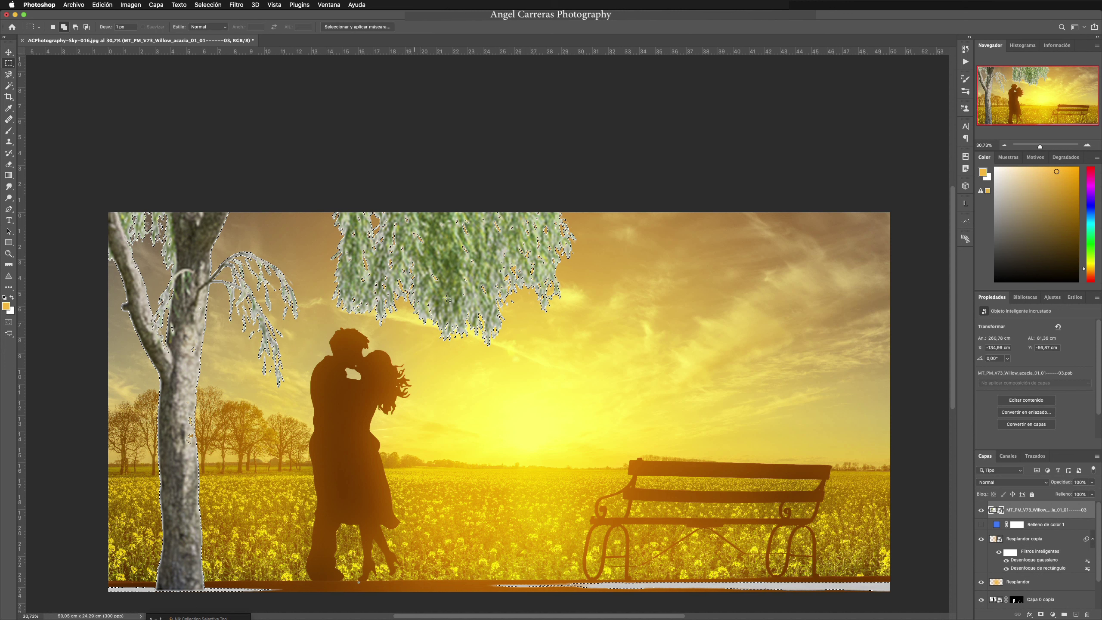
{"action": "right_click", "coordinate": [432, 262]}
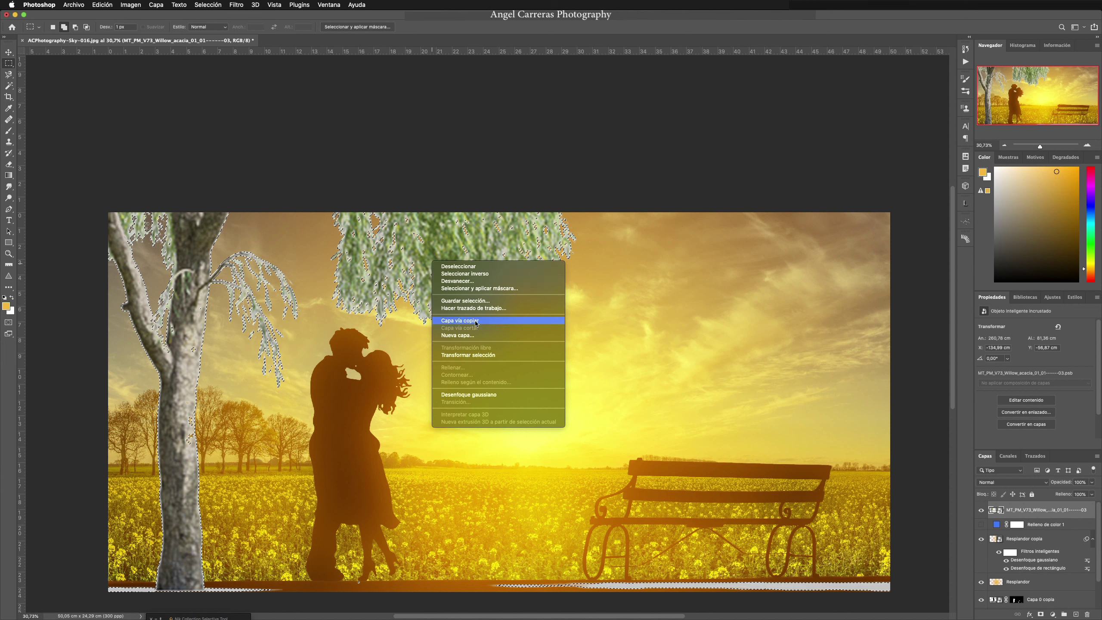
{"action": "left_click", "coordinate": [472, 285]}
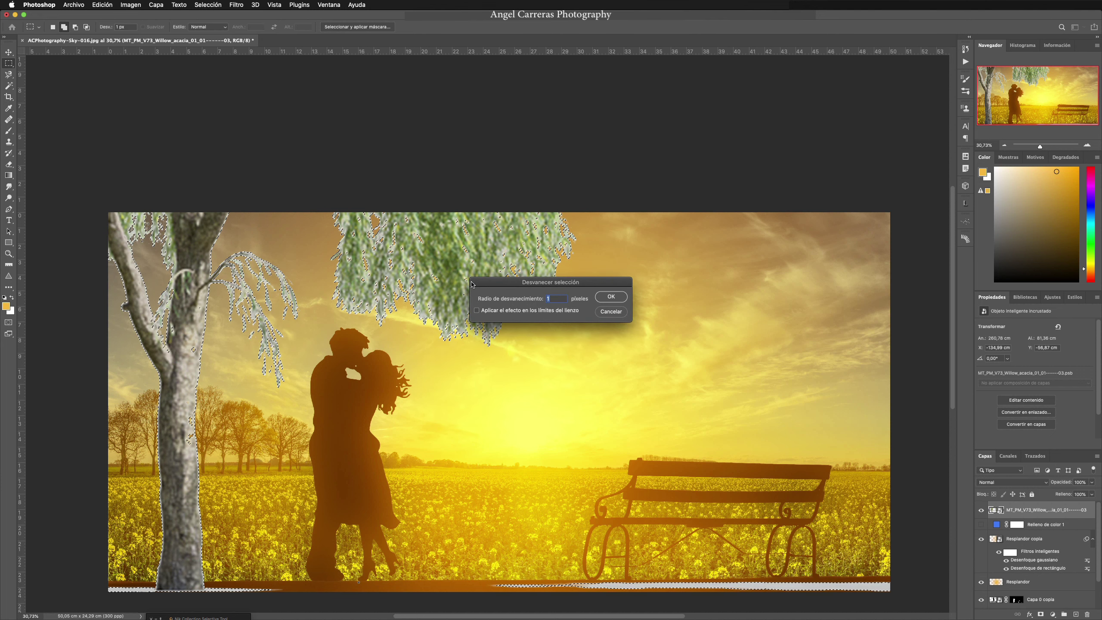
{"action": "type", "text": "2"}
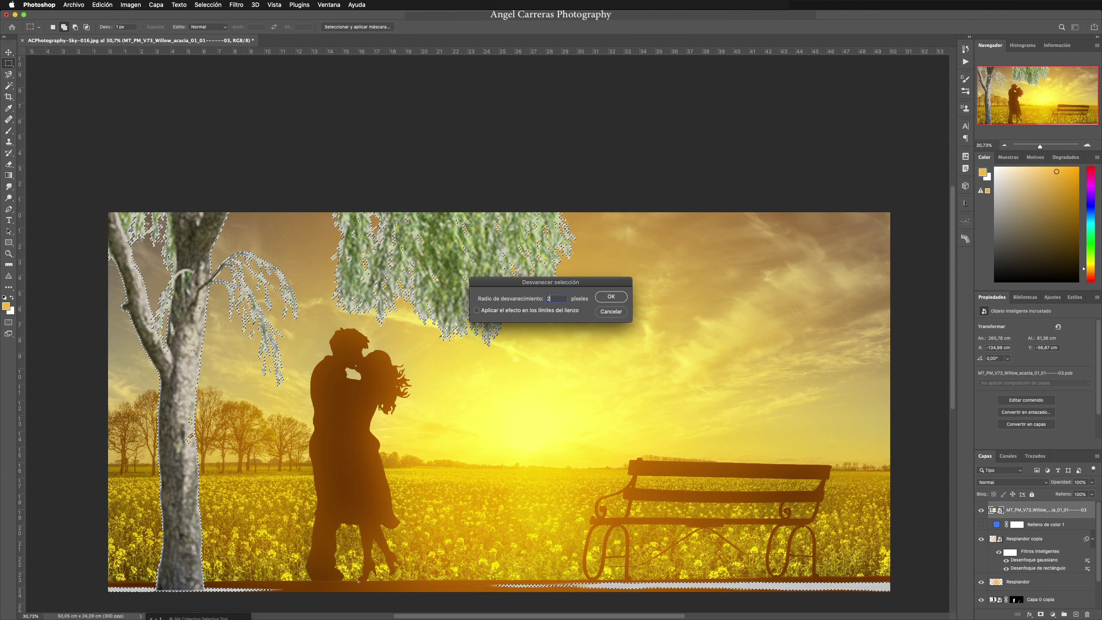
{"action": "left_click", "coordinate": [613, 300]}
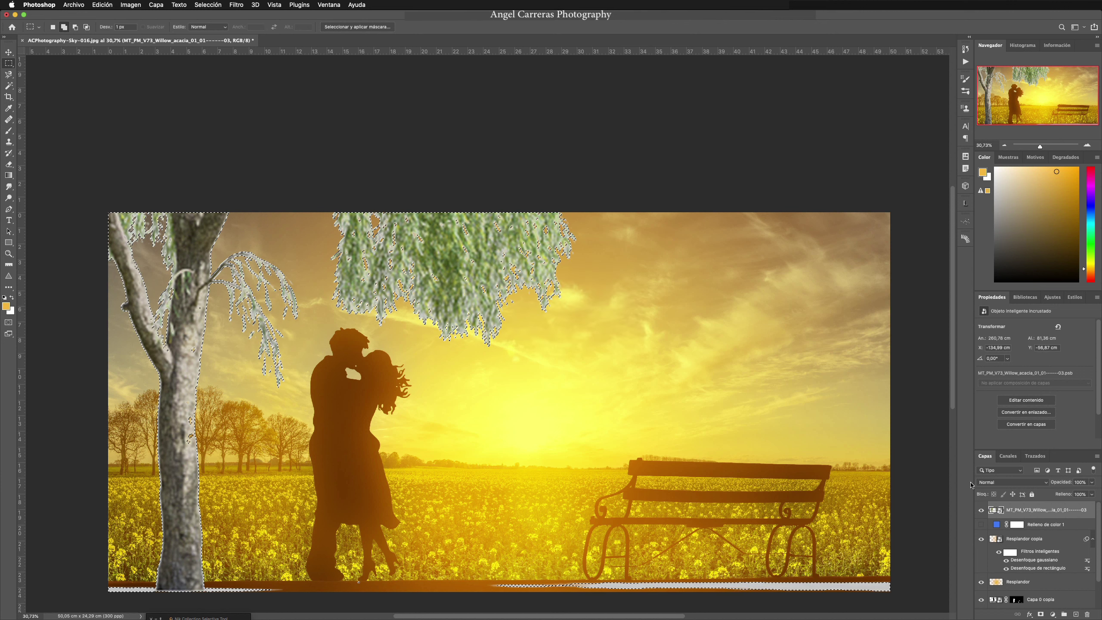
{"action": "left_click", "coordinate": [1041, 615]}
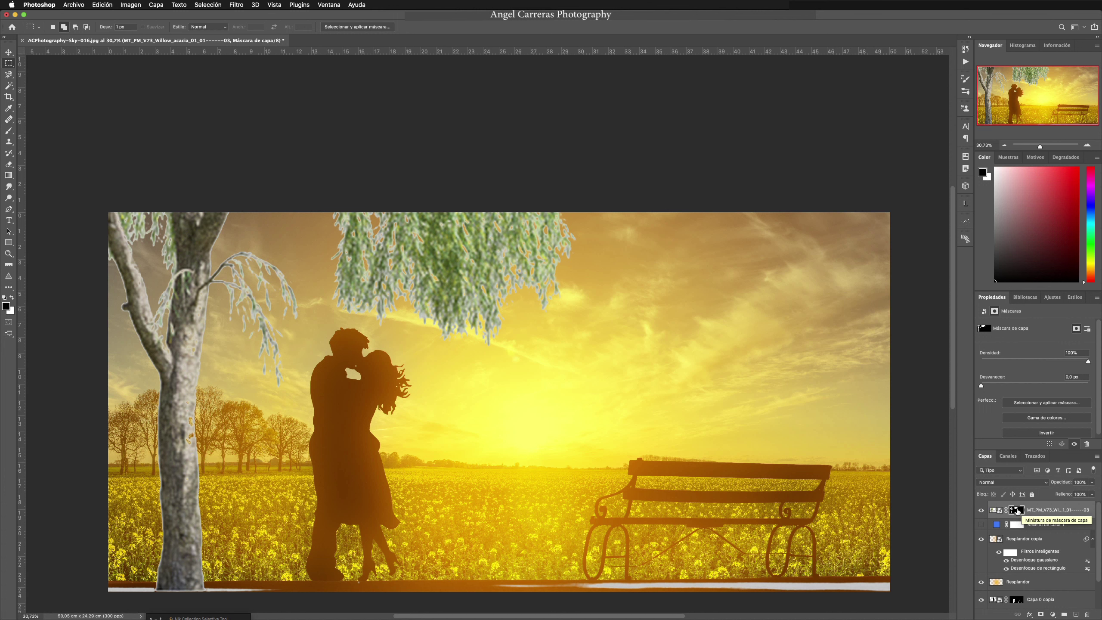
Show the willow layer's mask on its own and paint the dark specks inside the trunk and branches white
{"action": "left_click", "coordinate": [1022, 512], "text": "alt"}
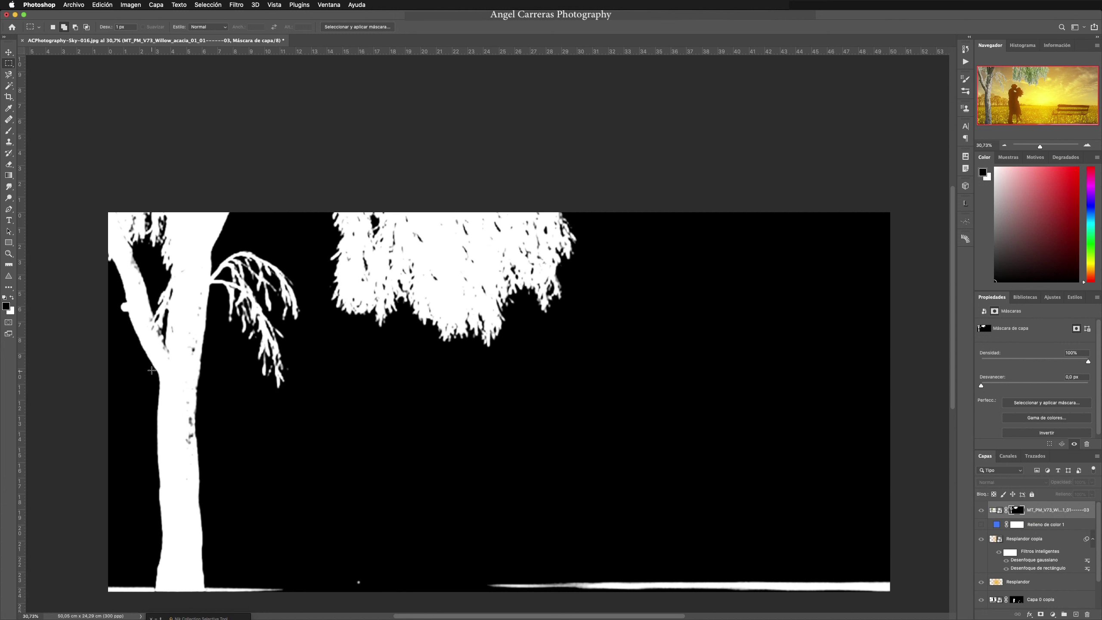
{"action": "key", "text": "b"}
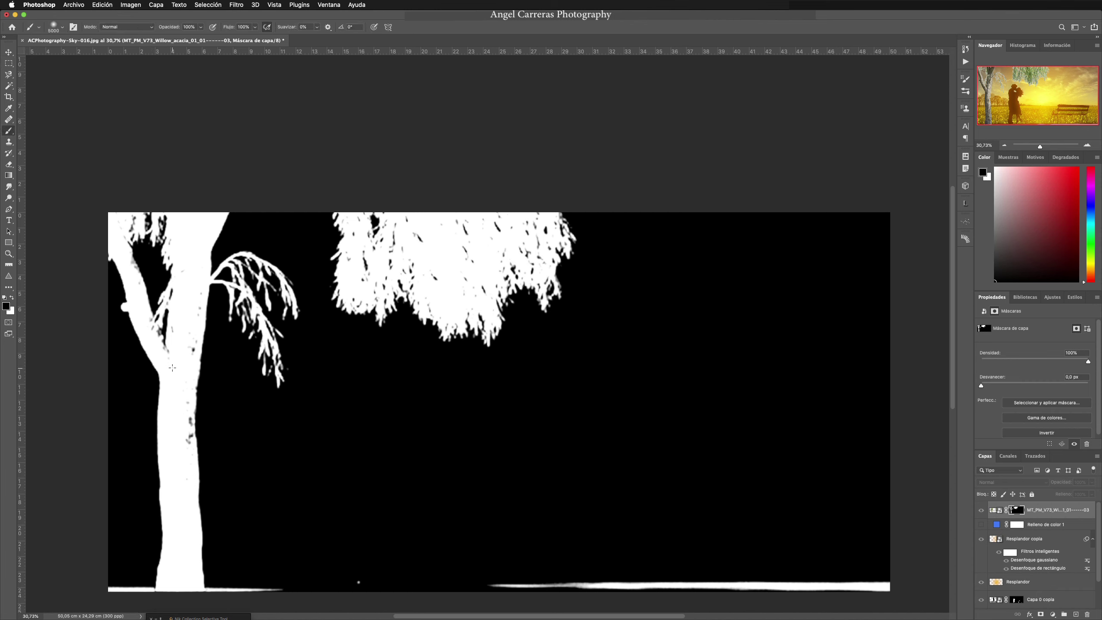
{"action": "left_click_drag", "start_coordinate": [172, 367], "coordinate": [13, 369]}
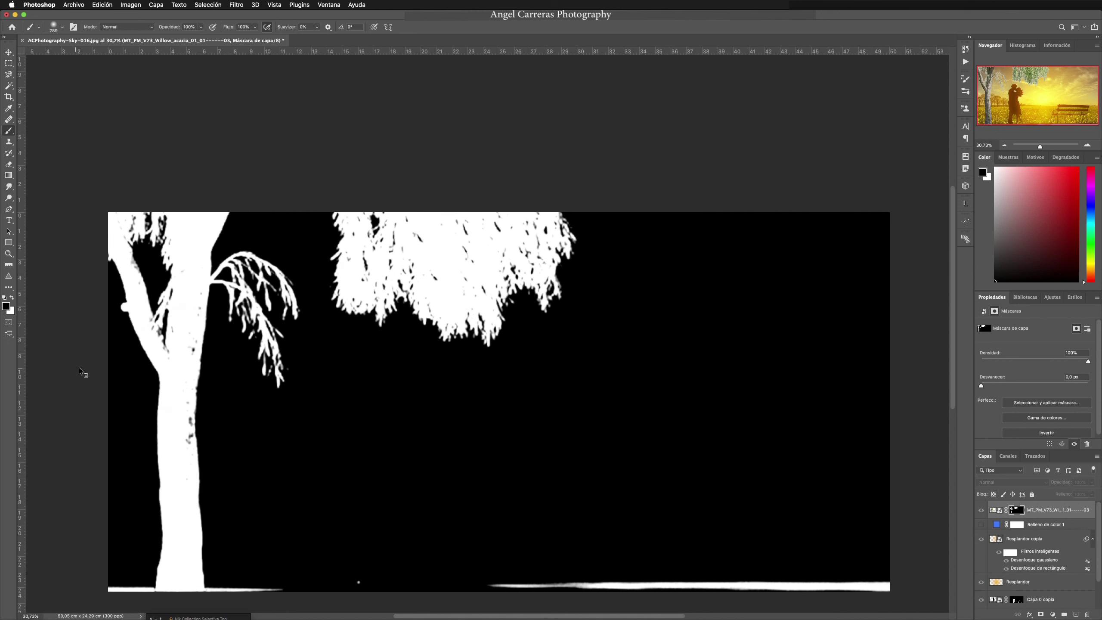
{"action": "left_click", "coordinate": [3, 298]}
{"action": "left_click_drag", "start_coordinate": [191, 354], "coordinate": [175, 368]}
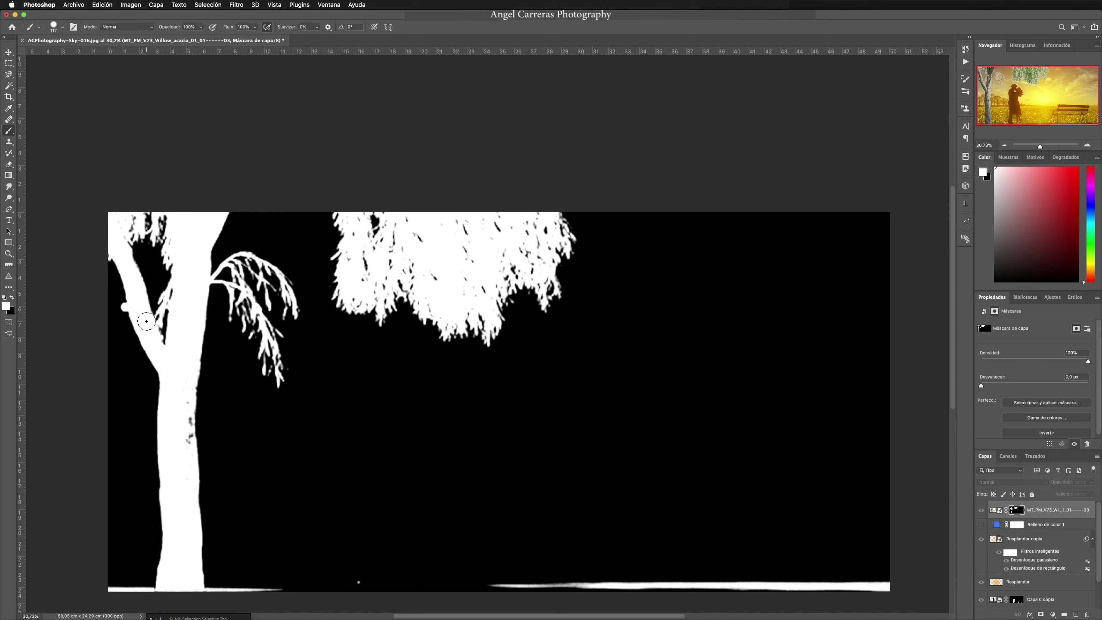
{"action": "left_click_drag", "start_coordinate": [186, 393], "coordinate": [186, 478]}
{"action": "left_click_drag", "start_coordinate": [185, 387], "coordinate": [215, 230]}
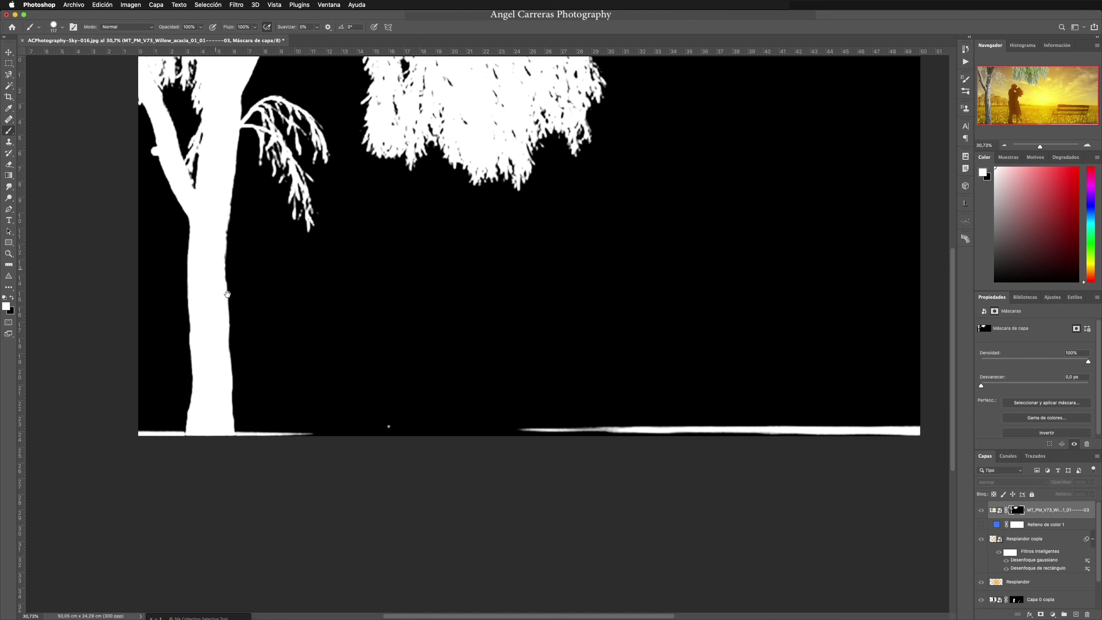
Paint the white ground strip on both sides of the trunk black in the willow mask and return to the composite view
{"action": "key", "text": "x"}
{"action": "left_click_drag", "start_coordinate": [243, 433], "coordinate": [924, 429]}
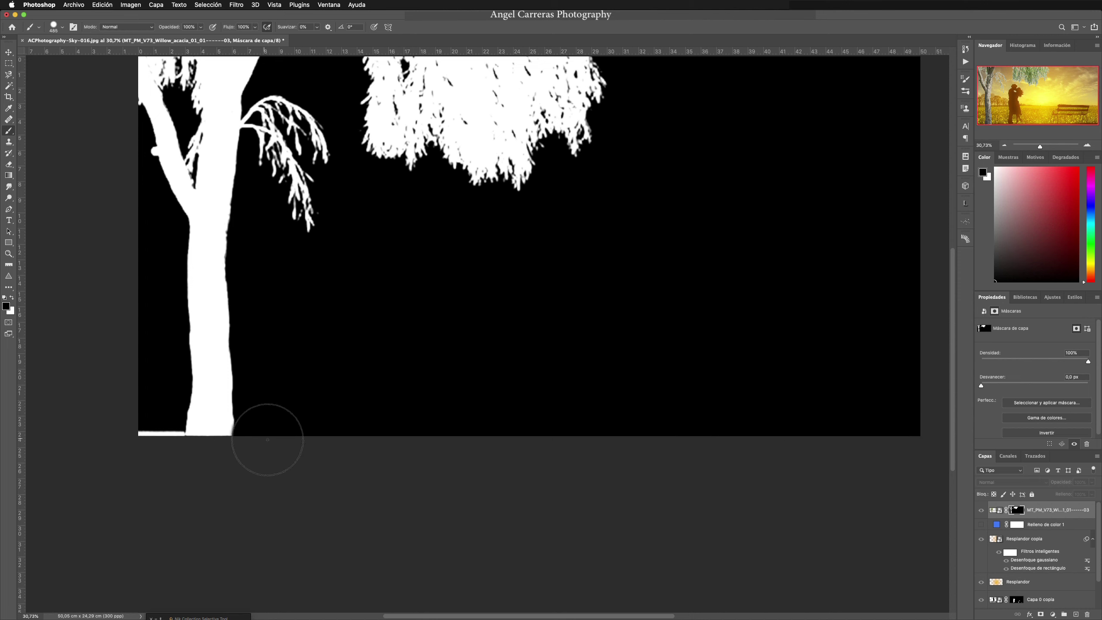
{"action": "key", "text": "super+z"}
{"action": "left_click_drag", "start_coordinate": [138, 433], "coordinate": [150, 433]}
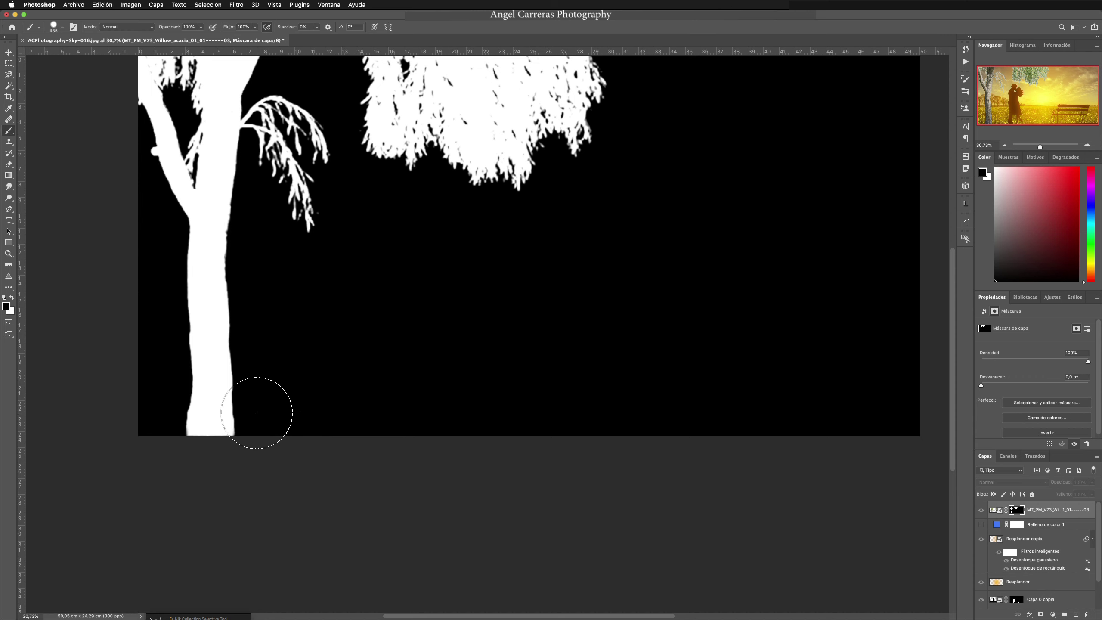
{"action": "left_click", "coordinate": [1016, 511], "text": "alt"}
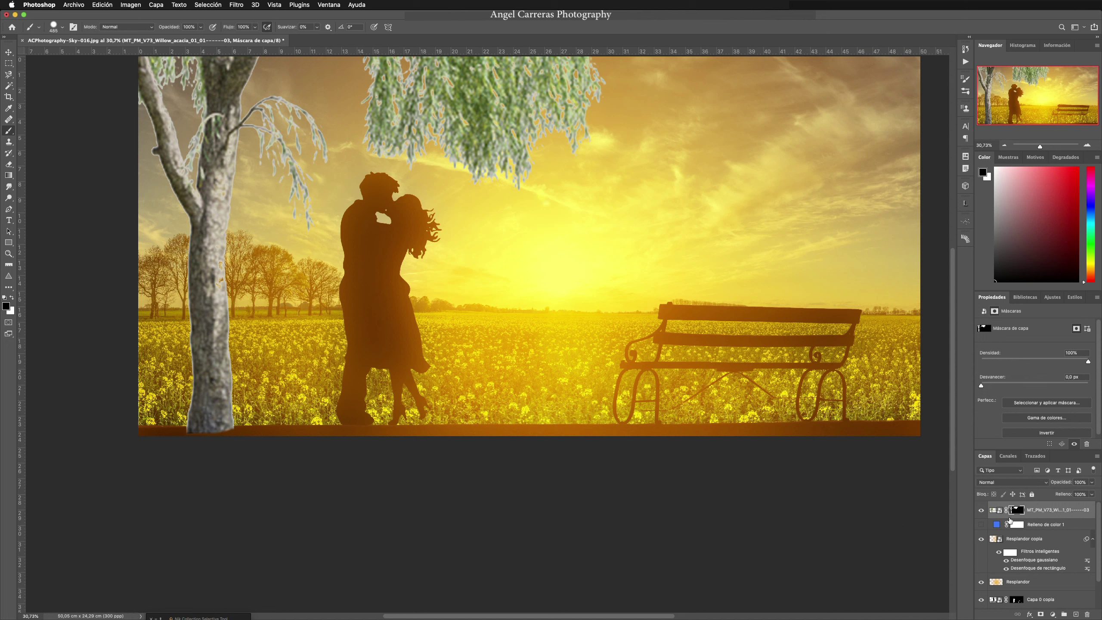
Load the willow mask as a selection and add a Curves adjustment layer clipped to the willow layer
{"action": "left_click_drag", "start_coordinate": [1019, 513], "coordinate": [1022, 516]}
{"action": "left_click", "coordinate": [1020, 514], "text": "super"}
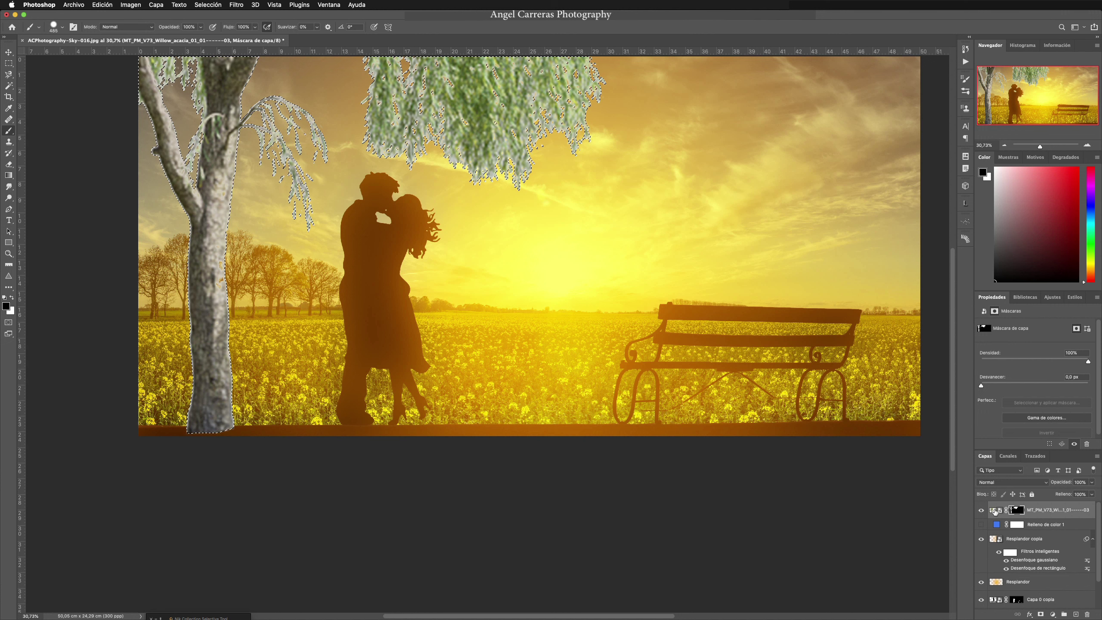
{"action": "left_click", "coordinate": [995, 511]}
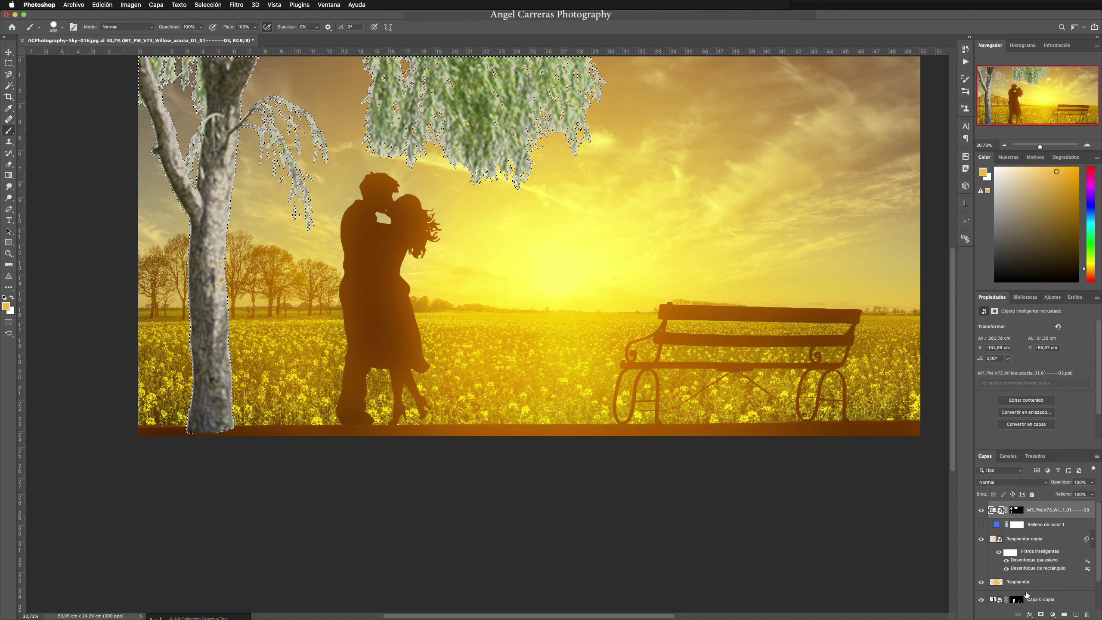
{"action": "left_click", "coordinate": [1053, 614]}
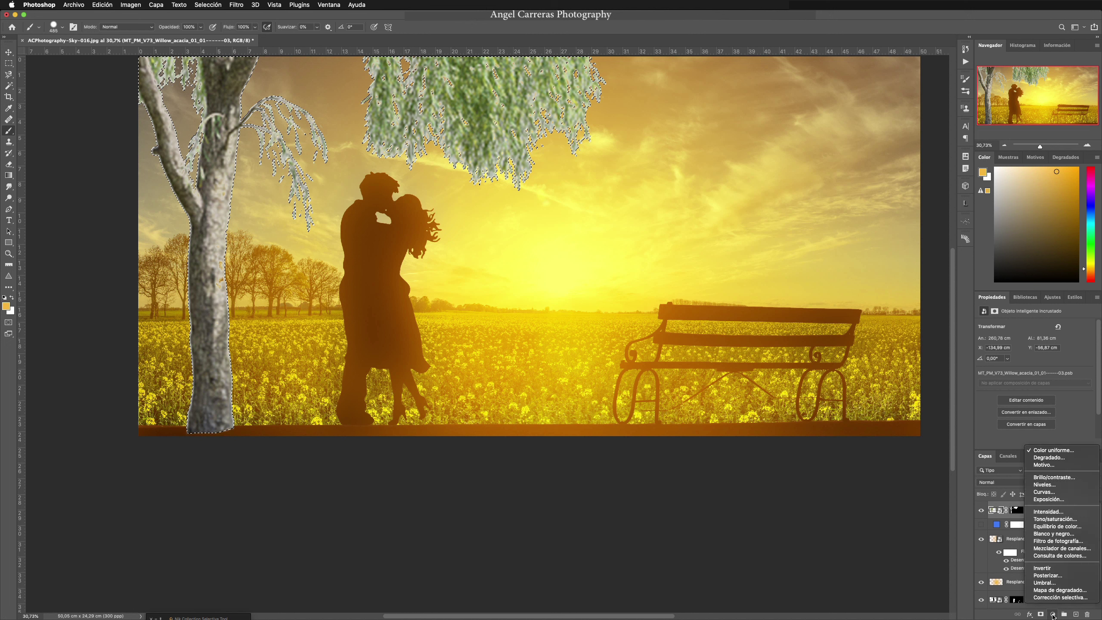
{"action": "left_click", "coordinate": [1044, 492]}
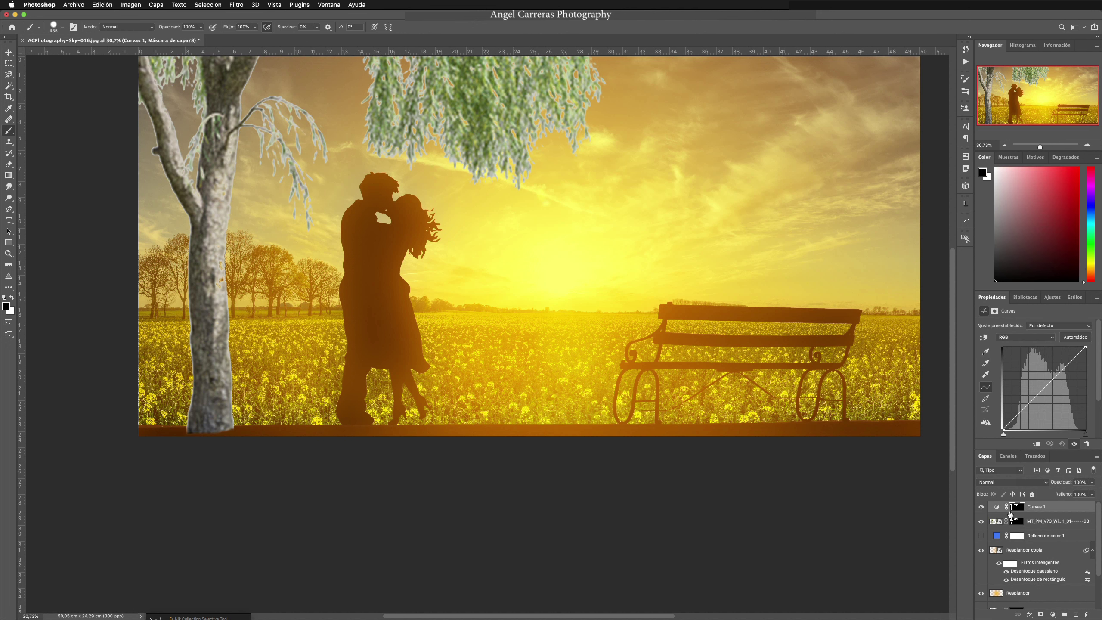
{"action": "left_click", "coordinate": [1004, 510], "text": "alt"}
Bend the clipped Curves adjustment steeply to darken the willow tree into a near-black silhouette
{"action": "left_click", "coordinate": [1003, 507]}
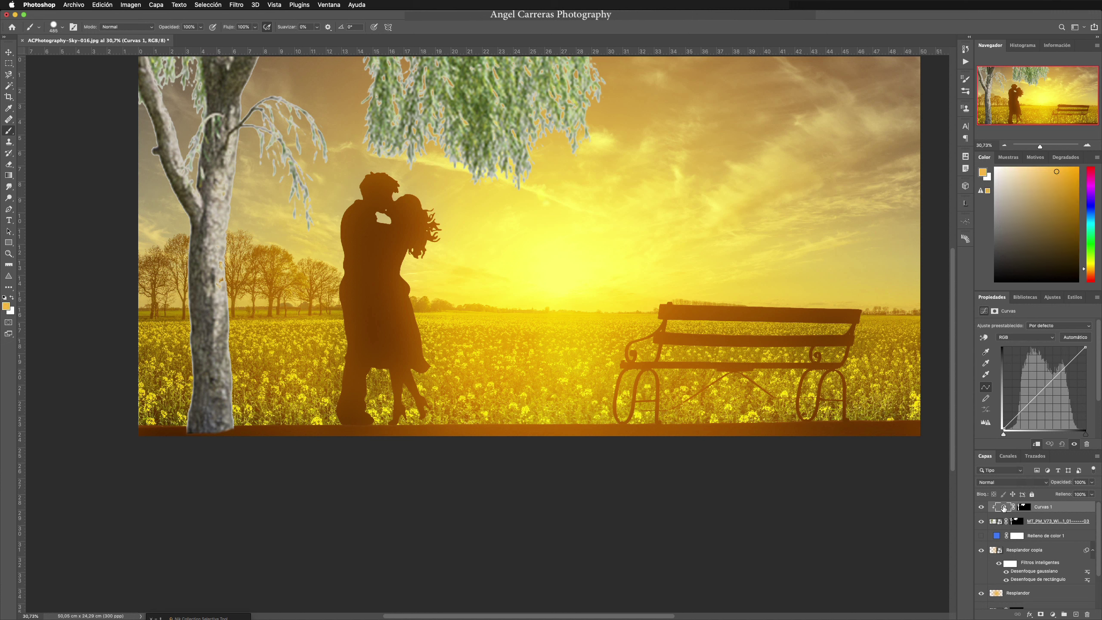
{"action": "left_click_drag", "start_coordinate": [1029, 404], "coordinate": [1010, 353]}
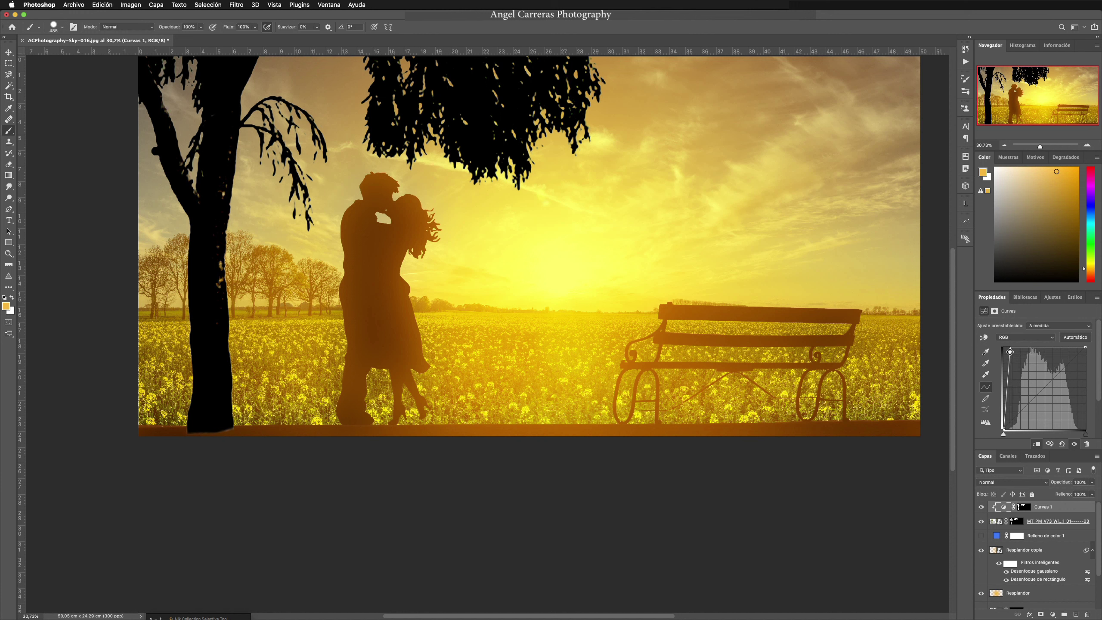
{"action": "left_click_drag", "start_coordinate": [1011, 353], "coordinate": [1022, 352]}
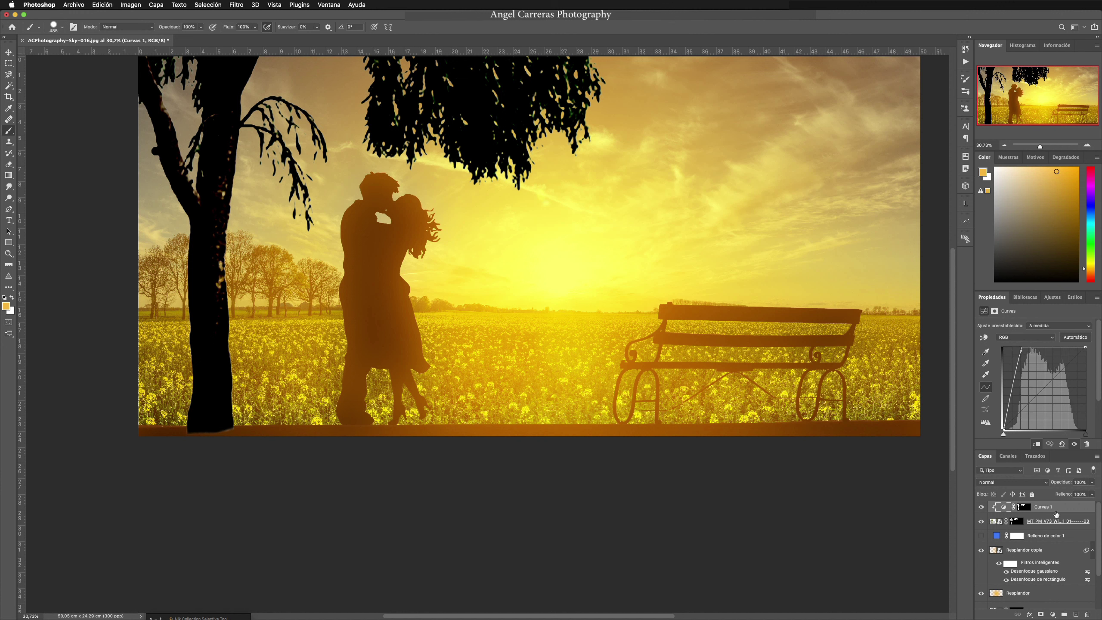
Rename the willow smart object layer as Arbol
{"action": "scroll", "coordinate": [1042, 564], "scroll_direction": "down", "scroll_amount": 3}
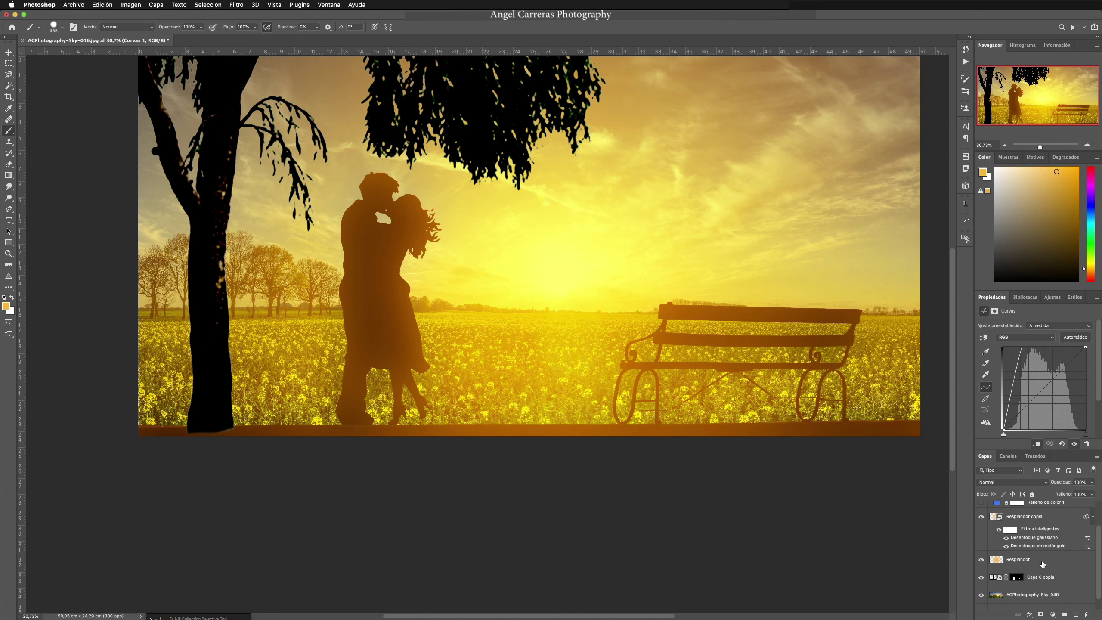
{"action": "scroll", "coordinate": [1043, 555], "scroll_direction": "up", "scroll_amount": 3}
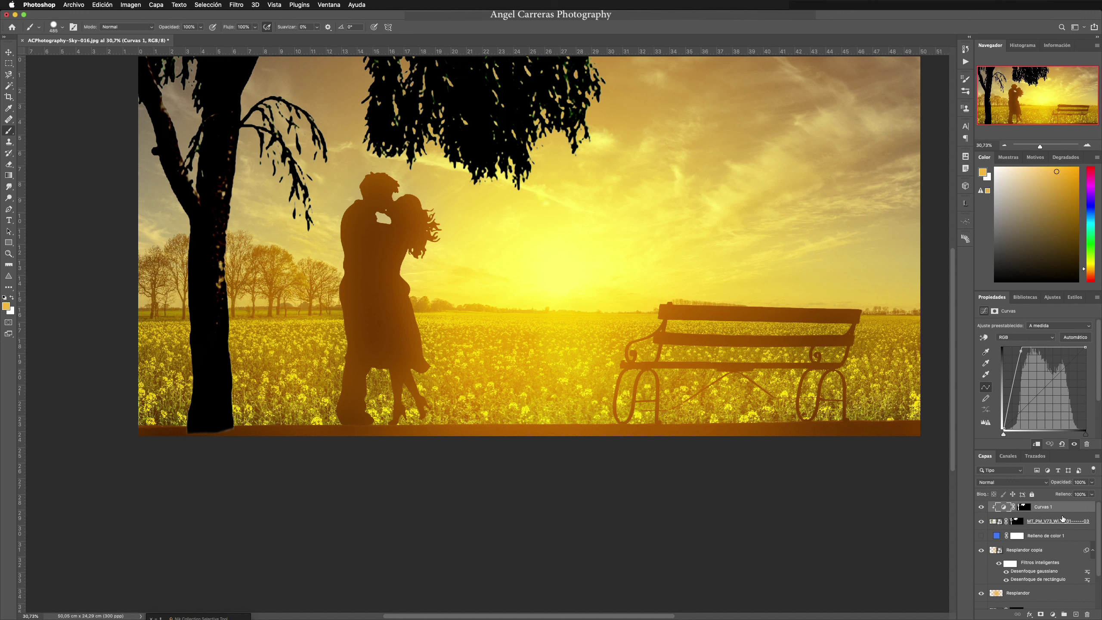
{"action": "left_click", "coordinate": [1062, 517], "text": "super"}
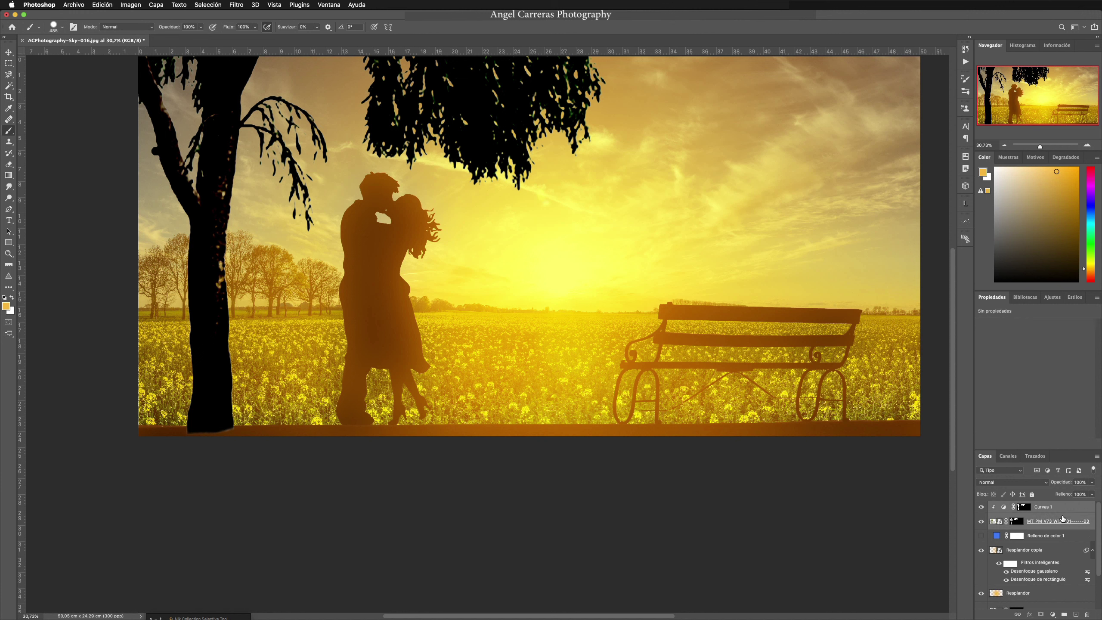
{"action": "left_click", "coordinate": [1037, 522]}
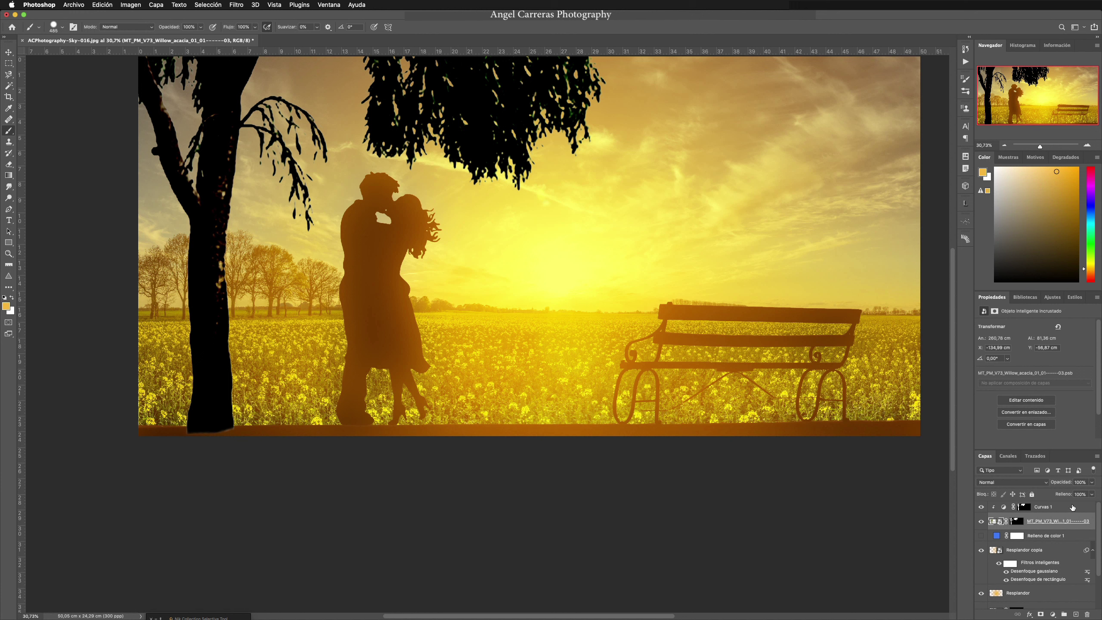
{"action": "left_click", "coordinate": [1051, 521], "text": "super"}
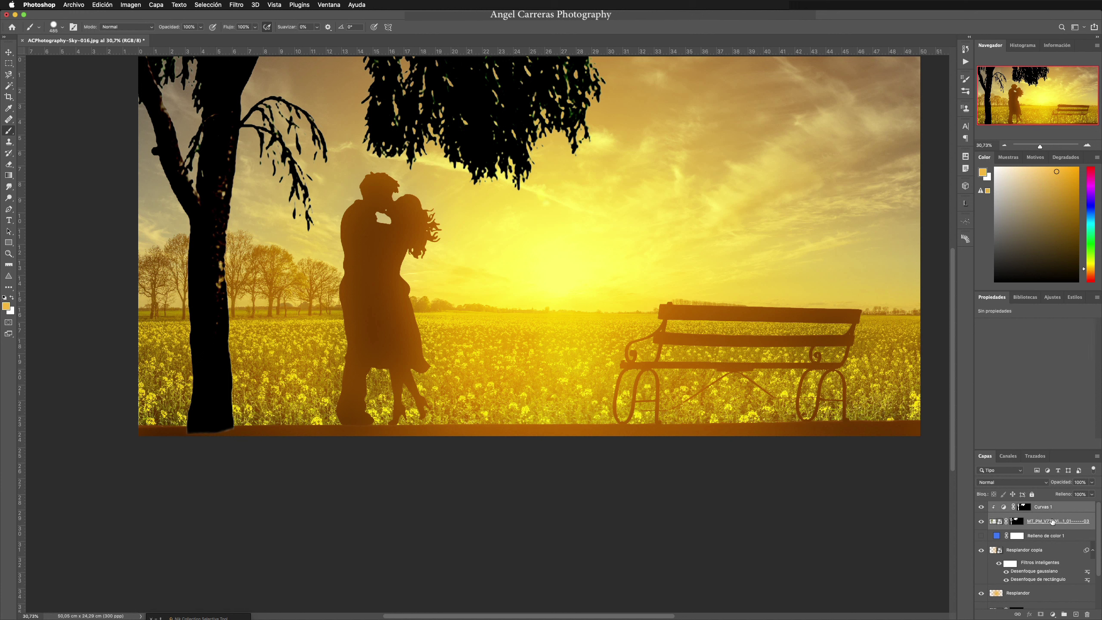
{"action": "left_click", "coordinate": [1052, 522]}
{"action": "double_click", "coordinate": [1046, 520]}
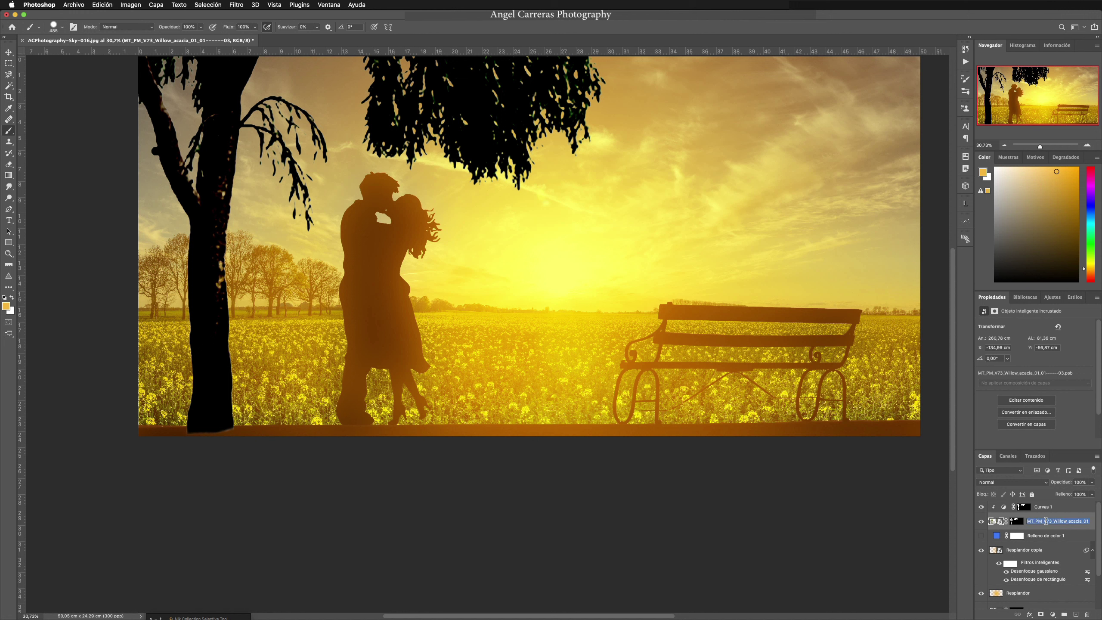
{"action": "type", "text": "Arbol"}
{"action": "key", "text": "Return"}
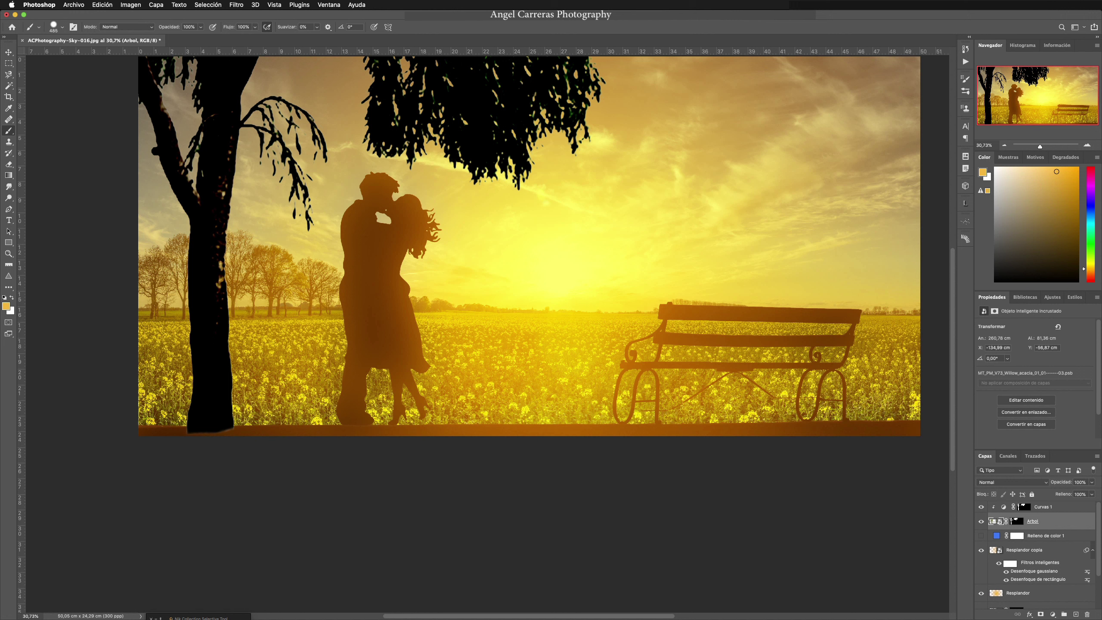
Move the Curvas 1 and Arbol layers together below the Resplandor layer, directly above Capa 0 copia
{"action": "left_click", "coordinate": [1066, 511], "text": "shift"}
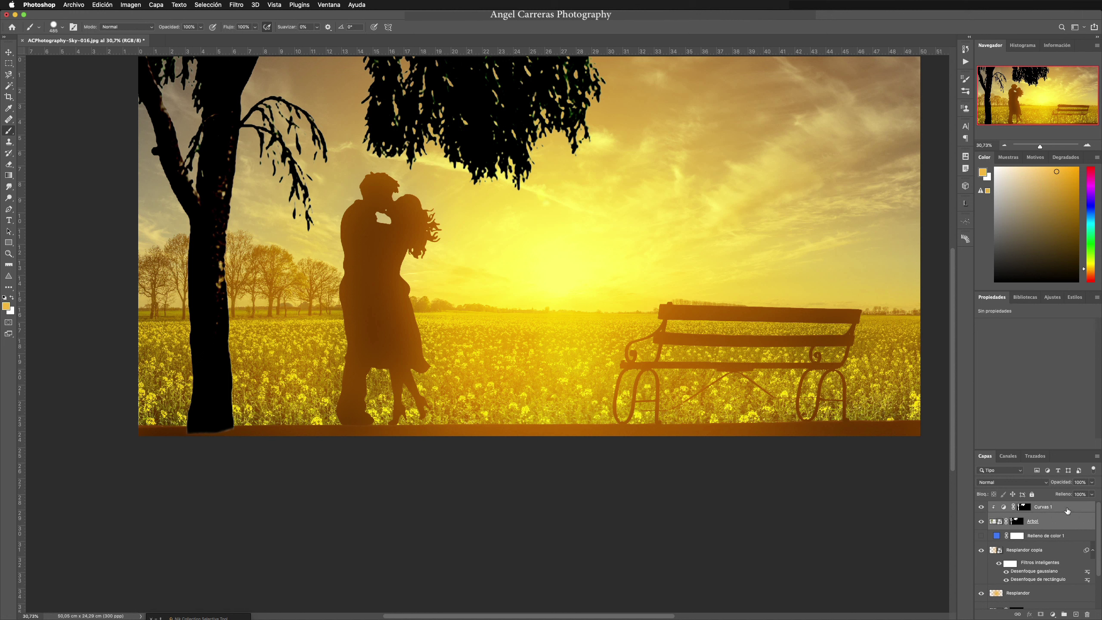
{"action": "left_click_drag", "start_coordinate": [1062, 523], "coordinate": [1051, 602]}
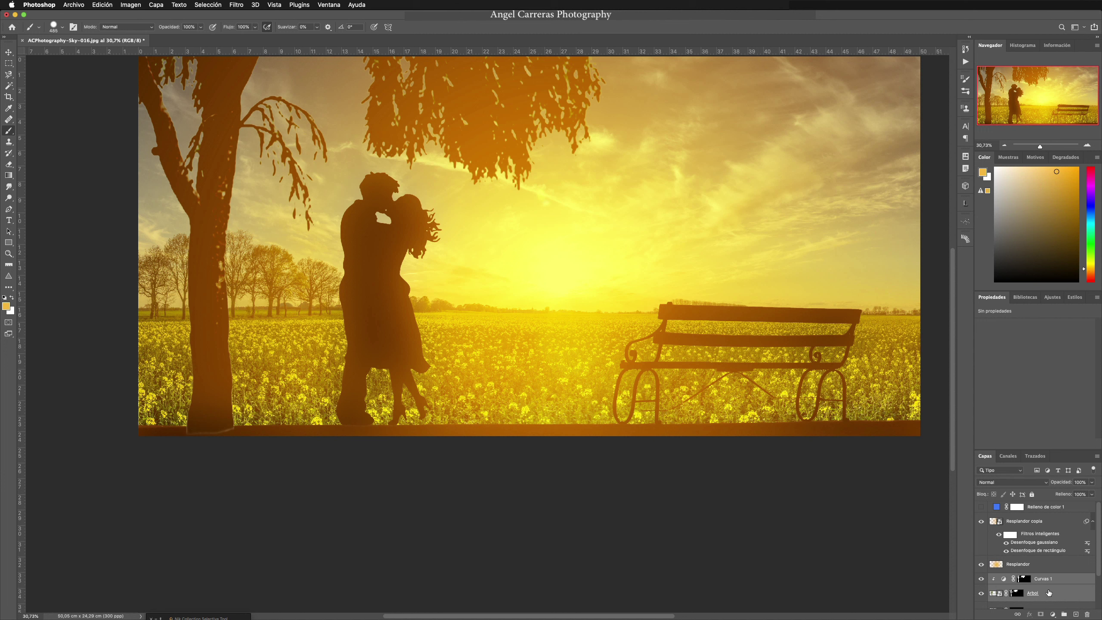
{"action": "scroll", "coordinate": [1049, 593], "scroll_direction": "down", "scroll_amount": 3}
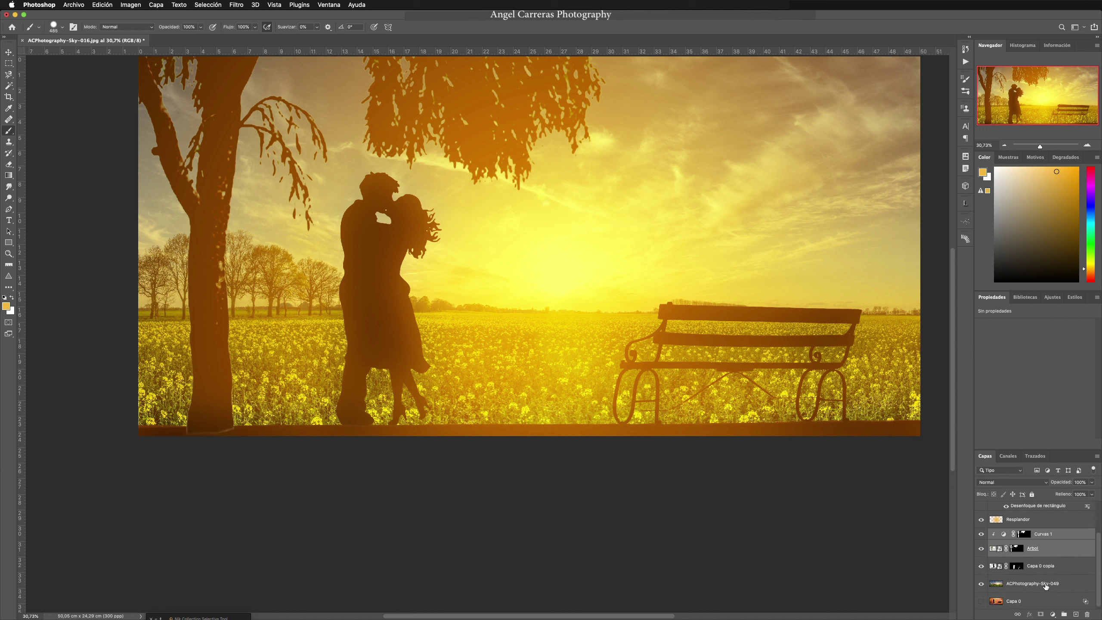
{"action": "scroll", "coordinate": [1045, 586], "scroll_direction": "up", "scroll_amount": 2}
Try nudging the Arbol layer slightly downward and undo the move
{"action": "key", "text": "v"}
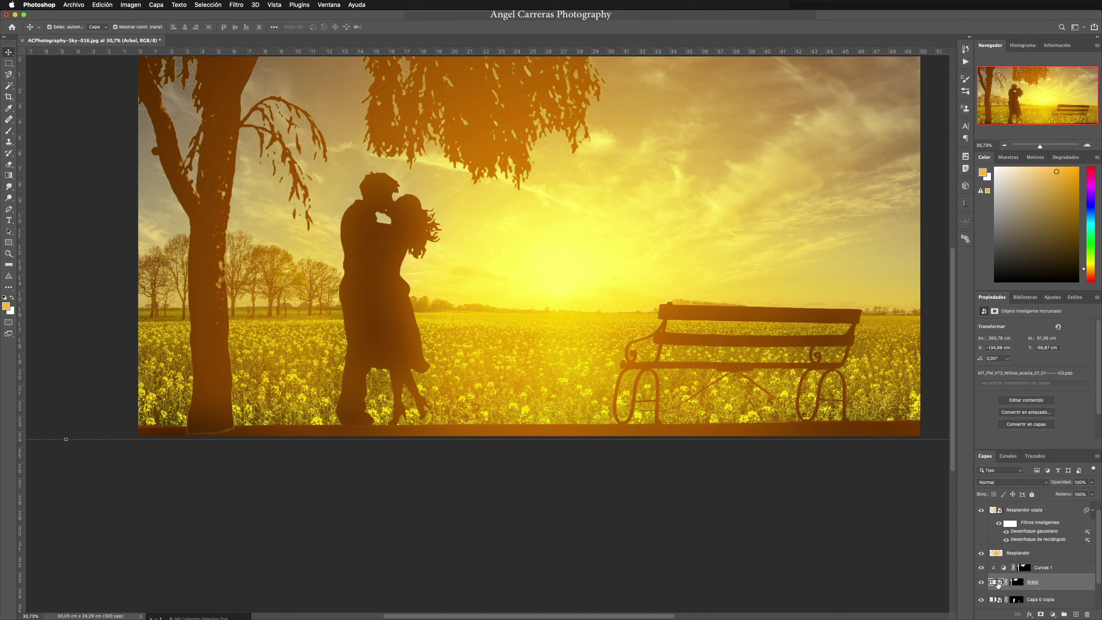
{"action": "left_click", "coordinate": [997, 583]}
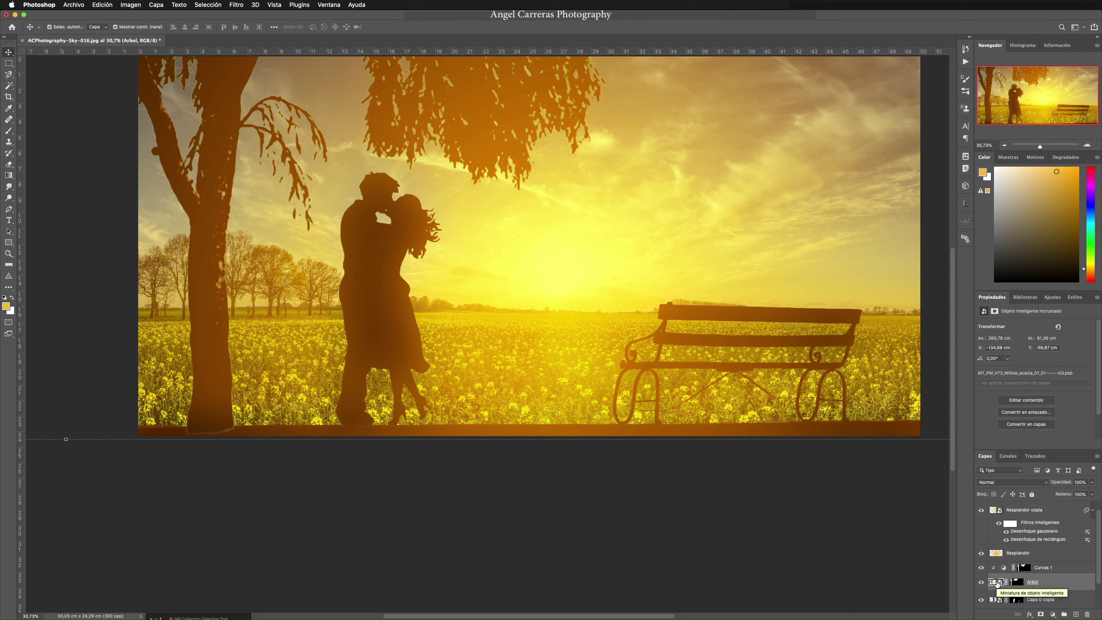
{"action": "key", "text": "Down"}
{"action": "key", "text": "Down"}
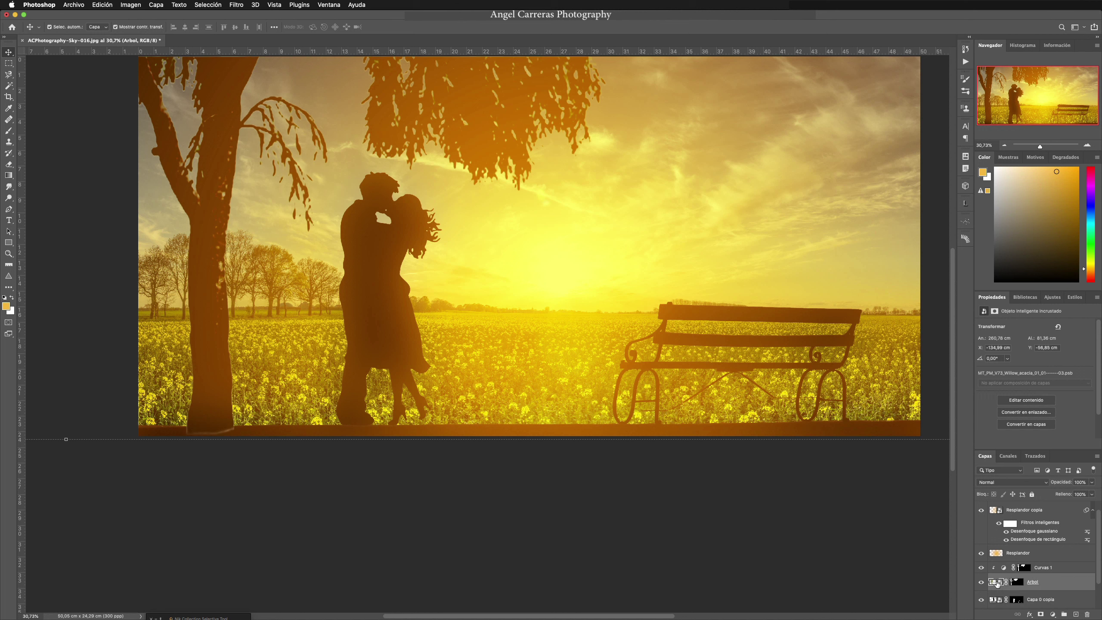
{"action": "key", "text": "super+z"}
Contract the Arbol layer mask with the Minimum filter at a radius of 3,7 pixels, preserving roundness
{"action": "scroll", "coordinate": [1058, 577], "scroll_direction": "down", "scroll_amount": 1}
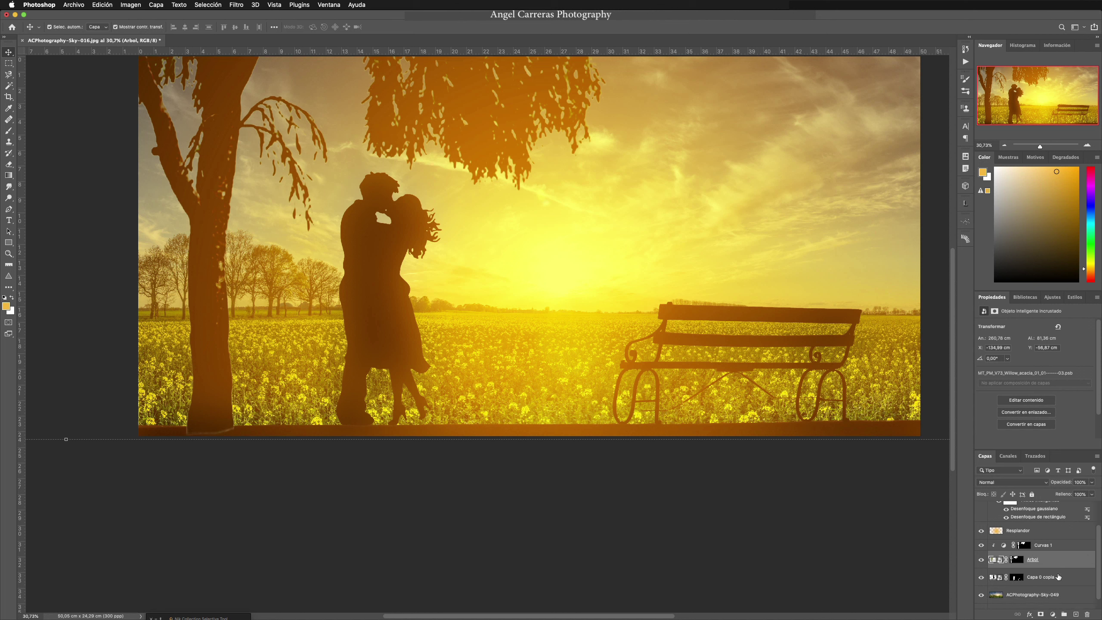
{"action": "scroll", "coordinate": [1058, 571], "scroll_direction": "up", "scroll_amount": 2}
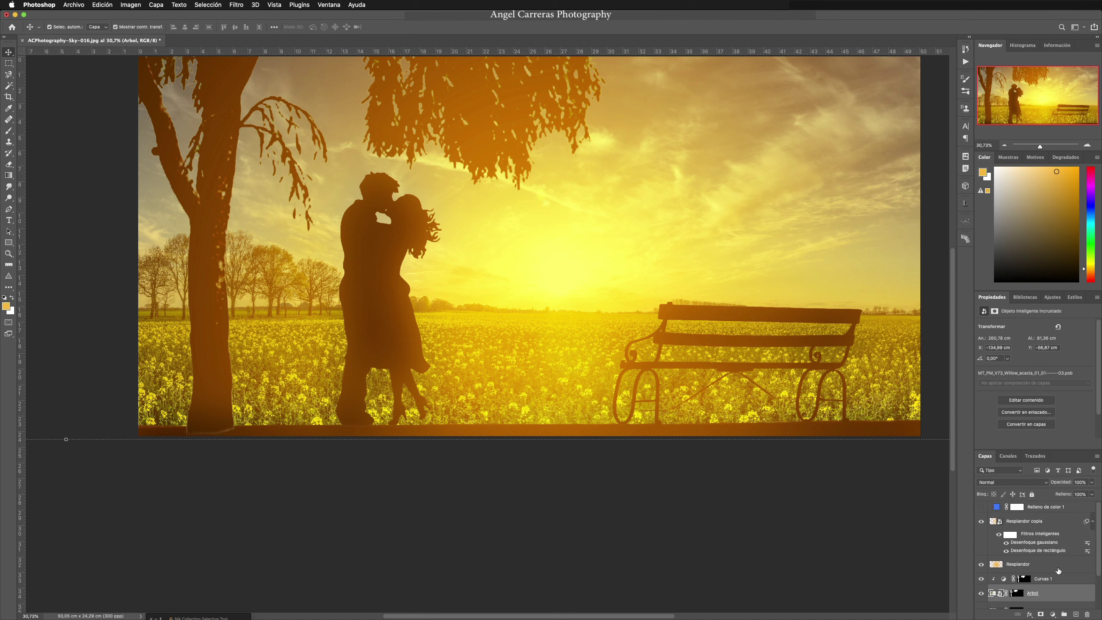
{"action": "scroll", "coordinate": [1058, 570], "scroll_direction": "down", "scroll_amount": 3}
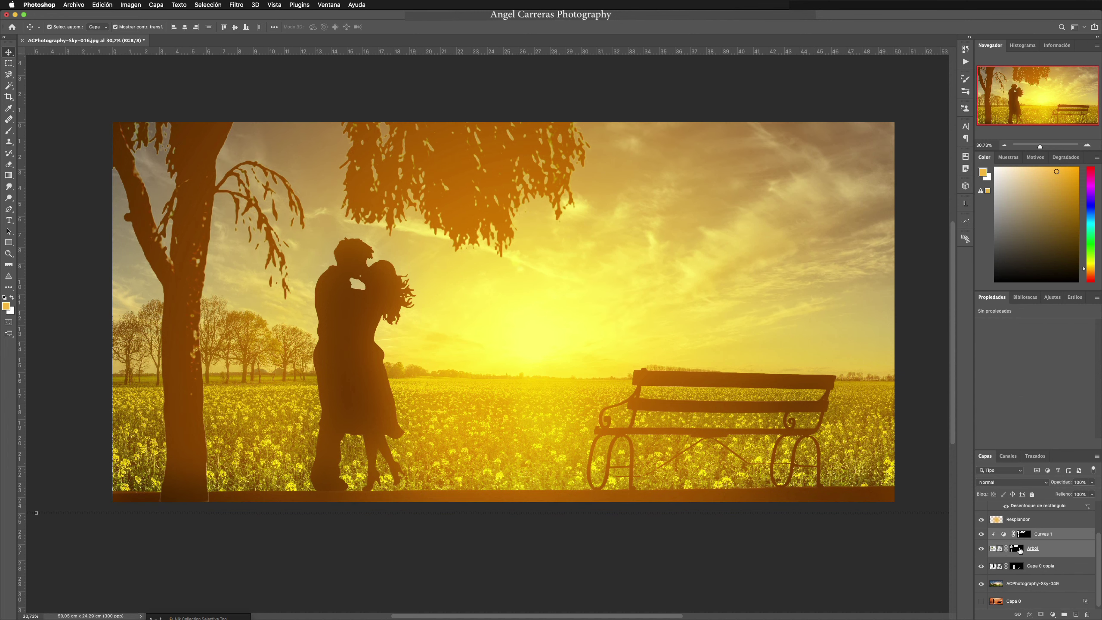
{"action": "left_click", "coordinate": [1017, 548]}
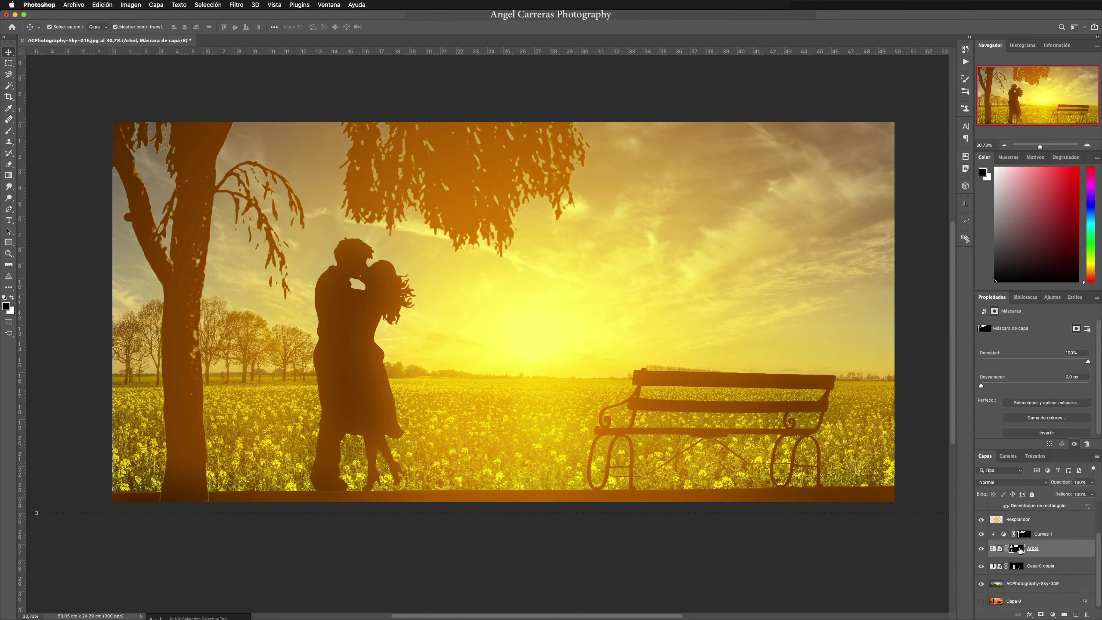
{"action": "left_click", "coordinate": [236, 4]}
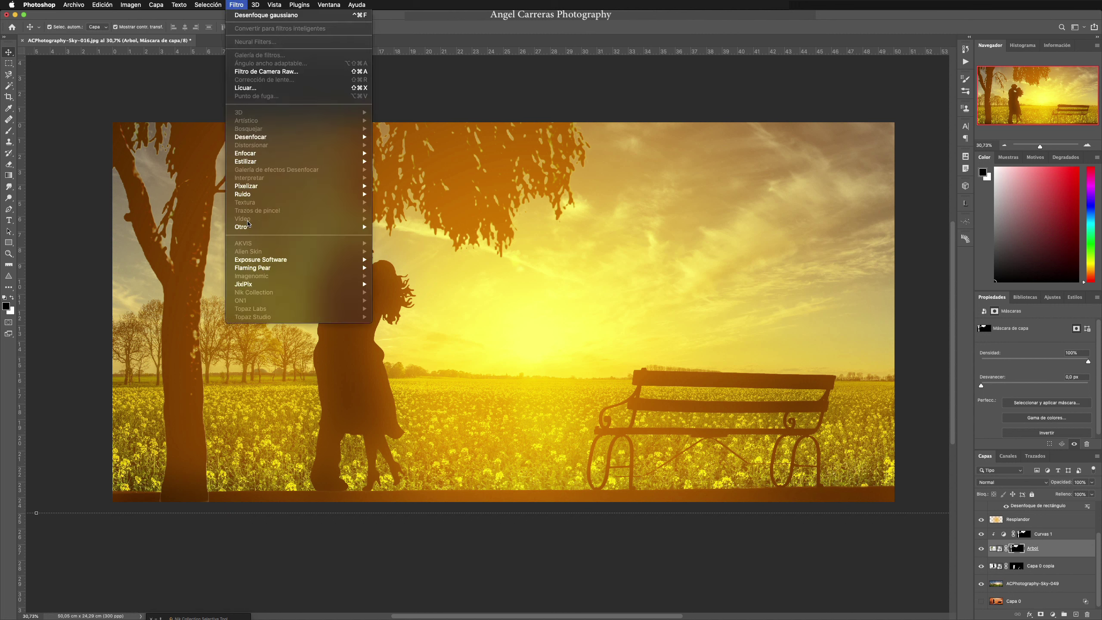
{"action": "mouse_move", "coordinate": [248, 227]}
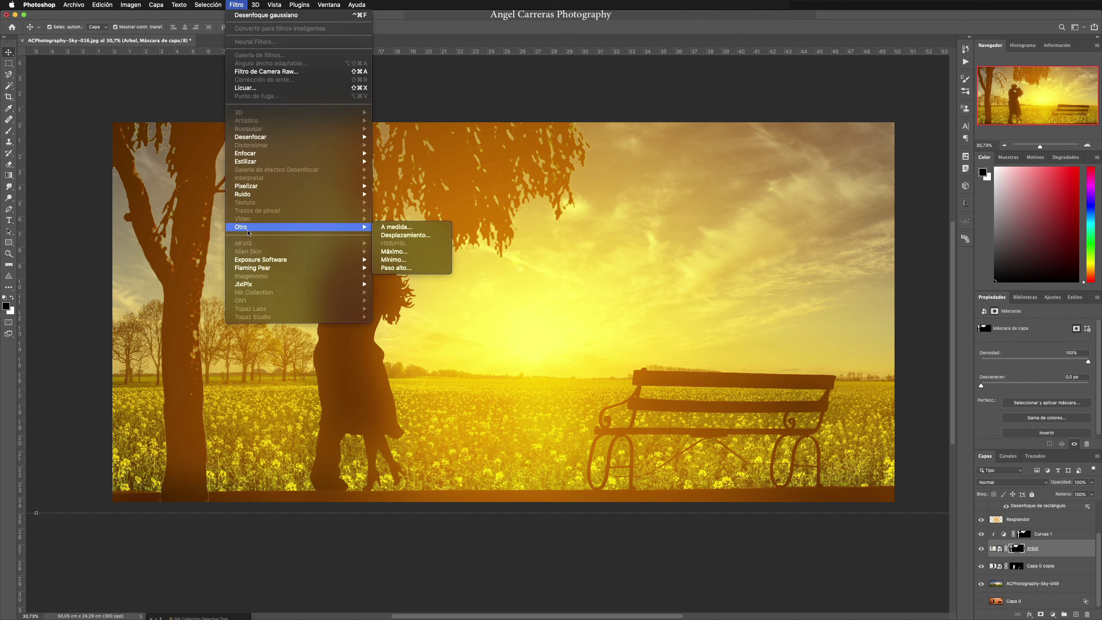
{"action": "left_click", "coordinate": [407, 260]}
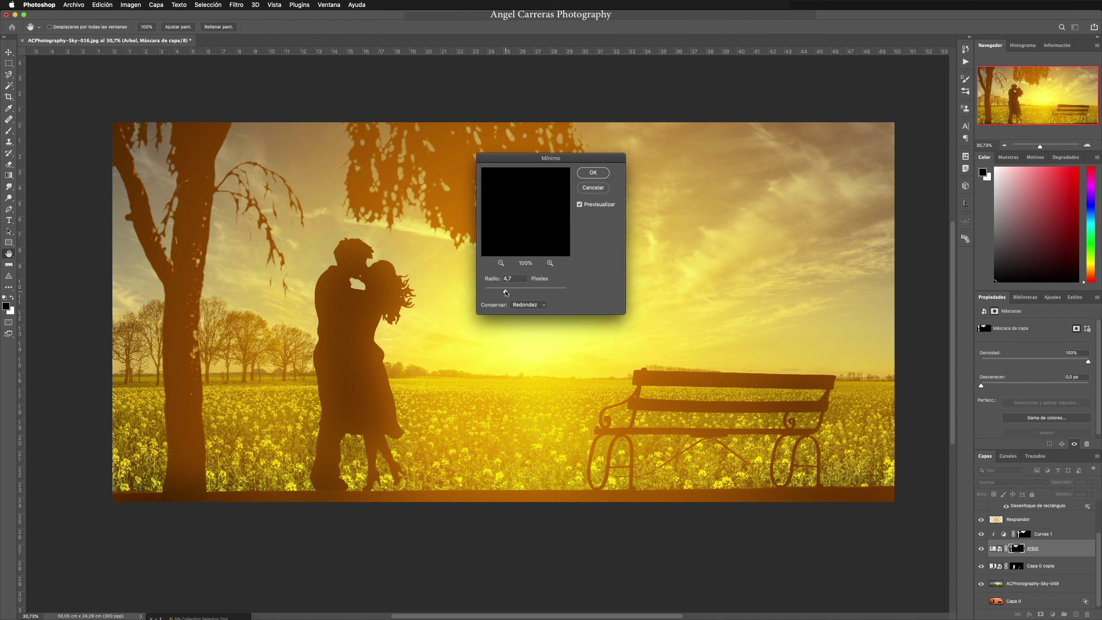
{"action": "left_click_drag", "start_coordinate": [506, 293], "coordinate": [495, 293]}
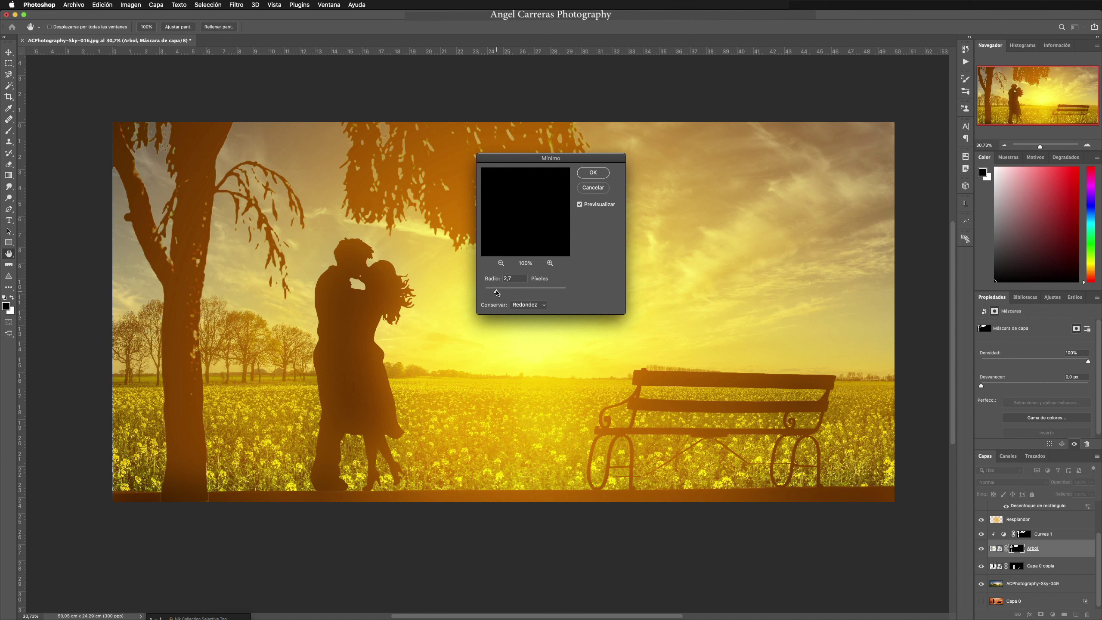
{"action": "left_click_drag", "start_coordinate": [496, 293], "coordinate": [500, 293]}
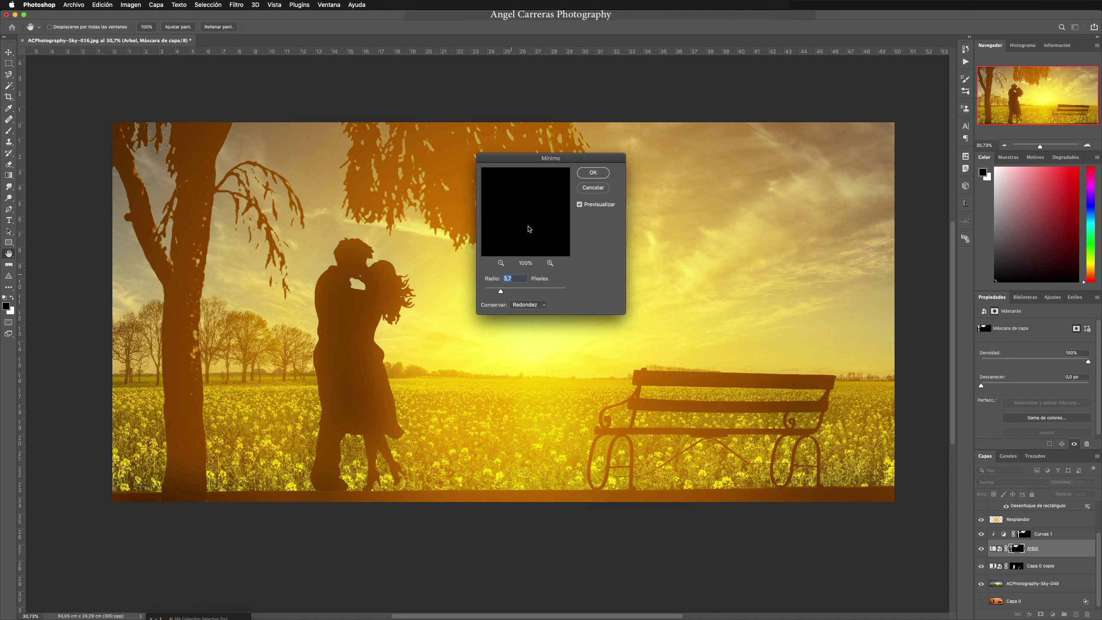
{"action": "left_click", "coordinate": [598, 173]}
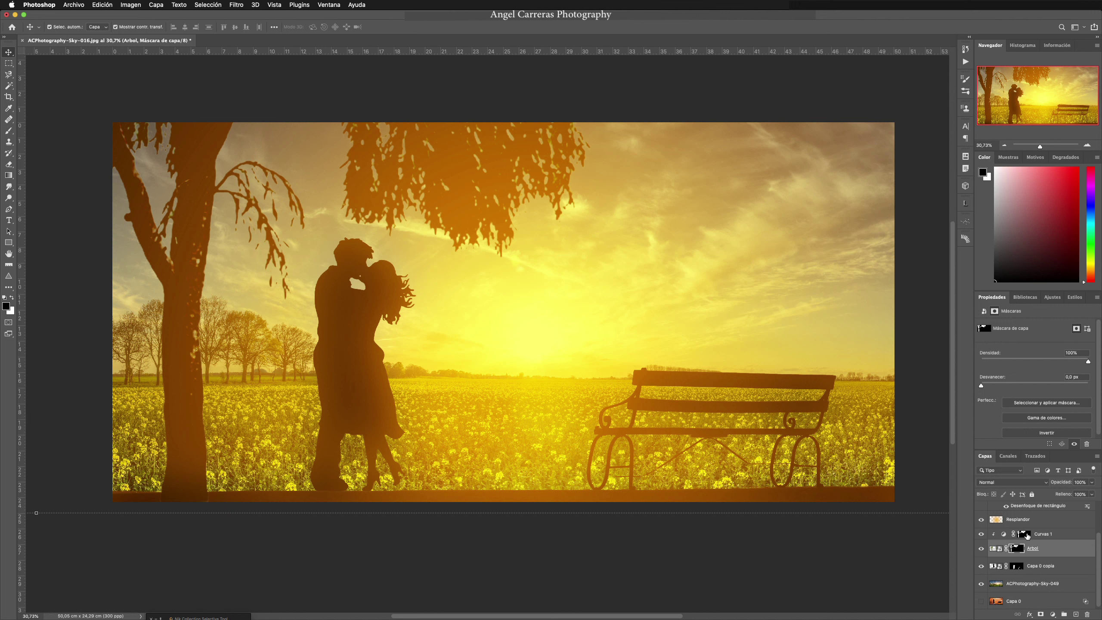
Repeat the last Minimum filter on the layer mask of the Curvas 1 adjustment
{"action": "left_click", "coordinate": [1026, 536]}
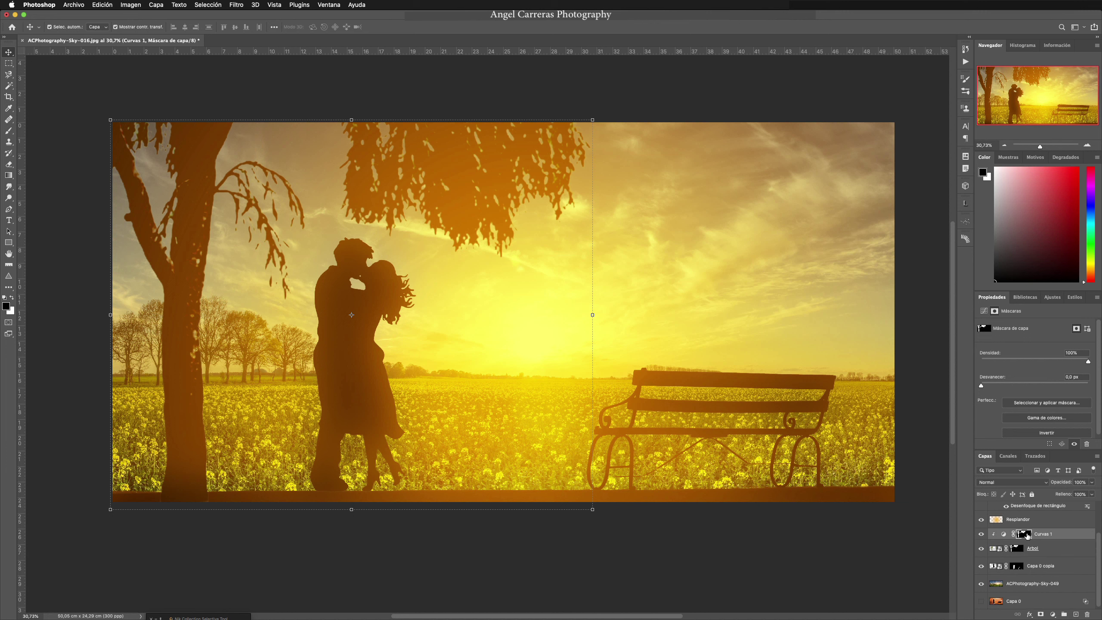
{"action": "left_click", "coordinate": [236, 4]}
{"action": "left_click", "coordinate": [235, 15]}
Add an empty layer above Curvas 1 and retouch the ground strip at the base of the willow trunk with the Healing Brush
{"action": "scroll", "coordinate": [1075, 545], "scroll_direction": "up", "scroll_amount": 3}
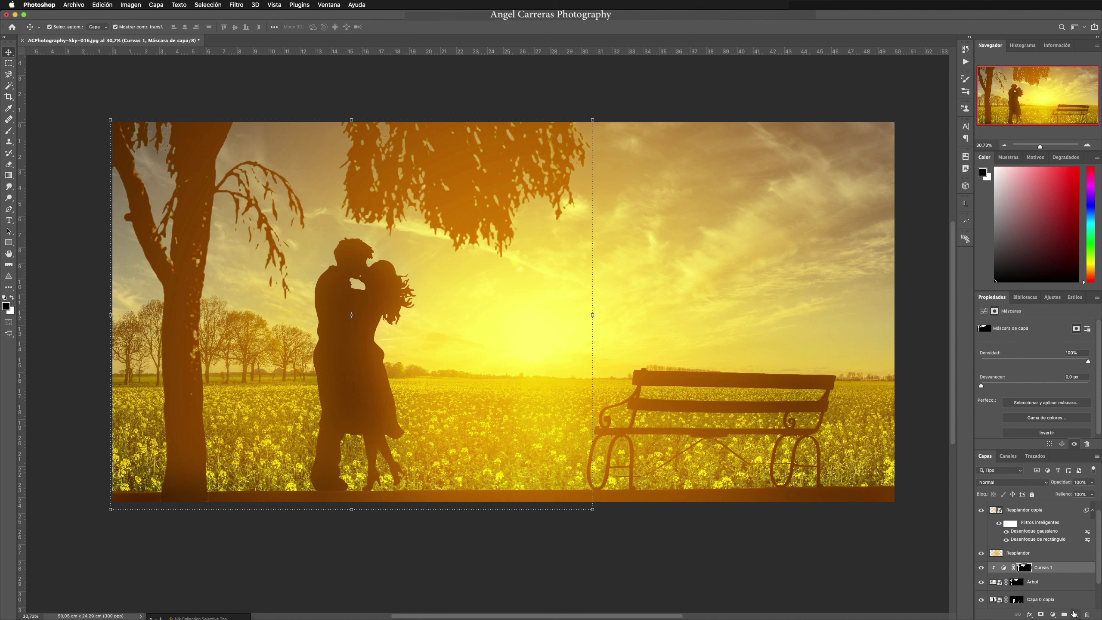
{"action": "left_click", "coordinate": [1076, 614]}
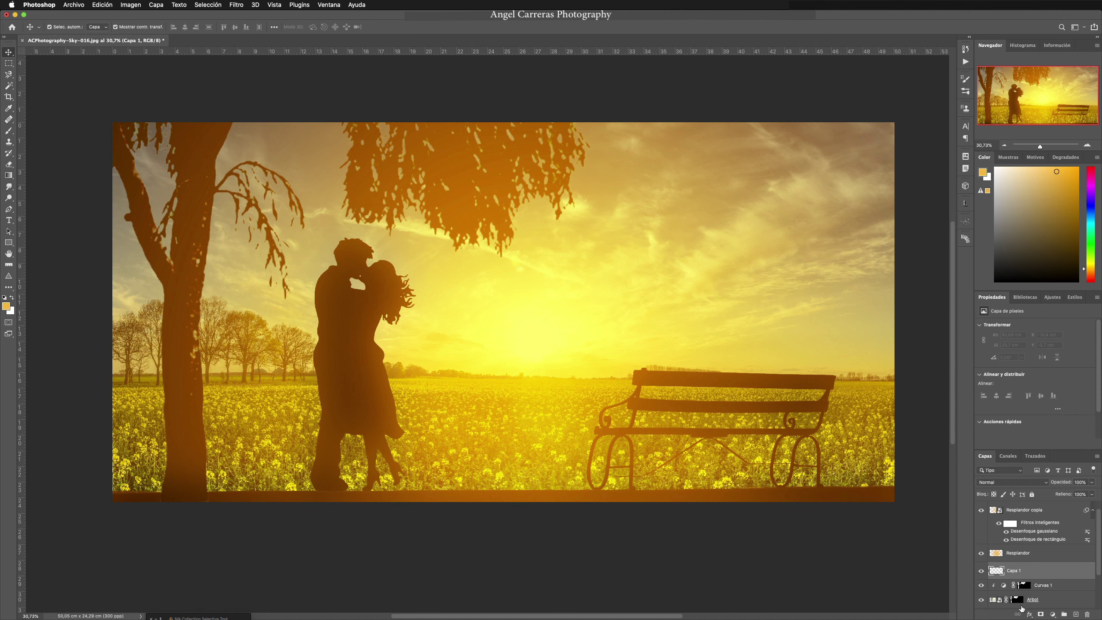
{"action": "key", "text": "j"}
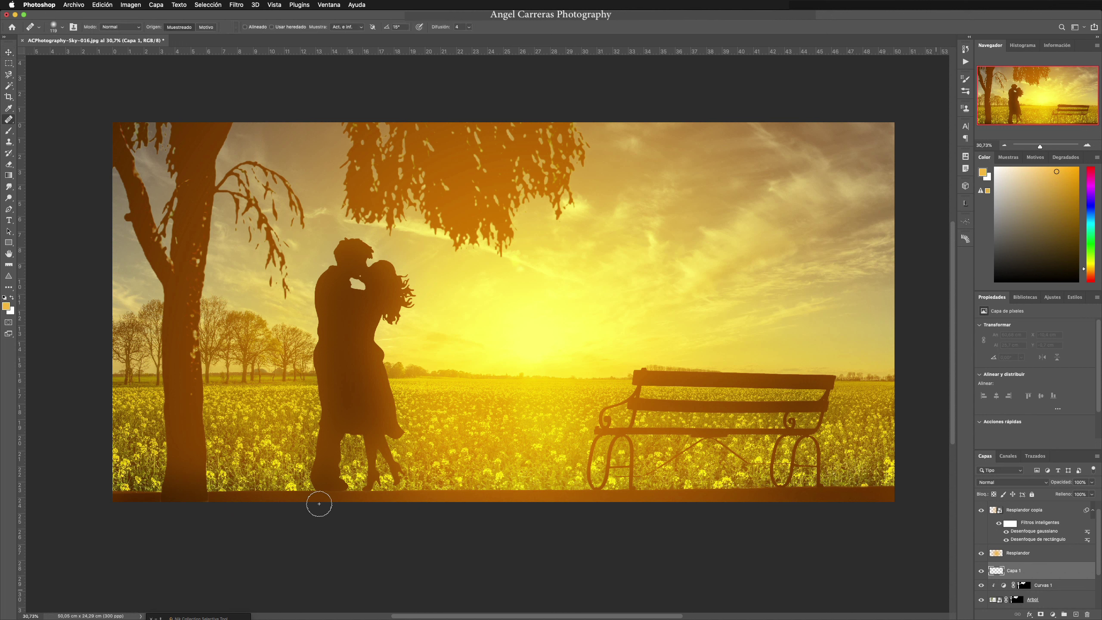
{"action": "left_click_drag", "start_coordinate": [228, 498], "coordinate": [221, 499]}
{"action": "left_click", "coordinate": [232, 498], "text": "alt"}
{"action": "mouse_move", "coordinate": [211, 498]}
{"action": "left_mouse_down"}
{"action": "mouse_move", "coordinate": [199, 497]}
{"action": "mouse_move", "coordinate": [245, 498]}
{"action": "left_mouse_up"}
{"action": "key", "text": "ctrl+z"}
{"action": "left_click_drag", "start_coordinate": [235, 499], "coordinate": [228, 498]}
{"action": "left_click", "coordinate": [227, 498], "text": "alt"}
{"action": "mouse_move", "coordinate": [223, 500]}
{"action": "left_mouse_down"}
{"action": "mouse_move", "coordinate": [261, 500]}
{"action": "mouse_move", "coordinate": [152, 497]}
{"action": "mouse_move", "coordinate": [226, 499]}
{"action": "left_mouse_up"}
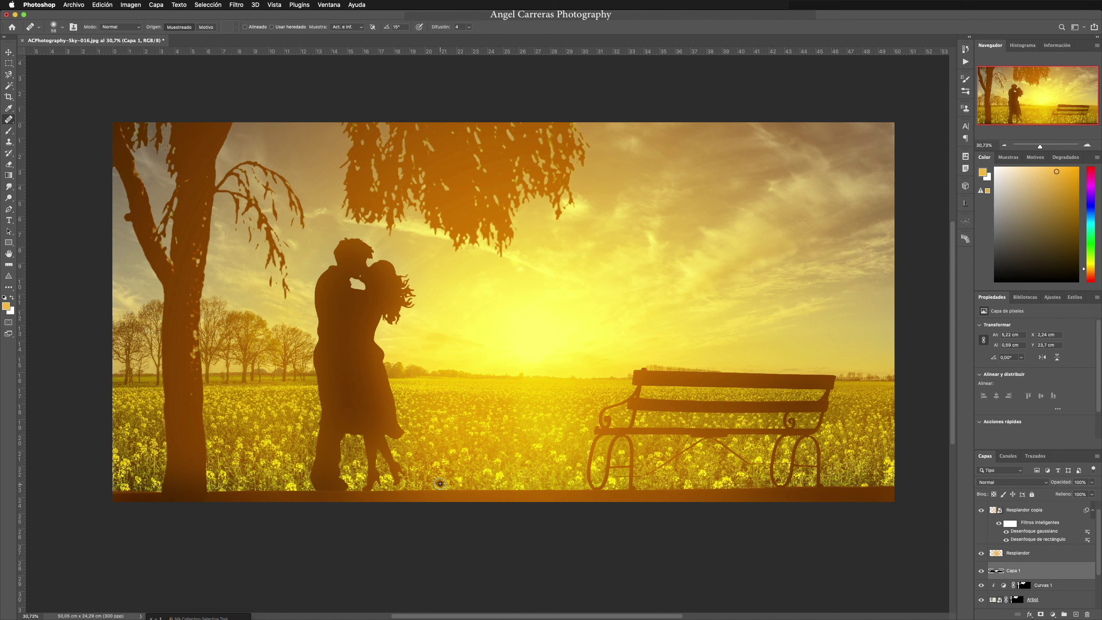
Delete the hidden Relleno de color 1 fill layer
{"action": "scroll", "coordinate": [1100, 534], "scroll_direction": "up", "scroll_amount": 2}
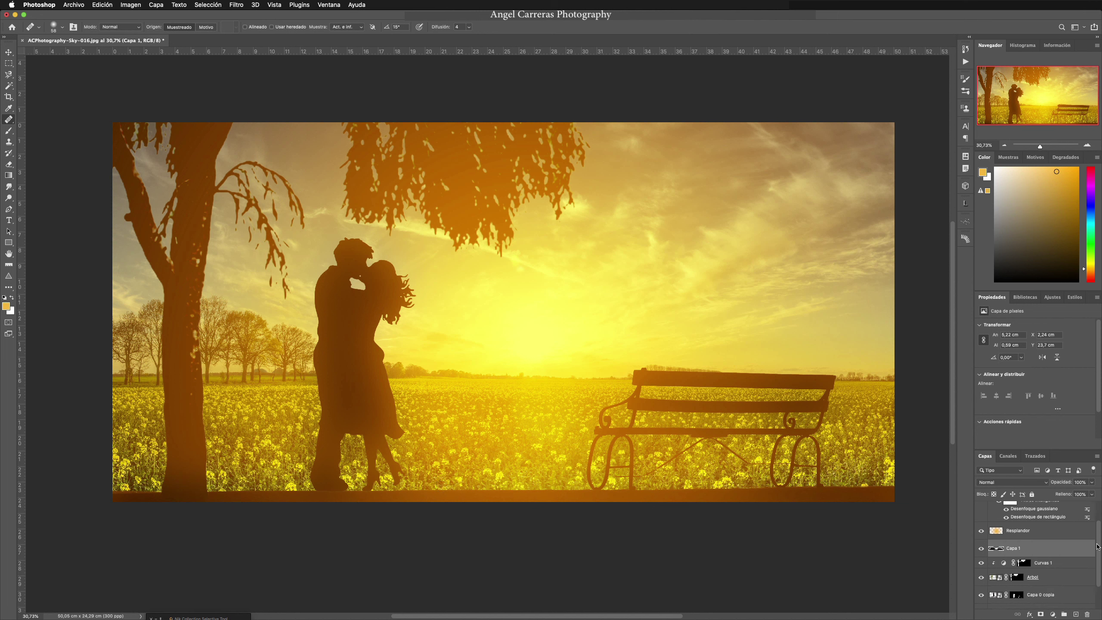
{"action": "left_click", "coordinate": [1073, 507]}
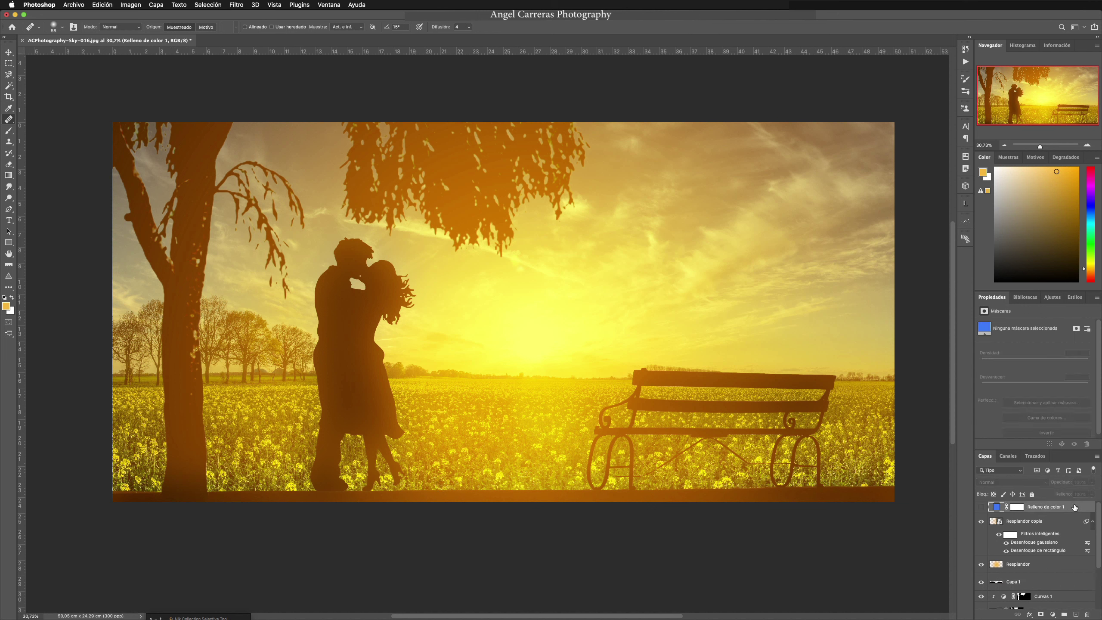
{"action": "left_click_drag", "start_coordinate": [1073, 507], "coordinate": [1087, 615]}
Open the Blur Gallery on the ACPhotography-Sky-049 layer with only Tilt-Shift enabled, turning Field Blur off
{"action": "left_click_drag", "start_coordinate": [1099, 514], "coordinate": [1096, 573]}
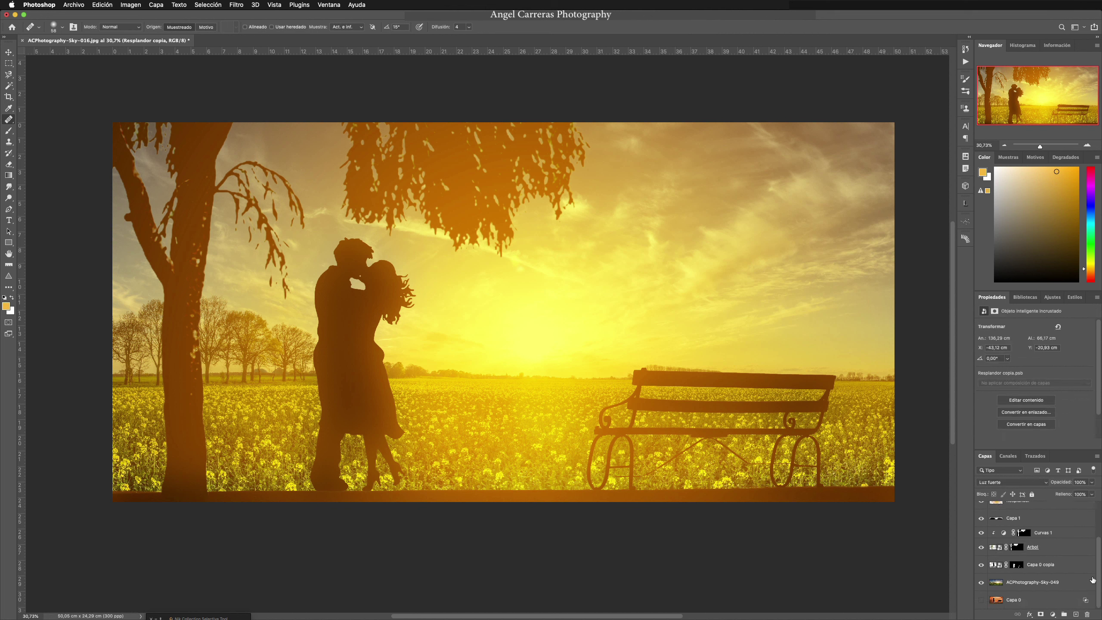
{"action": "left_click", "coordinate": [1071, 584]}
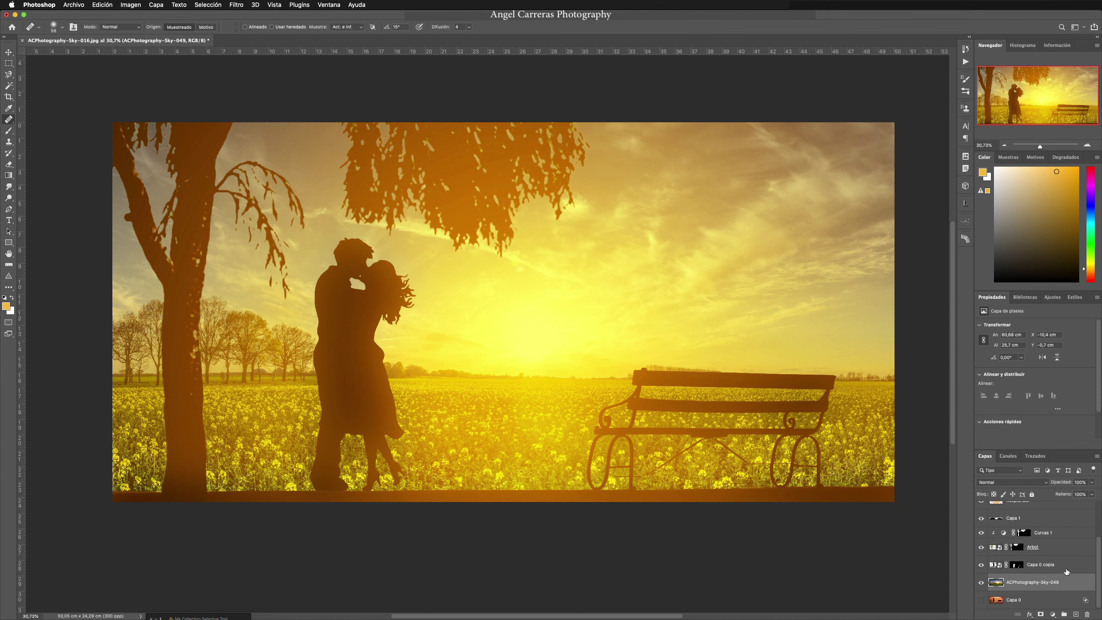
{"action": "left_click", "coordinate": [235, 5]}
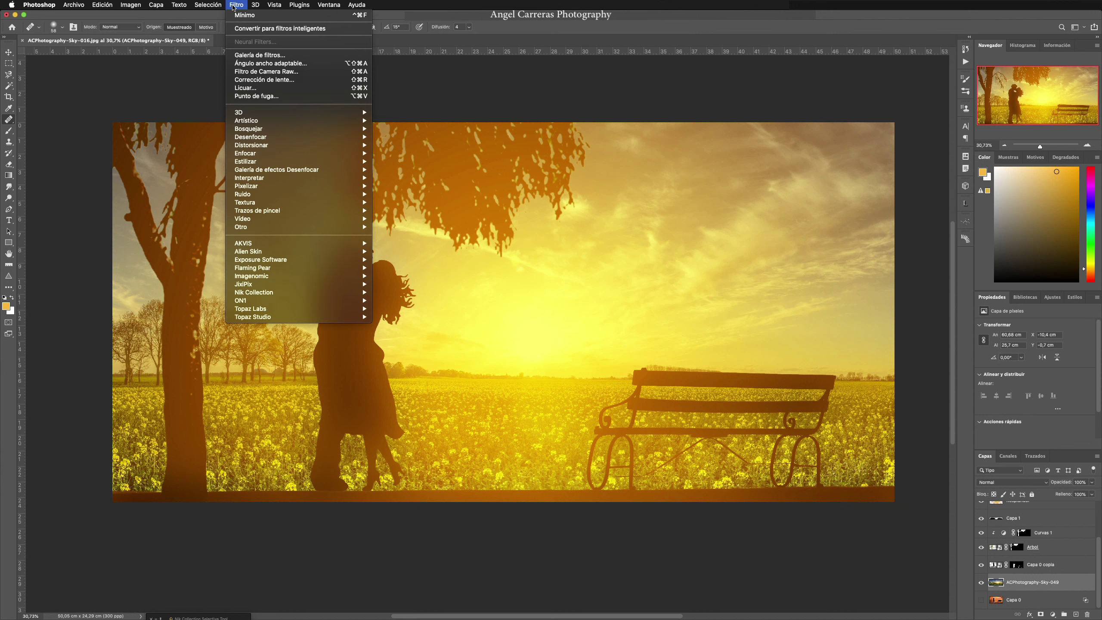
{"action": "mouse_move", "coordinate": [284, 168]}
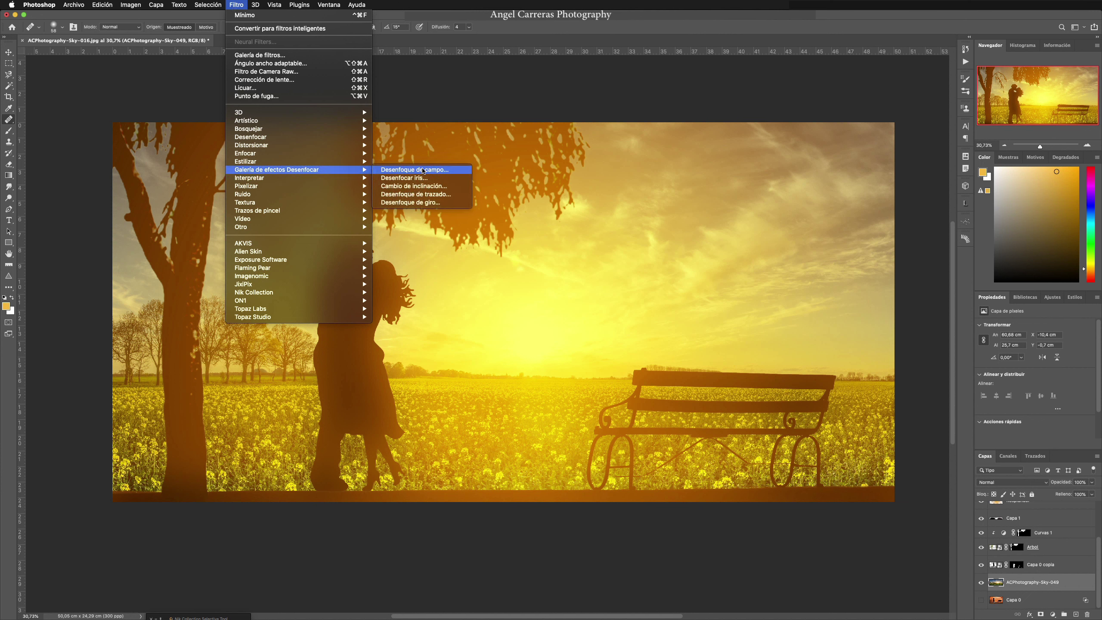
{"action": "left_click", "coordinate": [423, 170]}
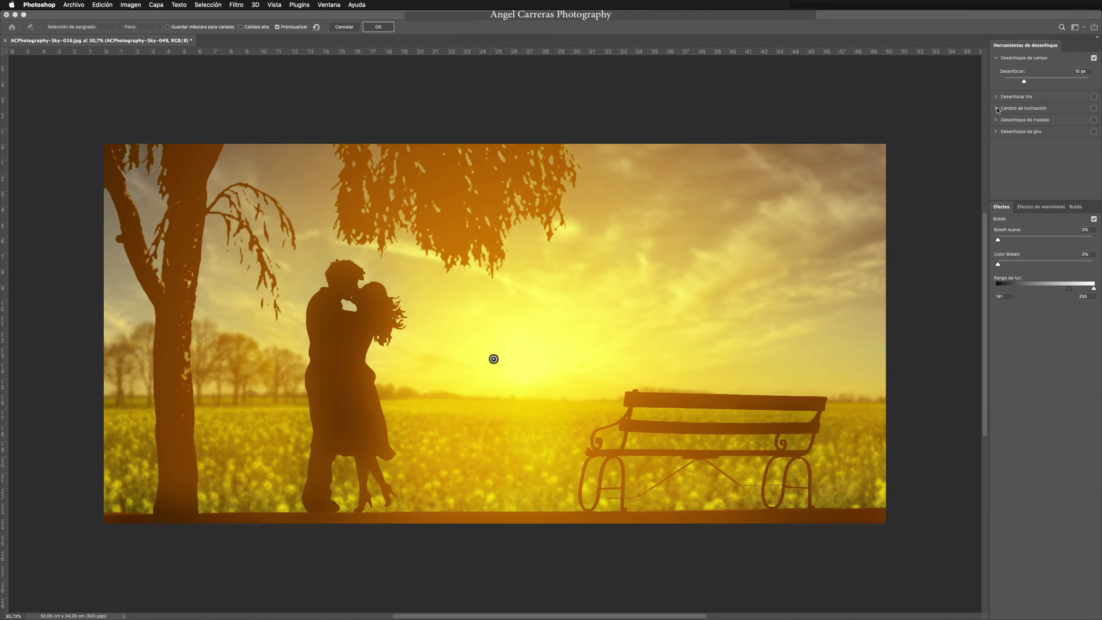
{"action": "left_click", "coordinate": [997, 108]}
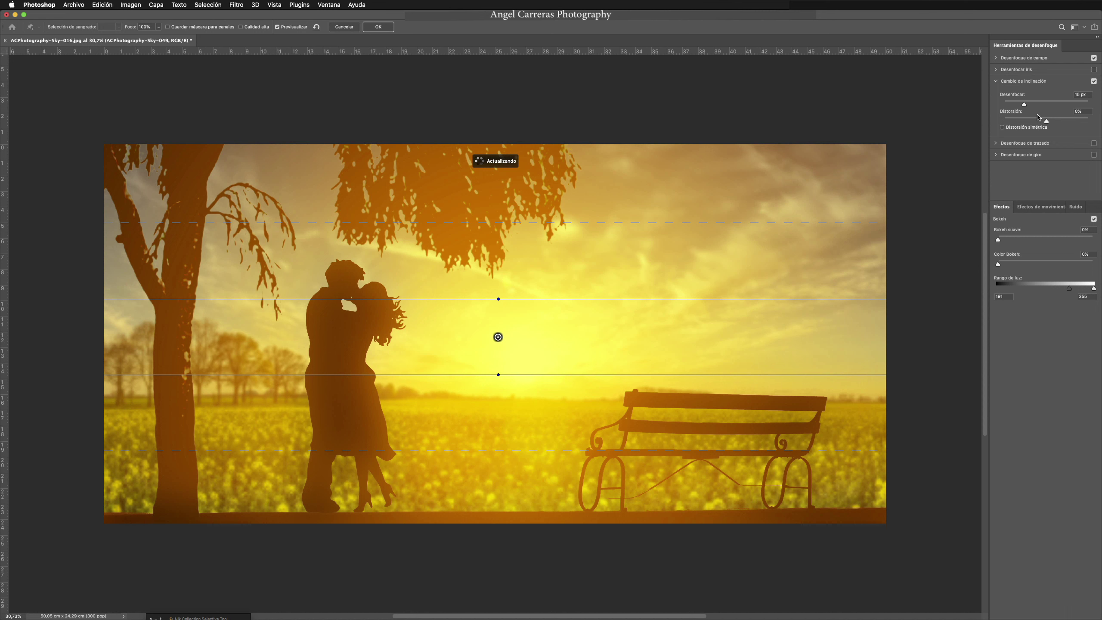
{"action": "left_click", "coordinate": [1094, 58]}
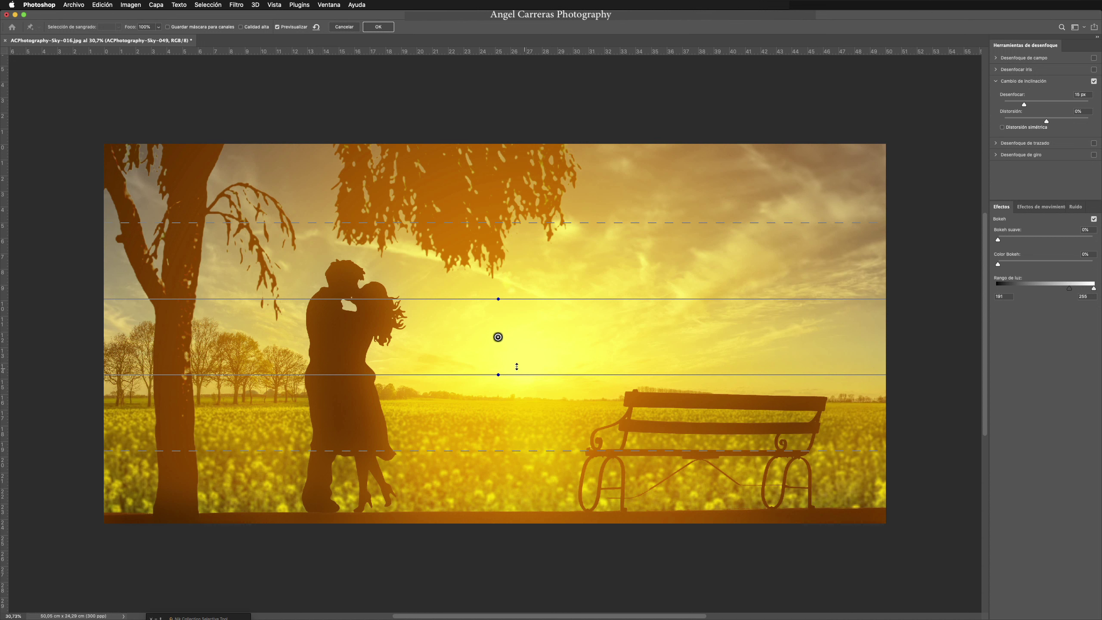
Centre the tilt-shift focus on the horizon and narrow its sharp band and transition zones around it
{"action": "left_click_drag", "start_coordinate": [498, 338], "coordinate": [495, 368]}
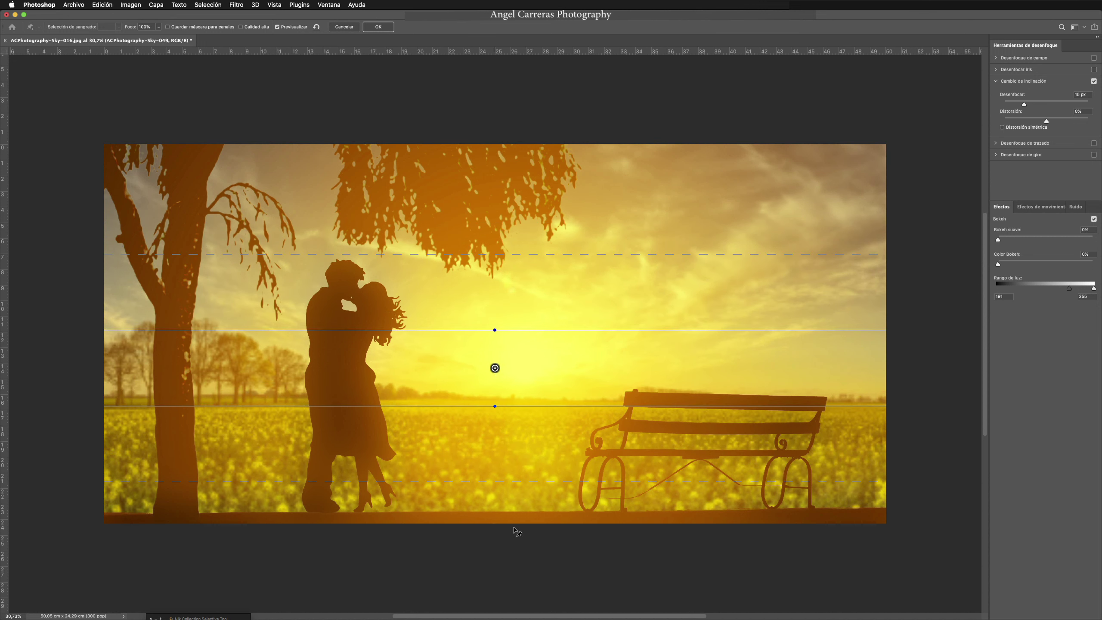
{"action": "left_click_drag", "start_coordinate": [515, 482], "coordinate": [476, 533]}
{"action": "left_click_drag", "start_coordinate": [515, 411], "coordinate": [514, 425]}
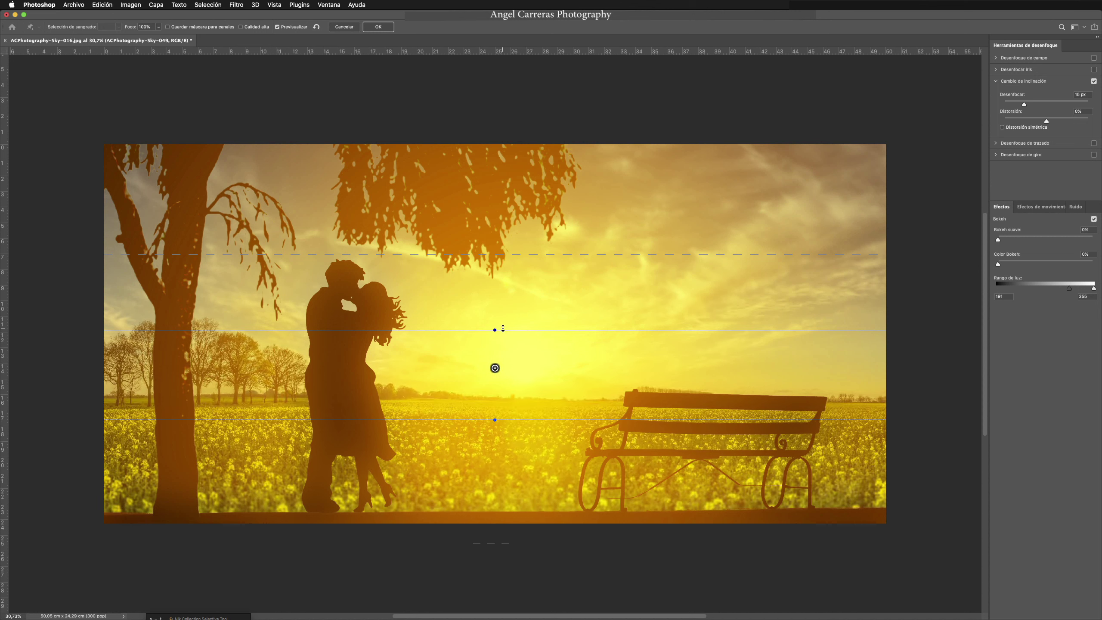
{"action": "left_click_drag", "start_coordinate": [504, 330], "coordinate": [504, 333]}
{"action": "left_click_drag", "start_coordinate": [529, 263], "coordinate": [530, 292]}
{"action": "mouse_move", "coordinate": [504, 419]}
{"action": "left_mouse_down"}
{"action": "mouse_move", "coordinate": [505, 395]}
{"action": "mouse_move", "coordinate": [494, 432]}
{"action": "mouse_move", "coordinate": [495, 404]}
{"action": "left_mouse_up"}
{"action": "key", "text": "h"}
{"action": "left_click_drag", "start_coordinate": [499, 485], "coordinate": [494, 441]}
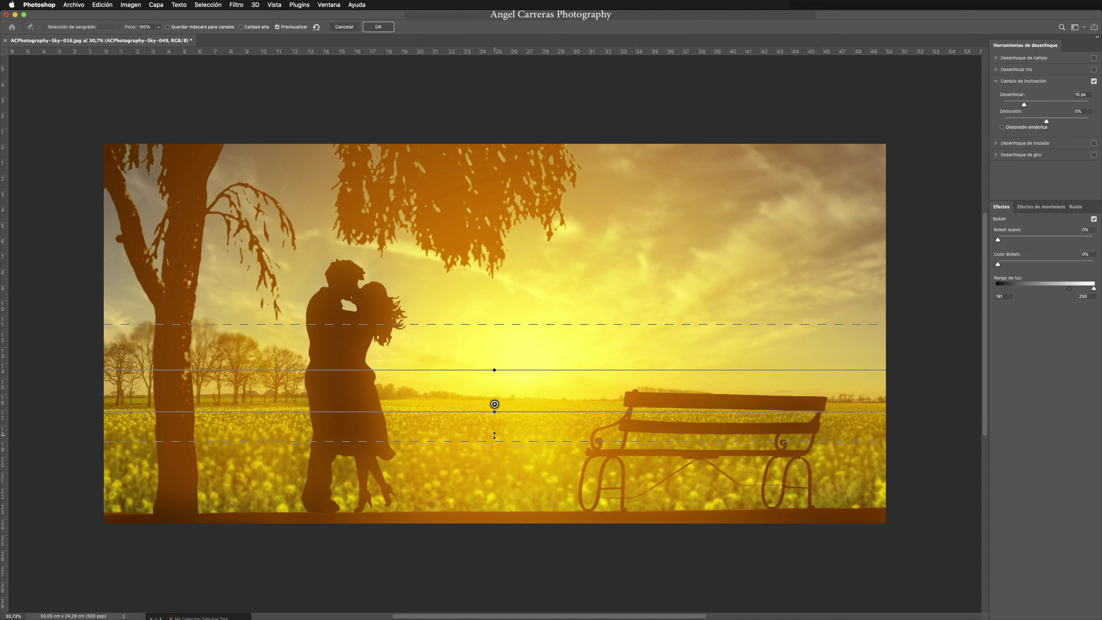
Extend the tilt-shift's sharp zone from just above the horizon past the image's top edge to blur only the field, and apply it
{"action": "left_click_drag", "start_coordinate": [529, 369], "coordinate": [563, 206]}
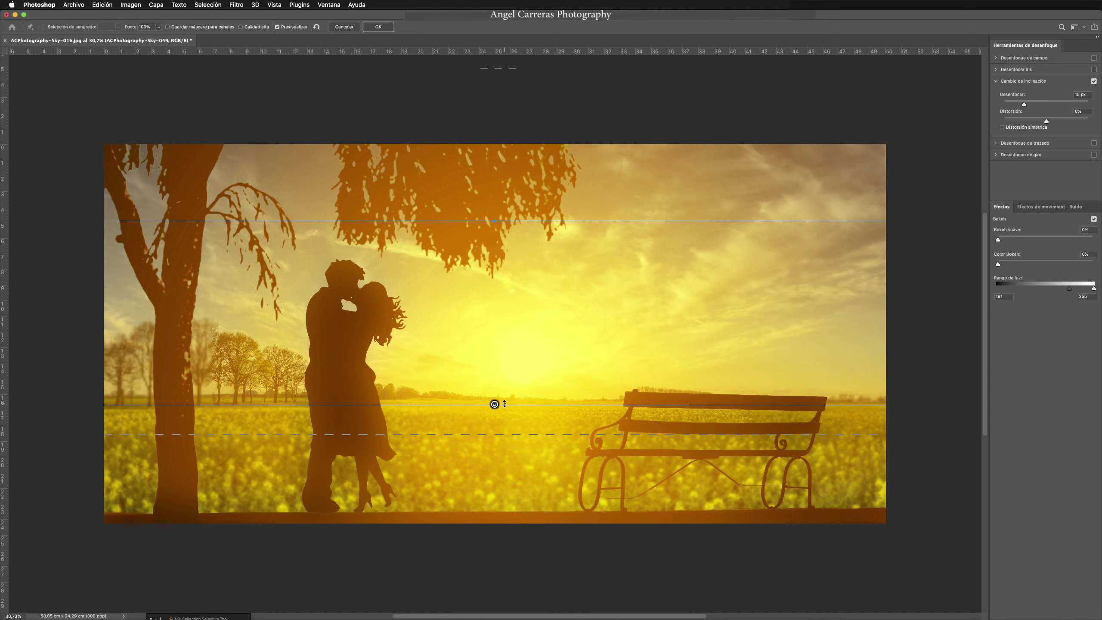
{"action": "left_click_drag", "start_coordinate": [497, 408], "coordinate": [499, 372]}
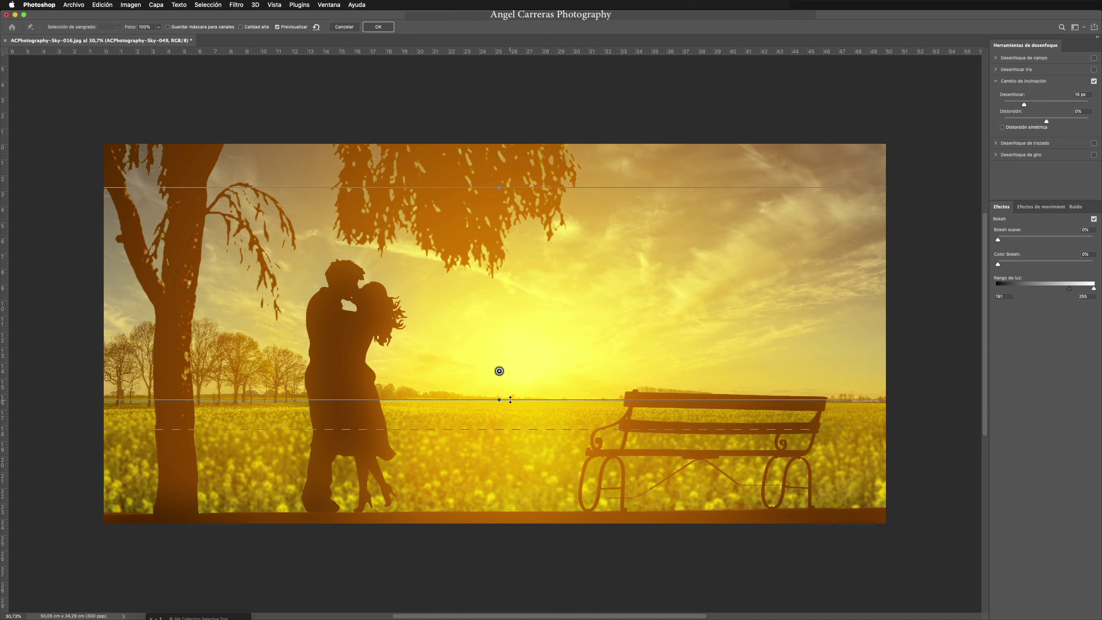
{"action": "left_click_drag", "start_coordinate": [510, 399], "coordinate": [510, 386]}
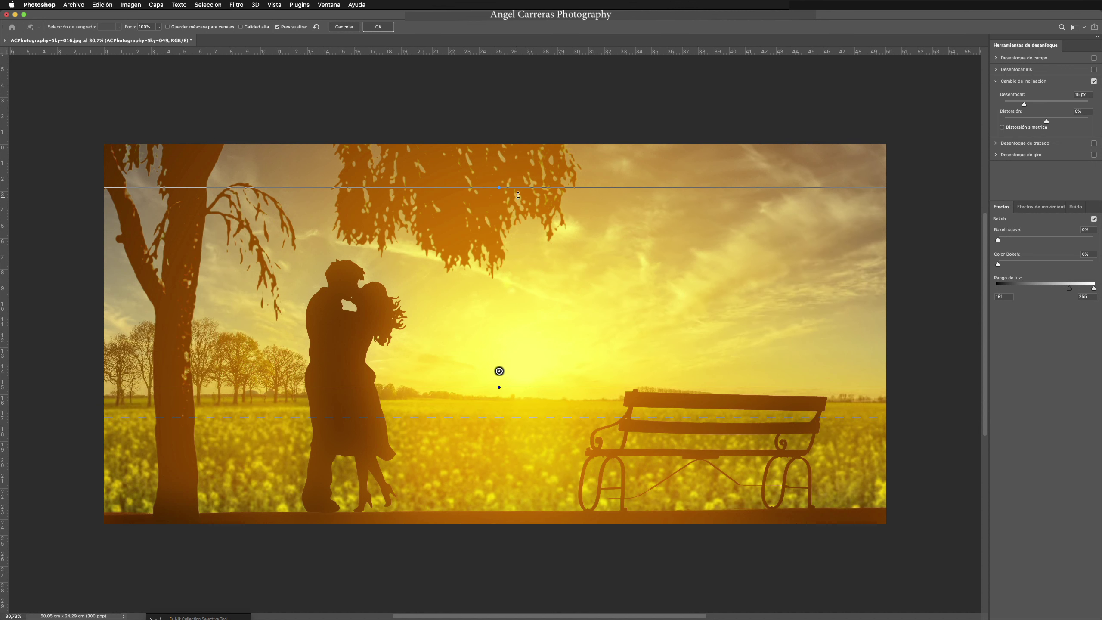
{"action": "left_click_drag", "start_coordinate": [522, 179], "coordinate": [520, 126]}
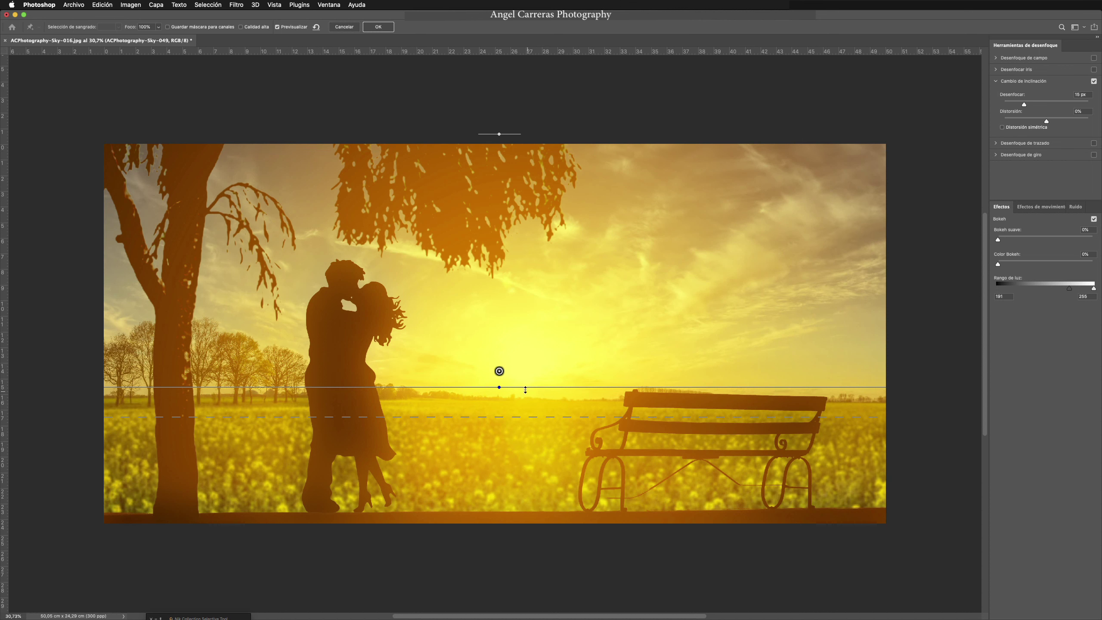
{"action": "left_click", "coordinate": [385, 30]}
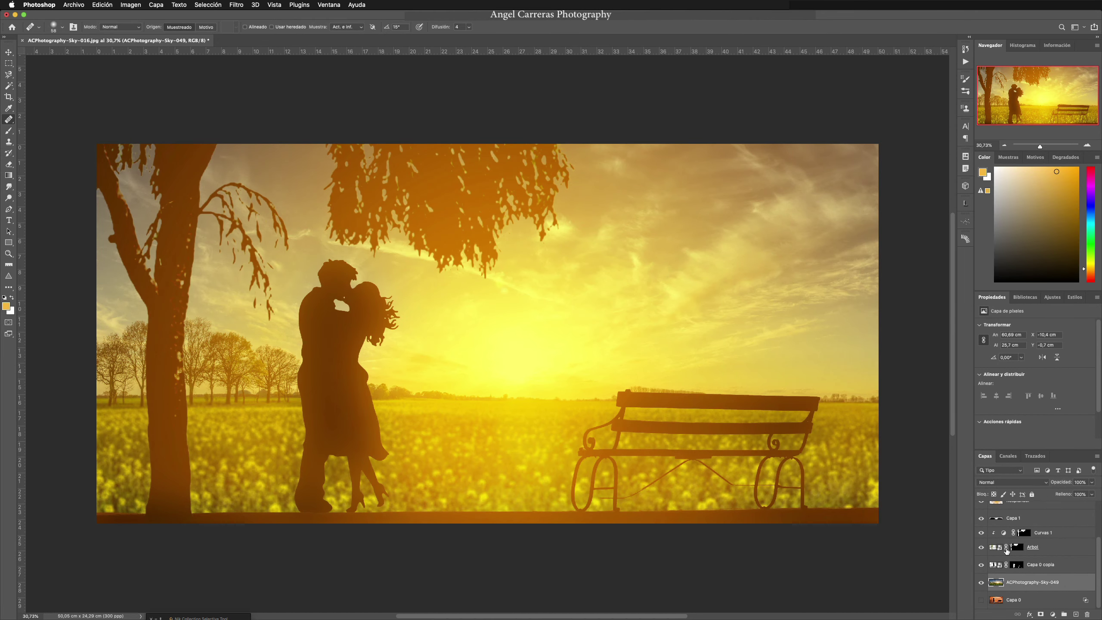
Add an inner glow style to the Capa 0 copia layer, using the orange foreground colour as a gradient glow at 27% opacity
{"action": "left_click", "coordinate": [1068, 569]}
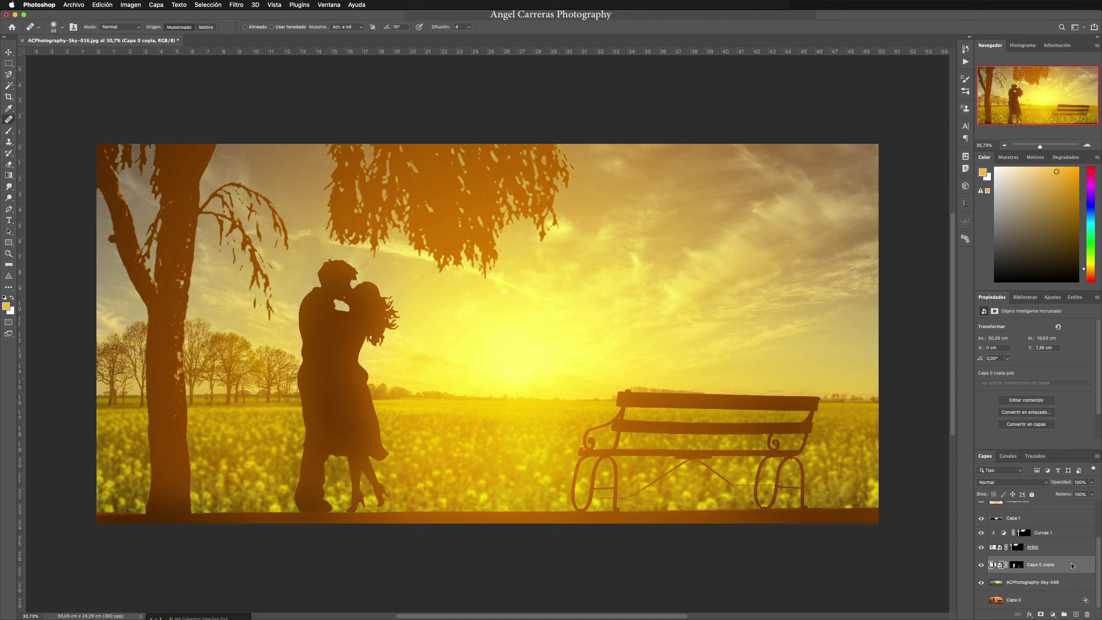
{"action": "double_click", "coordinate": [1082, 567]}
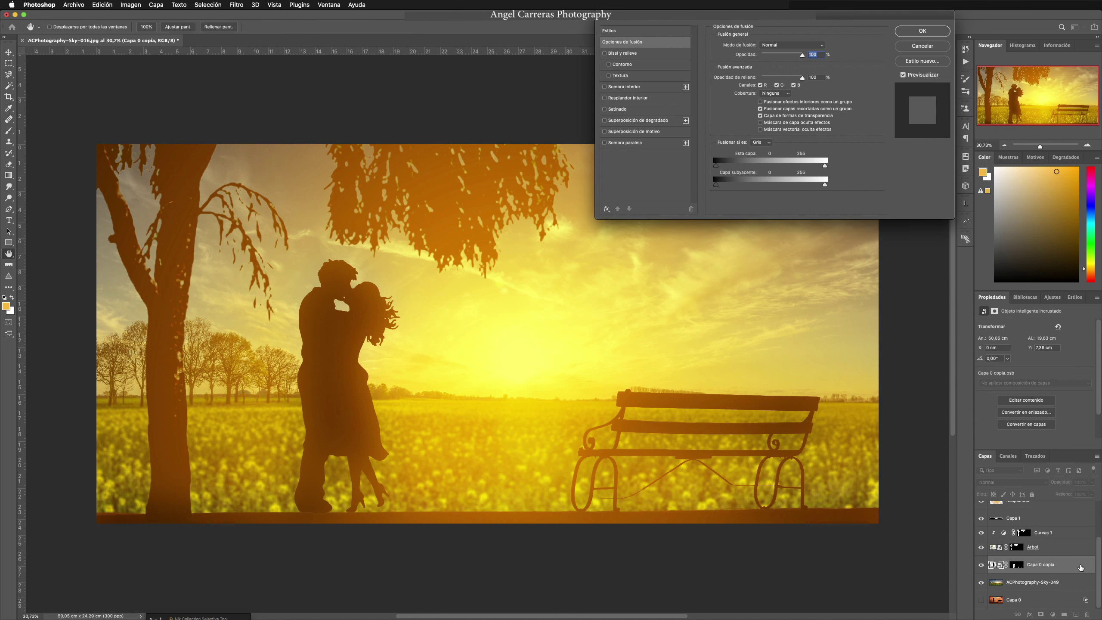
{"action": "left_click", "coordinate": [627, 98]}
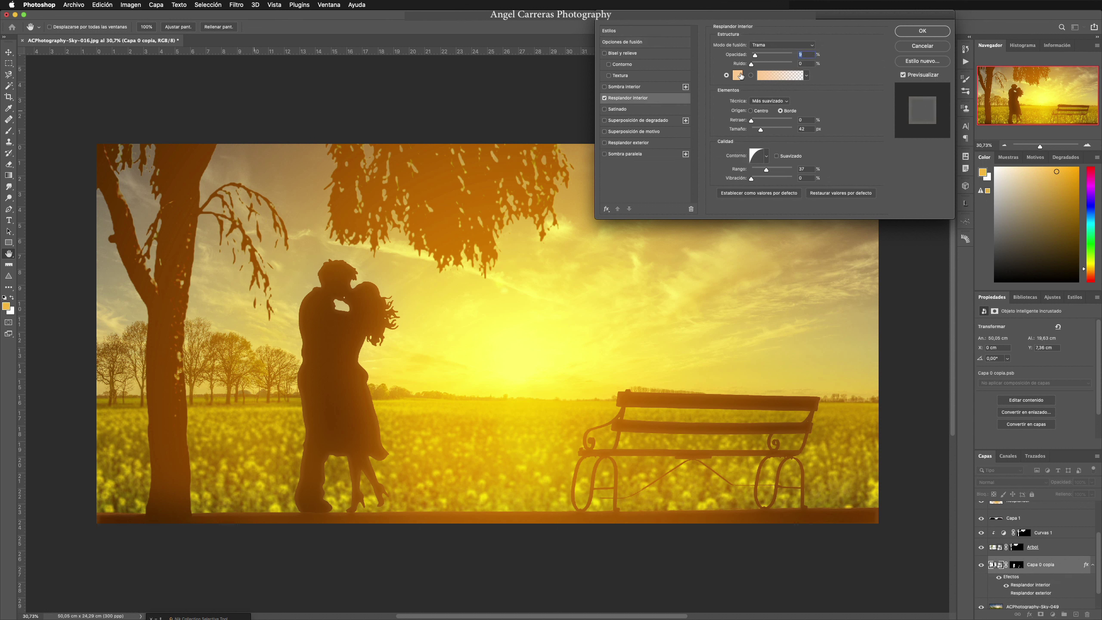
{"action": "left_click", "coordinate": [737, 75]}
{"action": "left_click", "coordinate": [6, 306]}
{"action": "left_click", "coordinate": [262, 110]}
{"action": "left_click_drag", "start_coordinate": [754, 55], "coordinate": [763, 57]}
{"action": "left_click", "coordinate": [751, 75]}
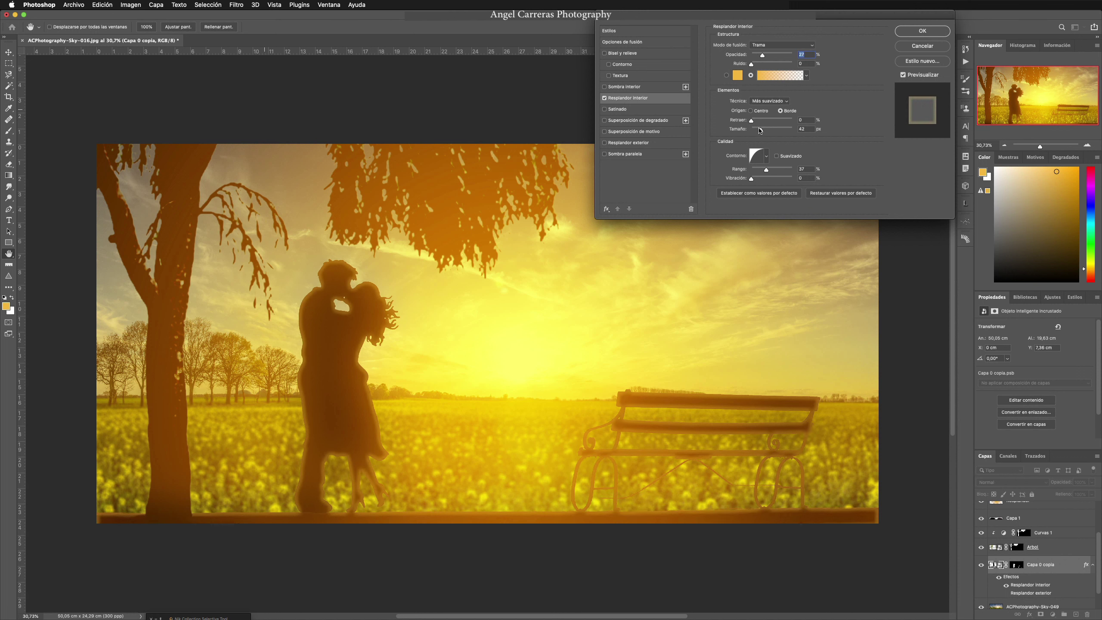
Keep the inner glow at the softer technique with edge origin, add slight choke, reduce its size to about 29 px, and apply it
{"action": "left_click", "coordinate": [751, 110]}
{"action": "left_click", "coordinate": [780, 110]}
{"action": "left_click", "coordinate": [786, 101]}
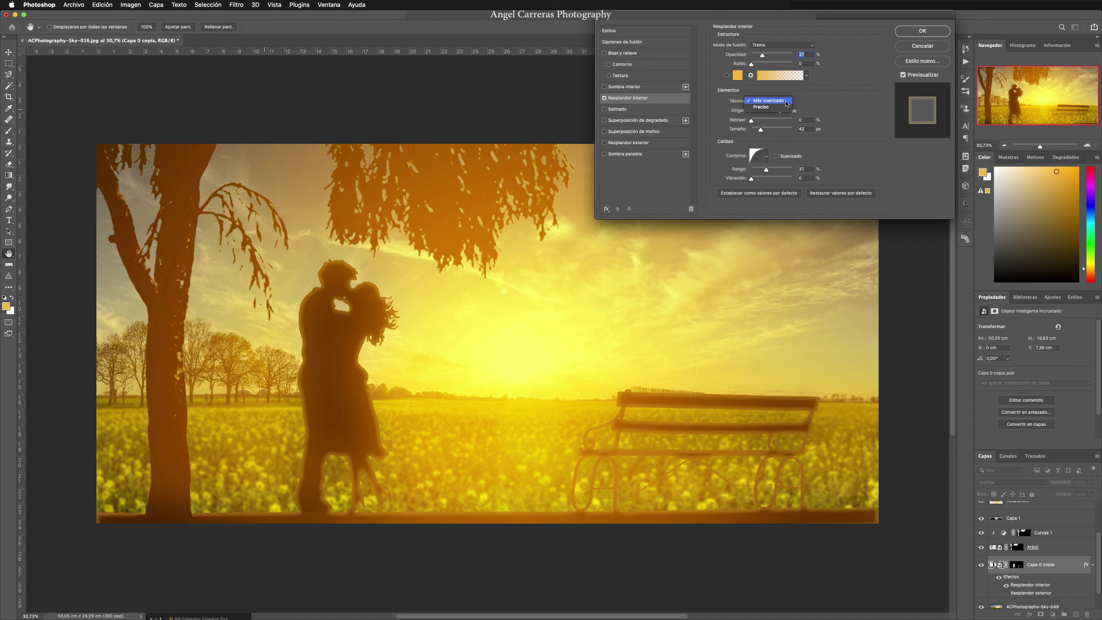
{"action": "left_click", "coordinate": [786, 101]}
{"action": "left_click_drag", "start_coordinate": [751, 121], "coordinate": [759, 132]}
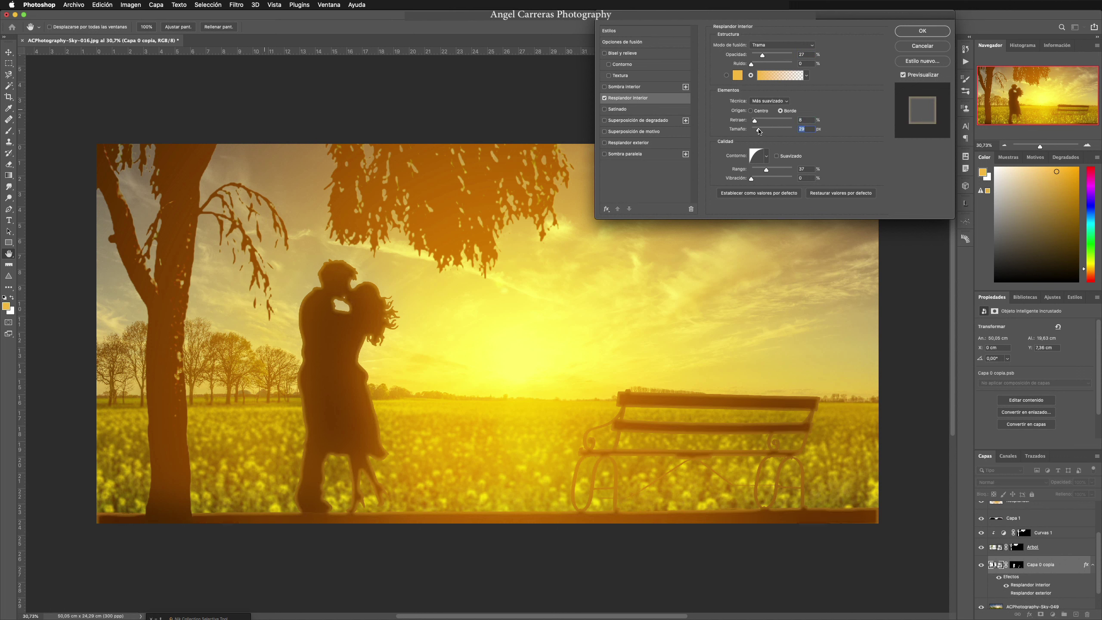
{"action": "left_click", "coordinate": [922, 32]}
{"action": "left_click", "coordinate": [922, 32]}
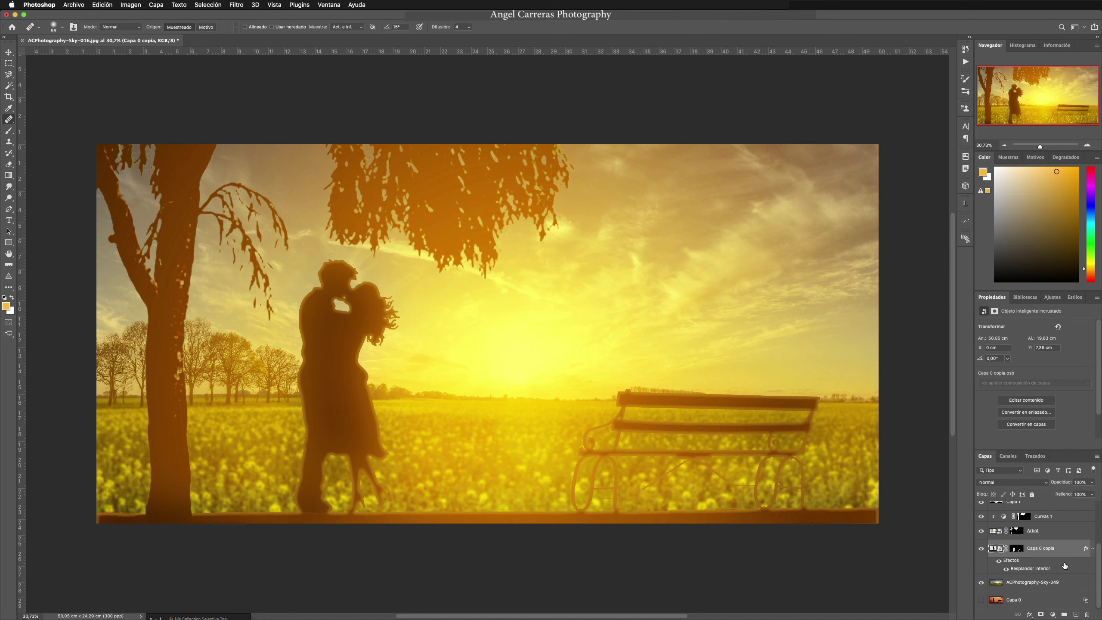
Convert the inner glow effect of Capa 0 copia into its own layer and select that glow layer
{"action": "right_click", "coordinate": [1064, 565]}
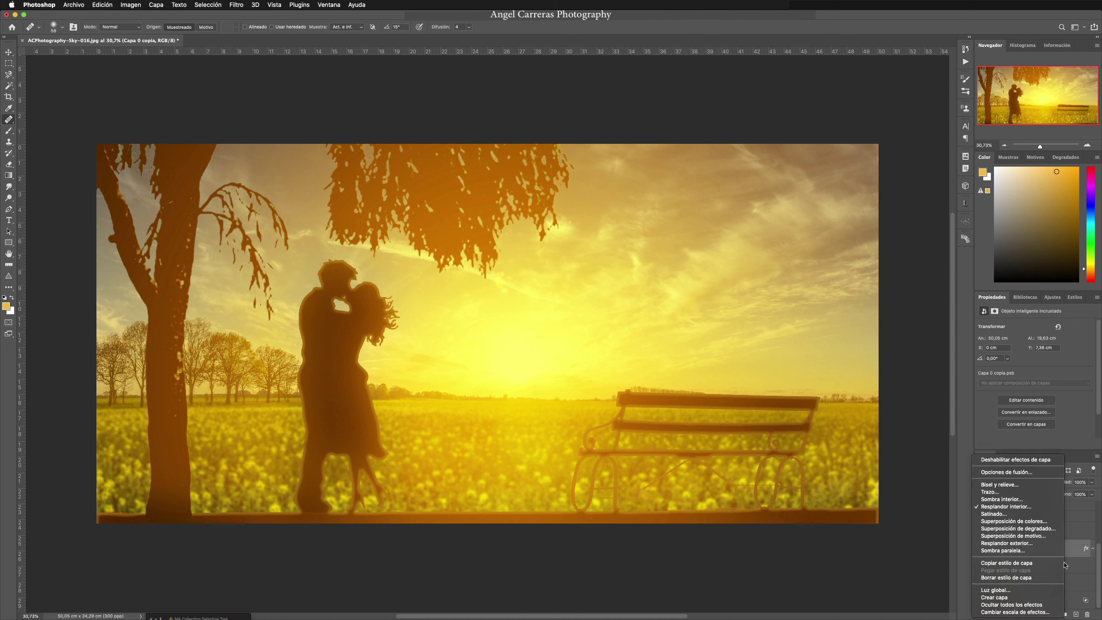
{"action": "left_click", "coordinate": [1050, 597]}
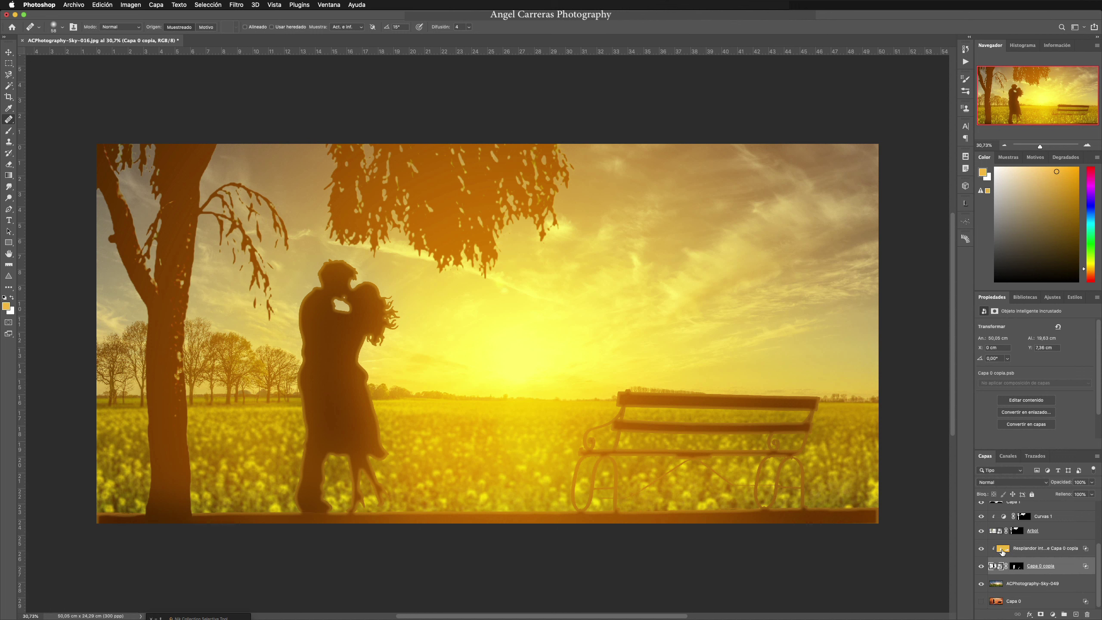
{"action": "left_click", "coordinate": [1002, 550]}
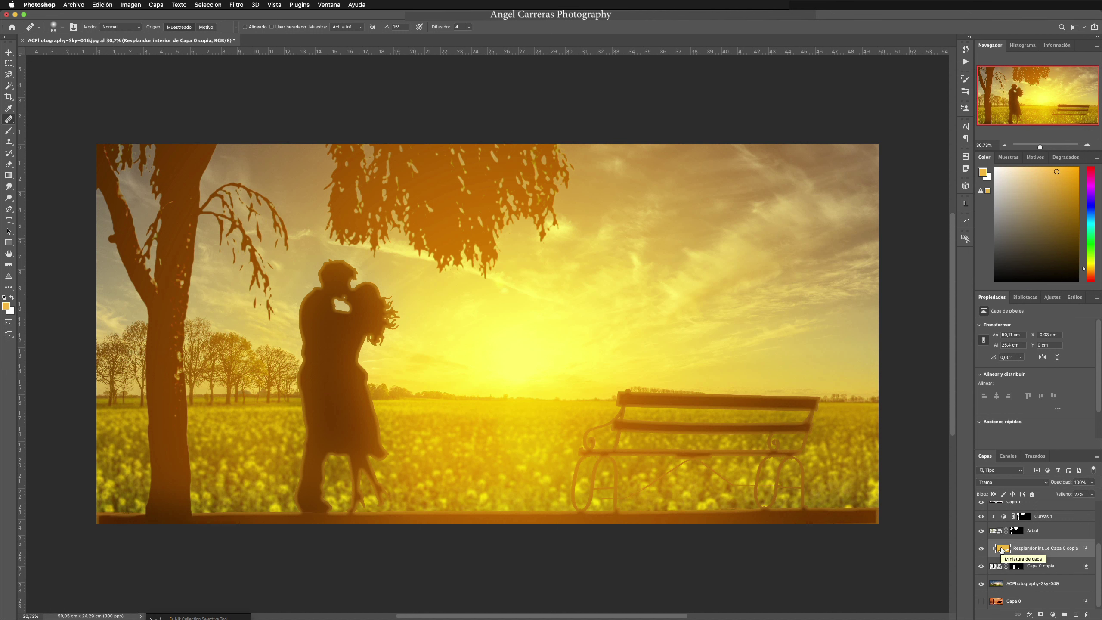
Apply Motion Blur to the couple and bench's glow layer with a 33° angle and a distance of 375 pixels
{"action": "left_click", "coordinate": [236, 7]}
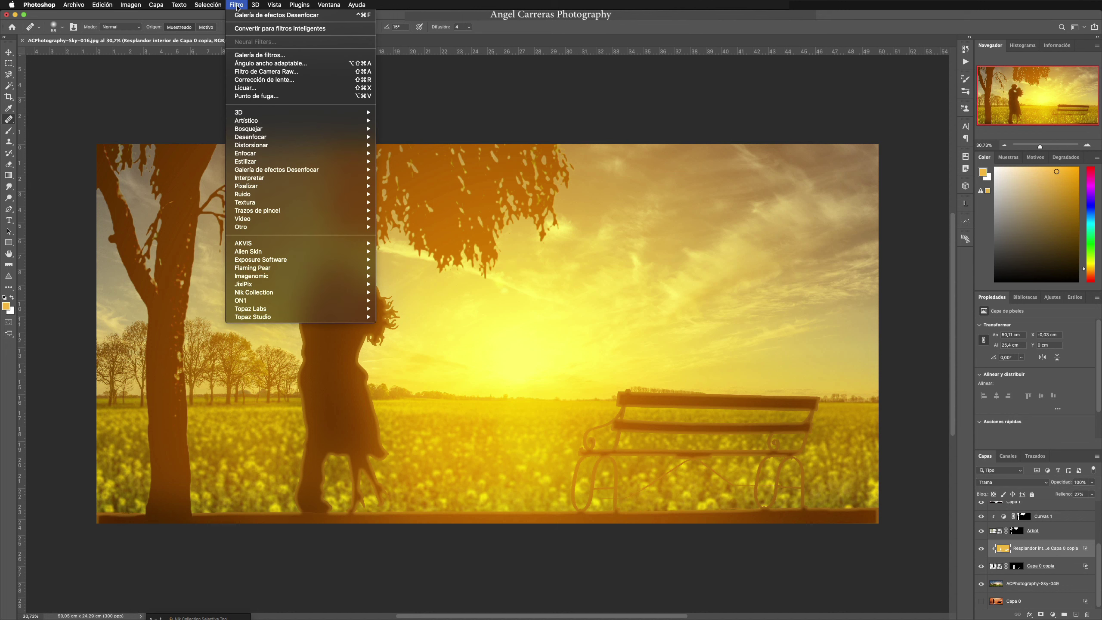
{"action": "mouse_move", "coordinate": [249, 139]}
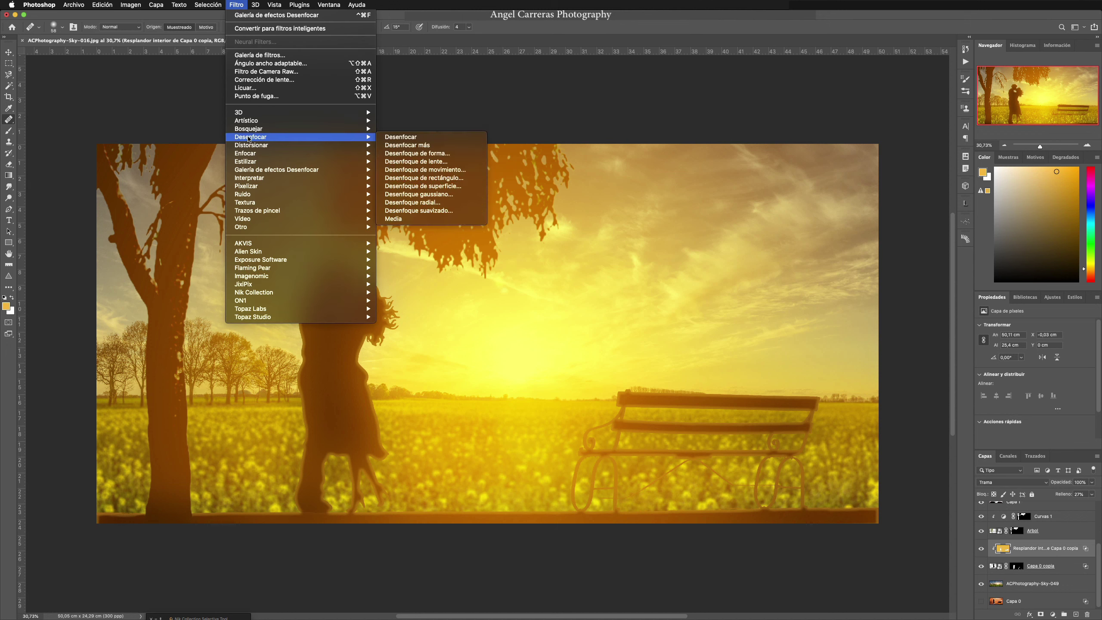
{"action": "left_click", "coordinate": [409, 169]}
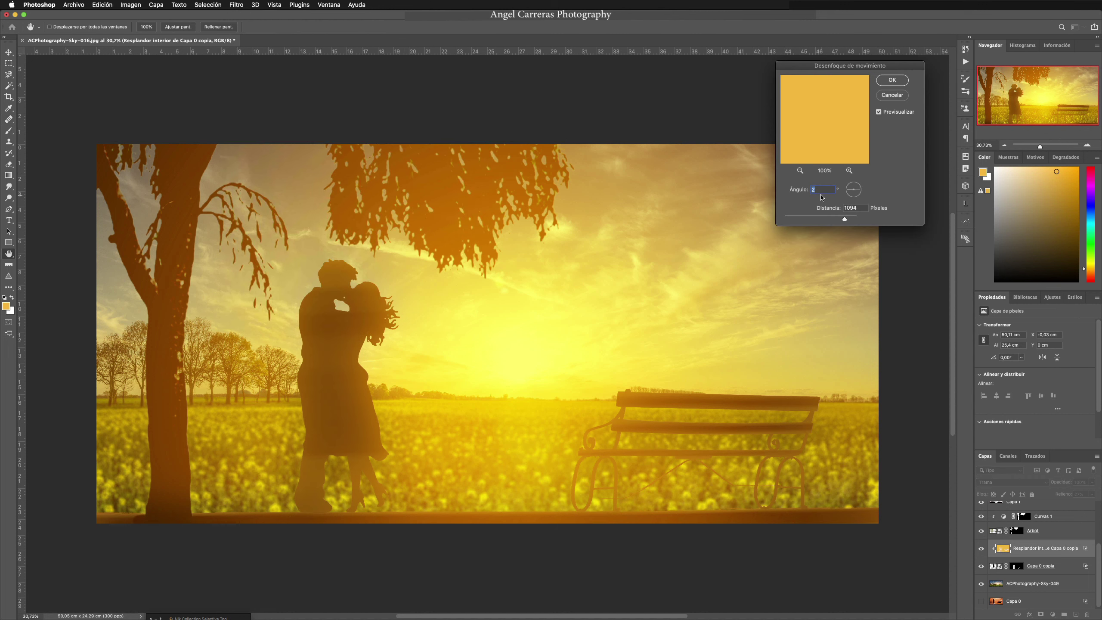
{"action": "left_click_drag", "start_coordinate": [844, 221], "coordinate": [816, 220]}
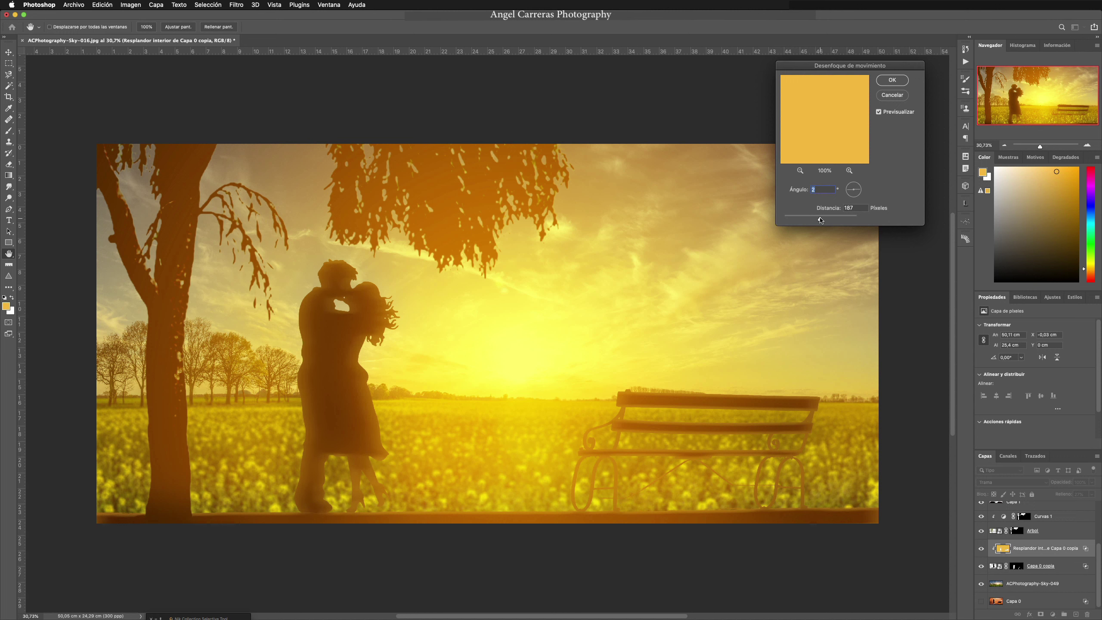
{"action": "key", "text": "Tab"}
{"action": "key", "text": "Tab"}
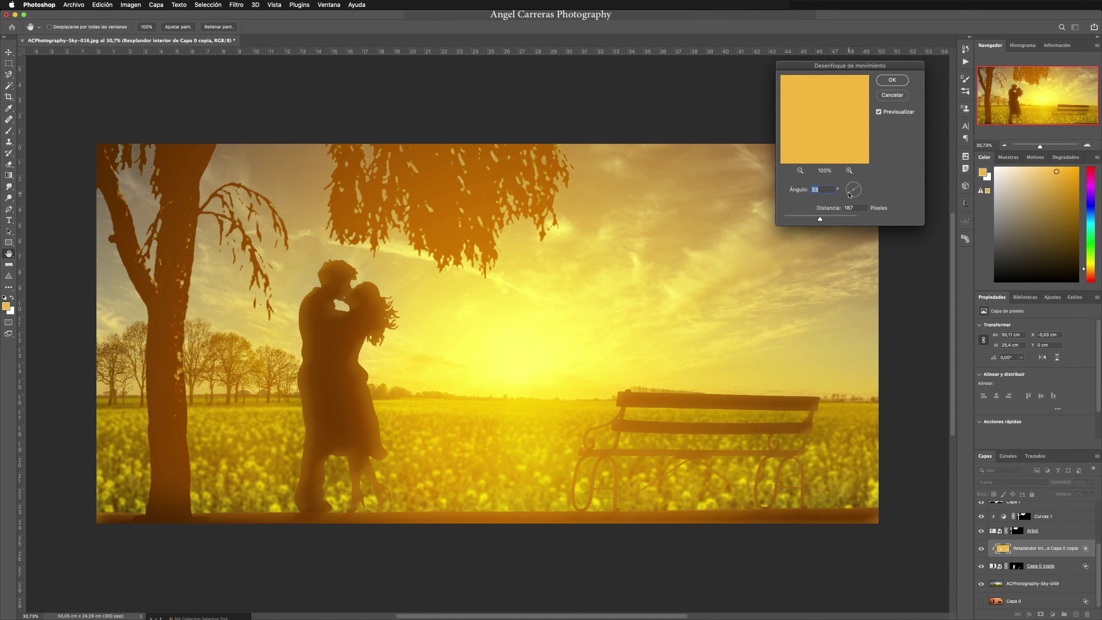
{"action": "left_click_drag", "start_coordinate": [819, 220], "coordinate": [835, 221]}
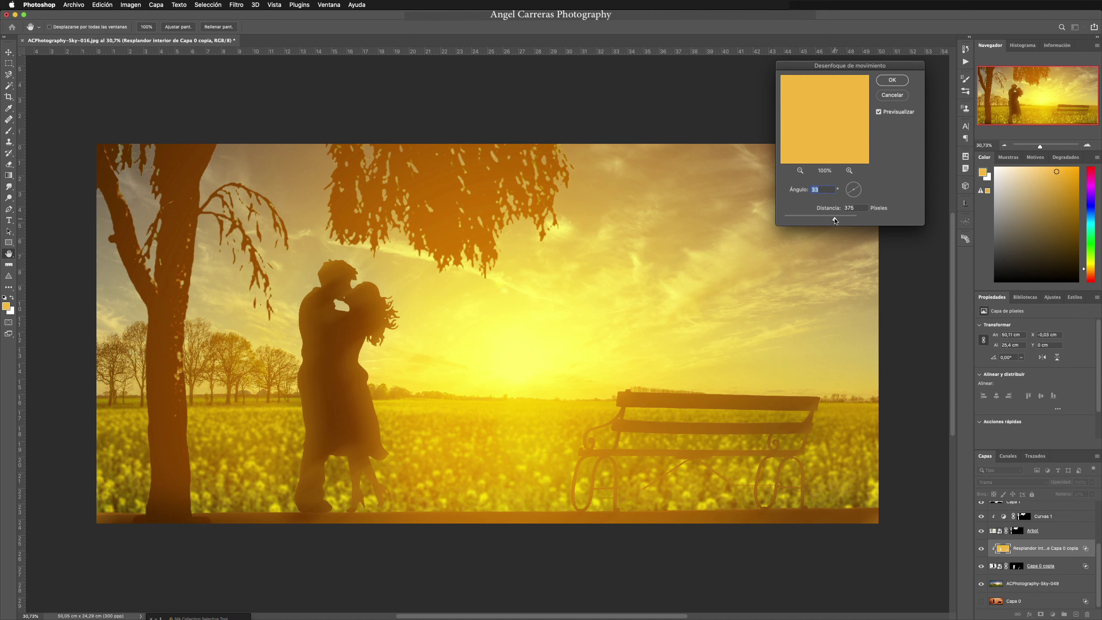
{"action": "key", "text": "Return"}
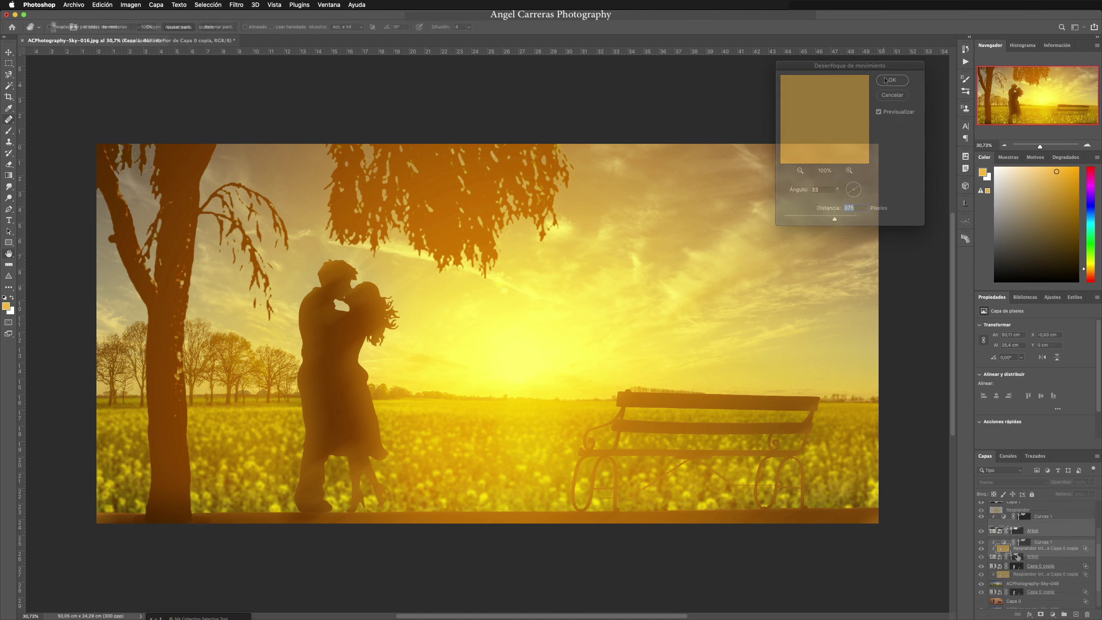
Add the same orange inner glow to the Arbol layer and convert the effect into its own layer
{"action": "double_click", "coordinate": [1058, 556]}
{"action": "left_click", "coordinate": [604, 98]}
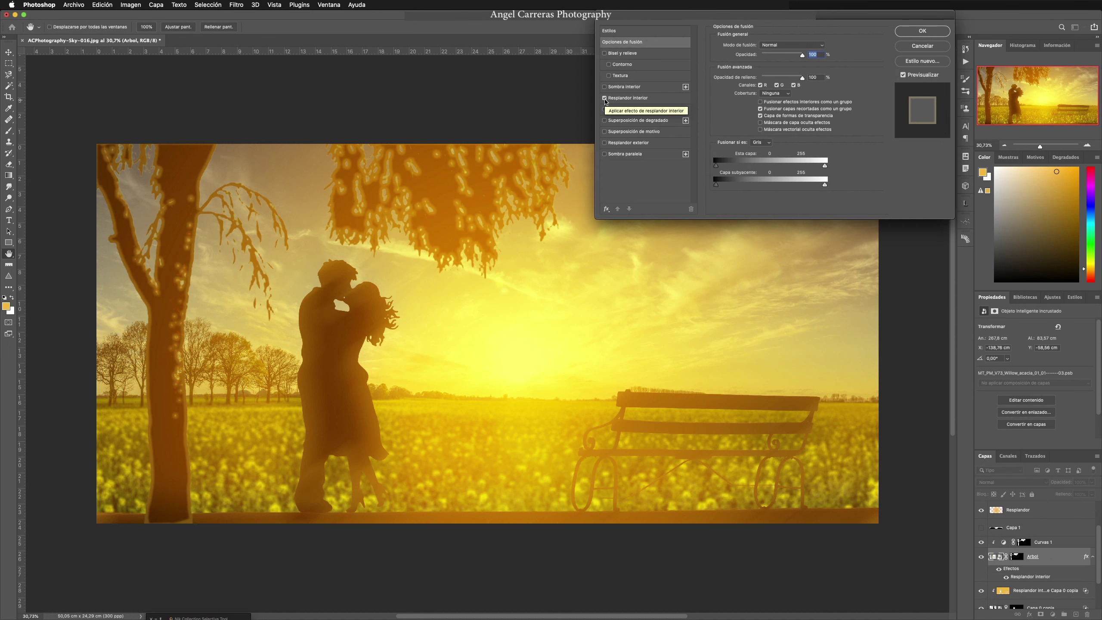
{"action": "left_click", "coordinate": [922, 32]}
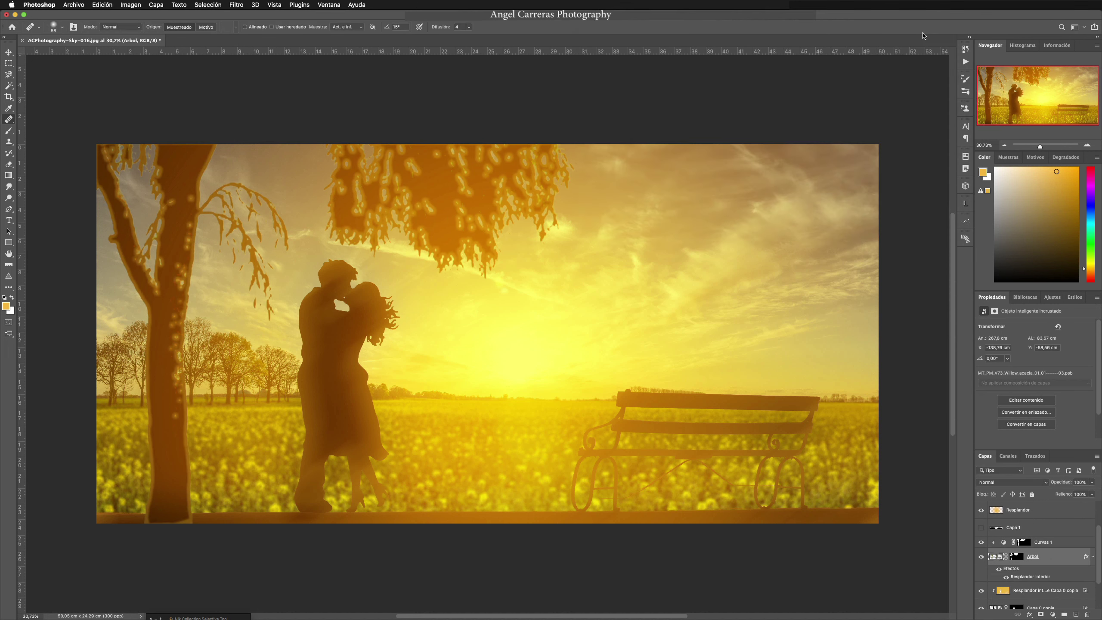
{"action": "right_click", "coordinate": [1057, 575]}
{"action": "left_click", "coordinate": [991, 598]}
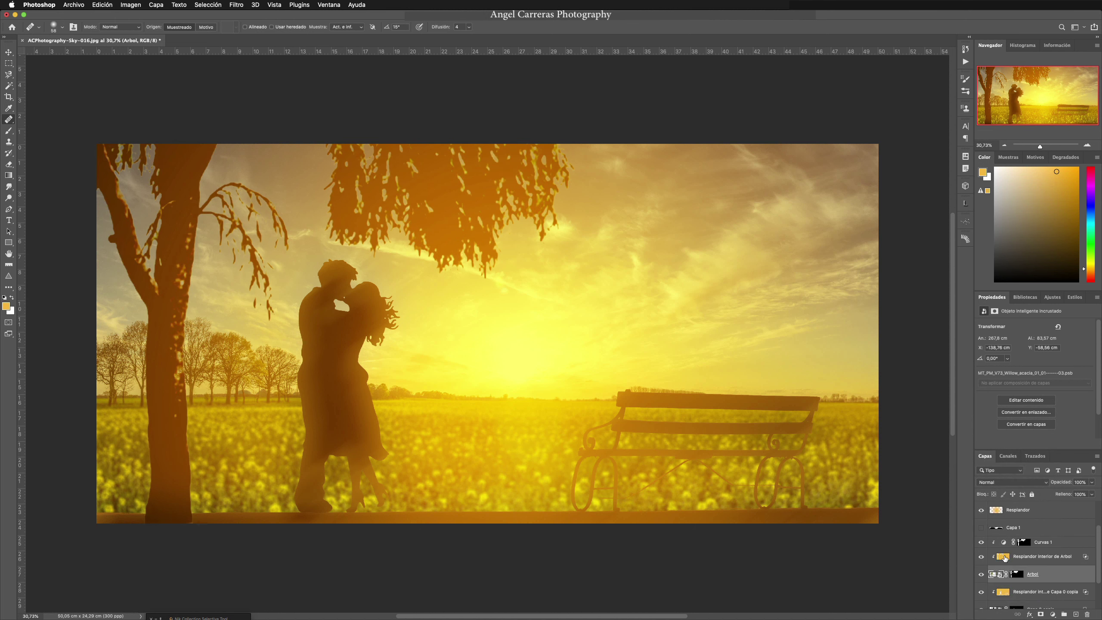
Apply Motion Blur to the tree's separated inner glow layer
{"action": "left_click", "coordinate": [236, 4]}
{"action": "mouse_move", "coordinate": [256, 146]}
{"action": "left_click", "coordinate": [416, 173]}
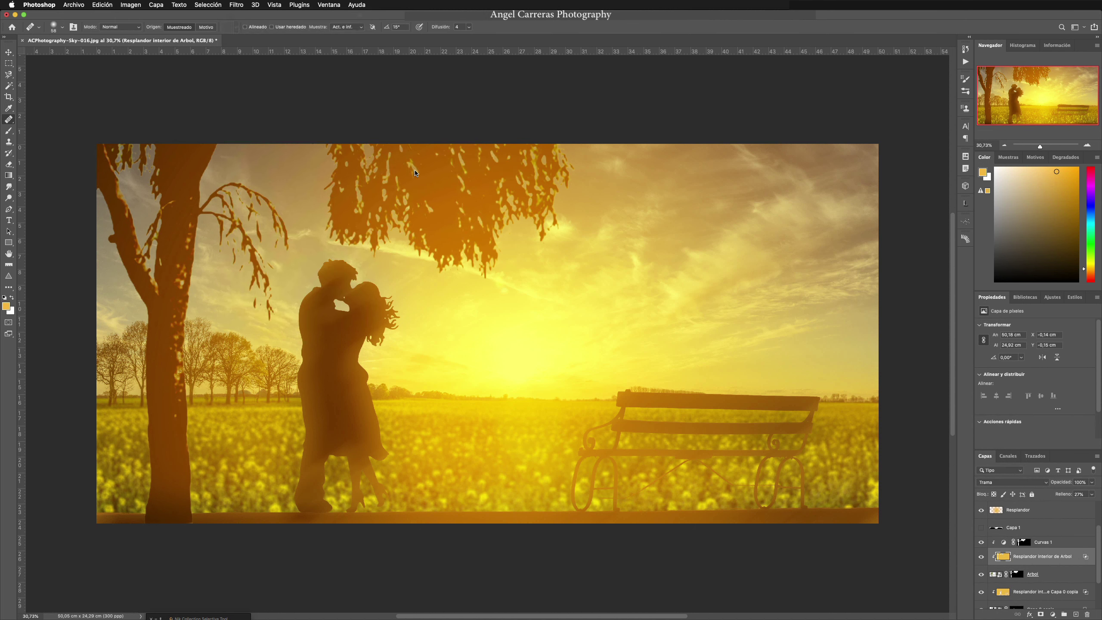
{"action": "left_click", "coordinate": [892, 81]}
Open the Arbol smart object's contents for editing
{"action": "scroll", "coordinate": [1044, 558], "scroll_direction": "down", "scroll_amount": 3}
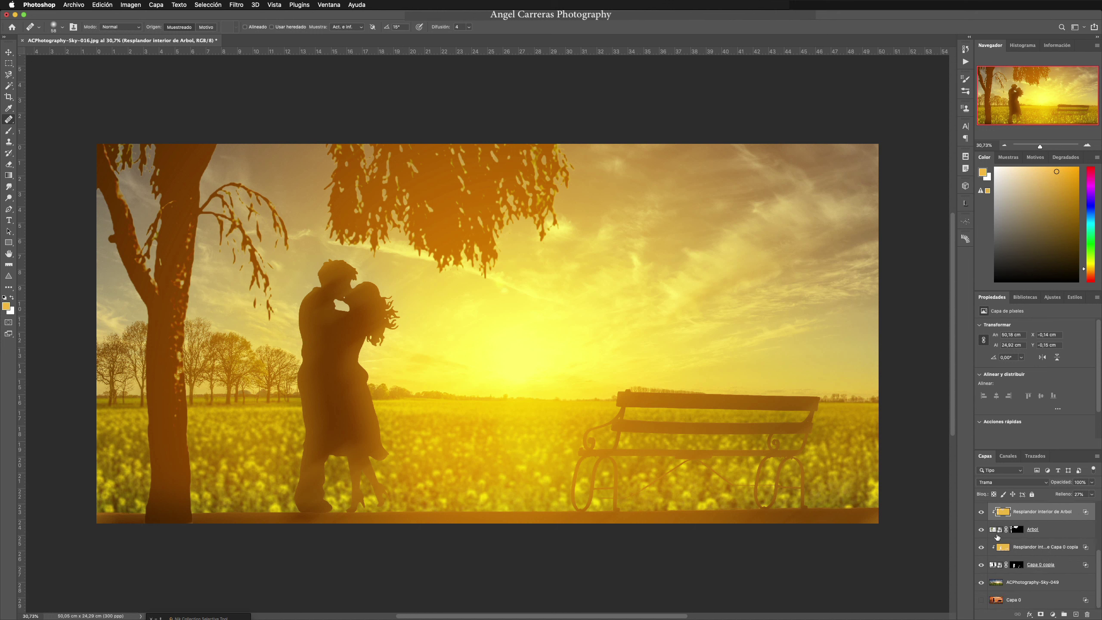
{"action": "left_click", "coordinate": [993, 530]}
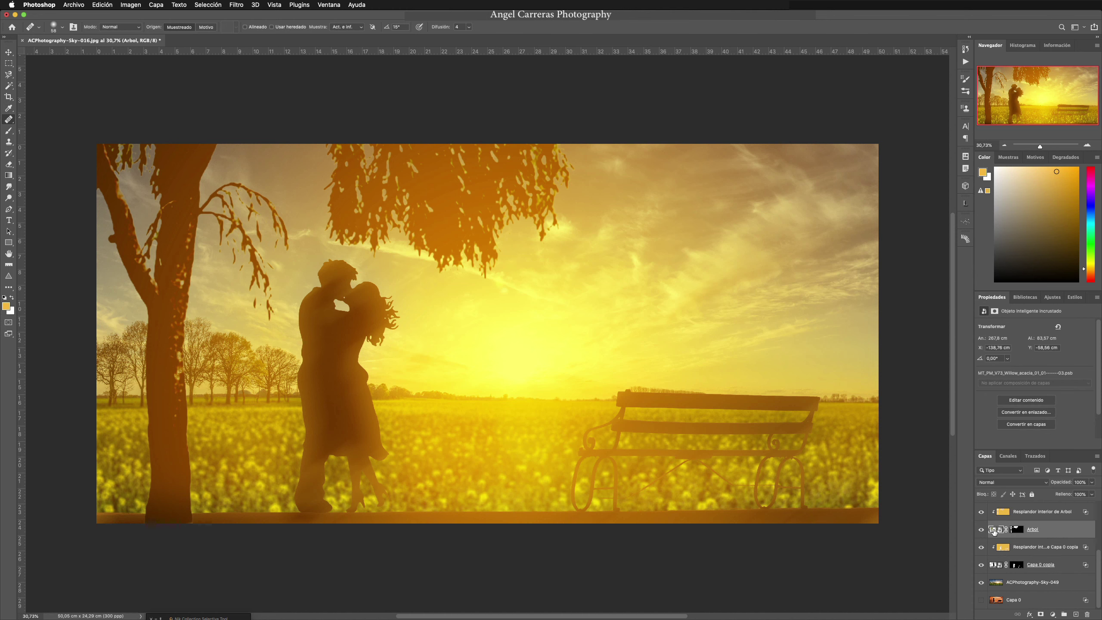
{"action": "double_click", "coordinate": [993, 530]}
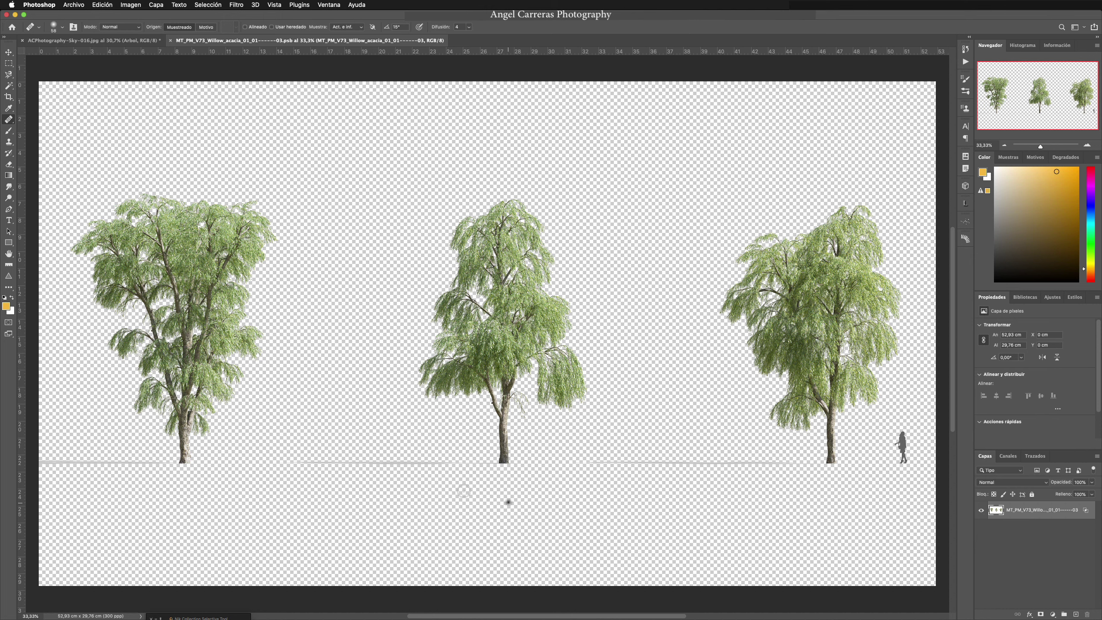
Clone bark over the transparent gaps in the middle willow's trunk, from the fork downwards, with the Clone Stamp
{"action": "key", "text": "z"}
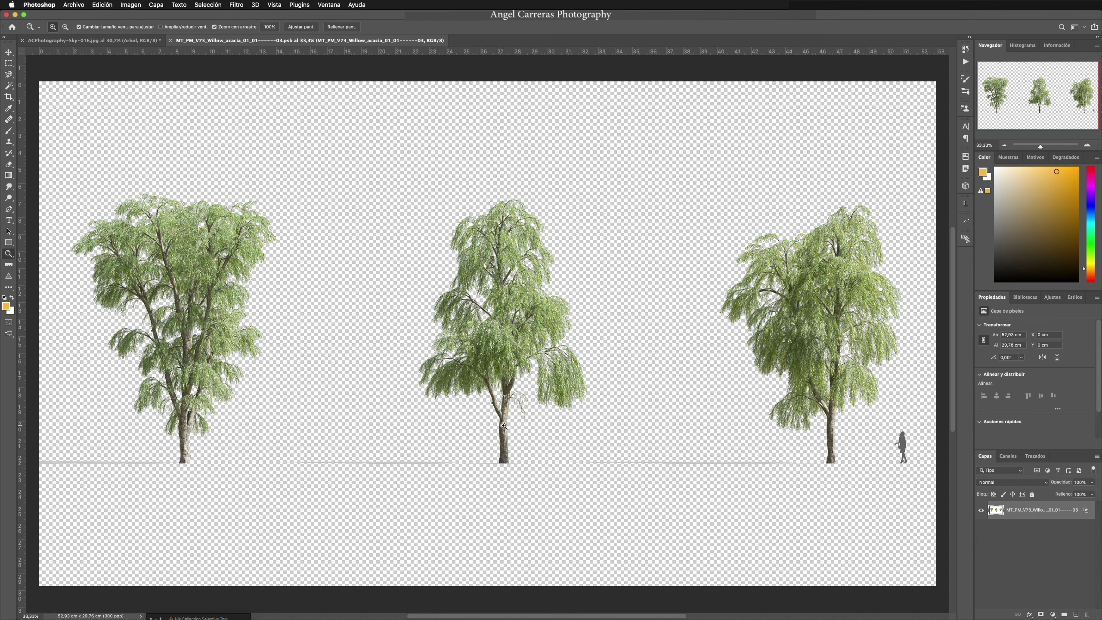
{"action": "left_click_drag", "start_coordinate": [501, 427], "coordinate": [569, 429]}
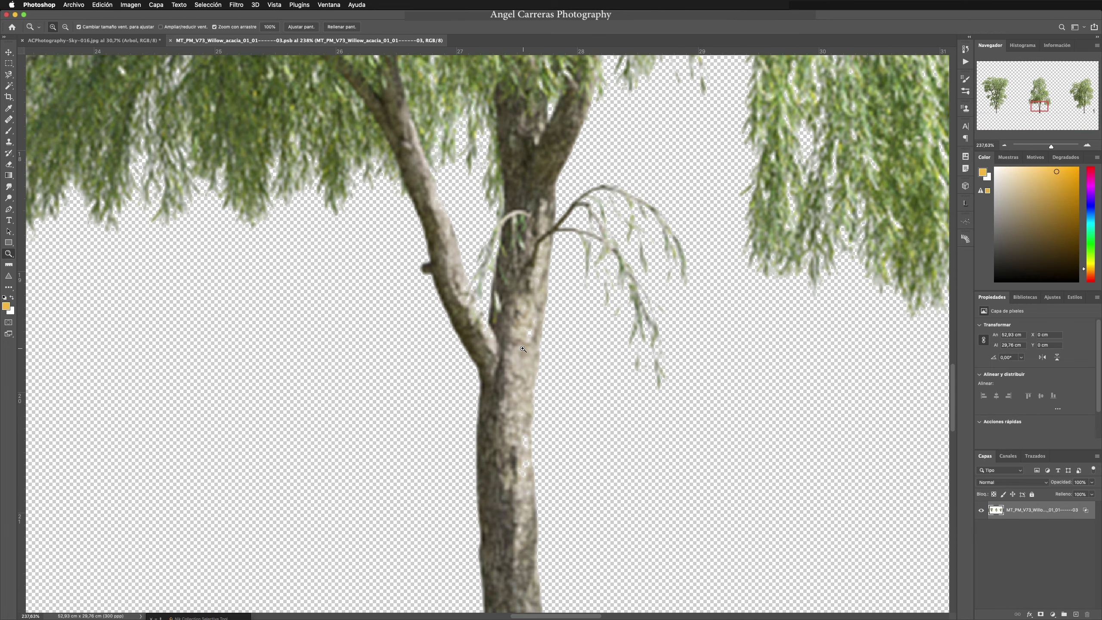
{"action": "key", "text": "s"}
{"action": "left_click_drag", "start_coordinate": [523, 348], "coordinate": [433, 350]}
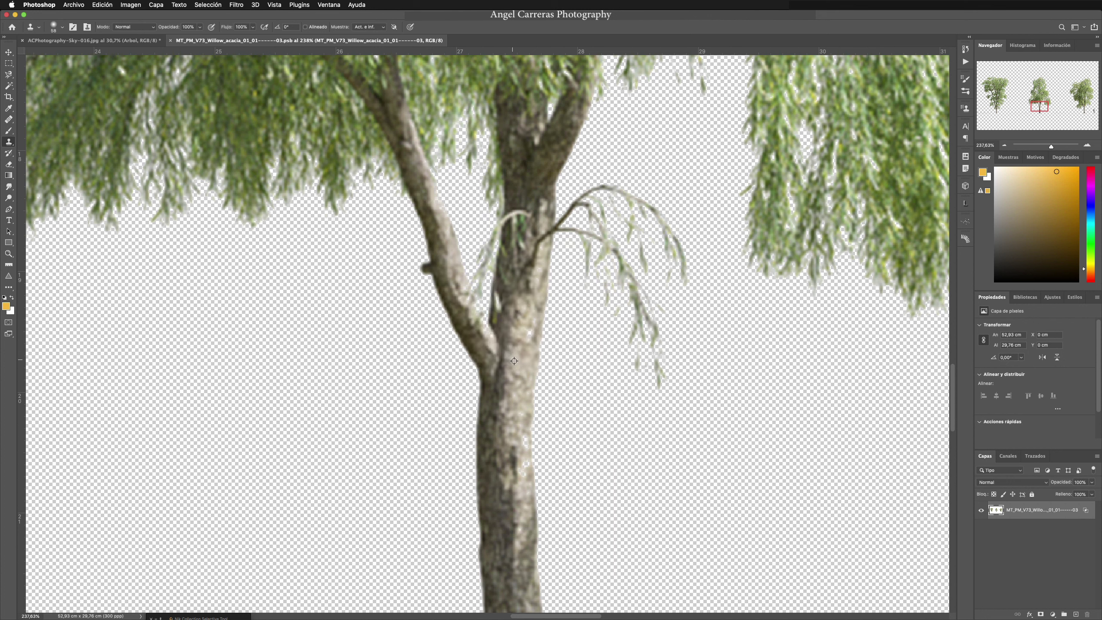
{"action": "mouse_move", "coordinate": [518, 365]}
{"action": "left_mouse_down"}
{"action": "mouse_move", "coordinate": [526, 313]}
{"action": "mouse_move", "coordinate": [524, 343]}
{"action": "mouse_move", "coordinate": [493, 336]}
{"action": "mouse_move", "coordinate": [500, 363]}
{"action": "left_mouse_up"}
{"action": "left_click", "coordinate": [520, 374], "text": "alt"}
{"action": "mouse_move", "coordinate": [515, 430]}
{"action": "left_mouse_down"}
{"action": "mouse_move", "coordinate": [519, 566]}
{"action": "mouse_move", "coordinate": [516, 521]}
{"action": "mouse_move", "coordinate": [525, 552]}
{"action": "mouse_move", "coordinate": [507, 549]}
{"action": "mouse_move", "coordinate": [512, 521]}
{"action": "mouse_move", "coordinate": [538, 600]}
{"action": "left_mouse_up"}
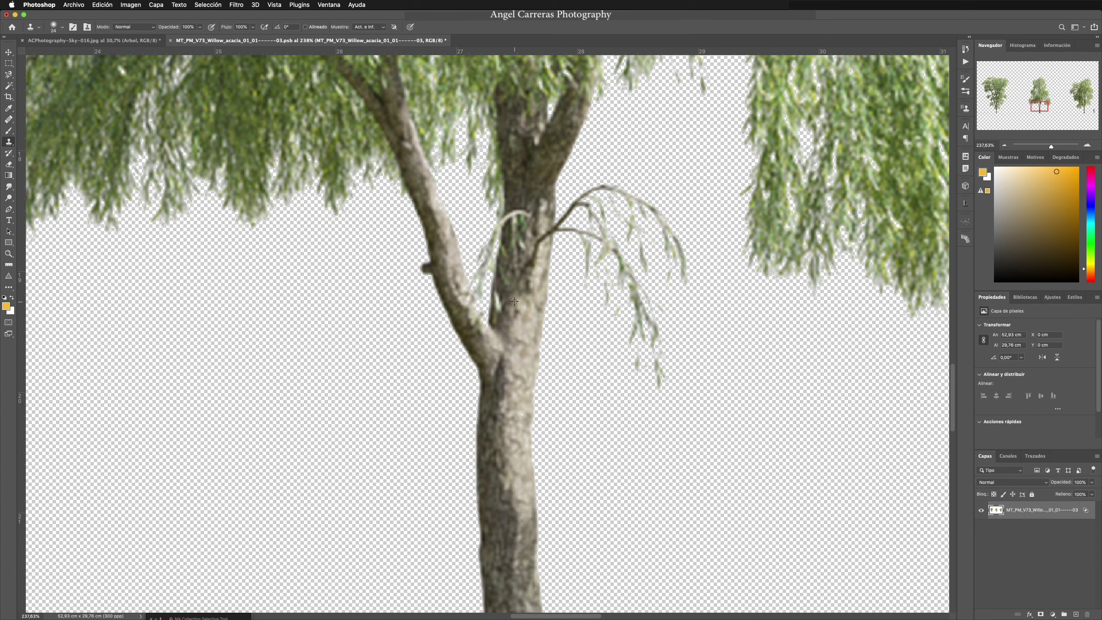
Clone bark over the remaining gaps just above the trunk's fork, and close the willow smart object with its changes saved
{"action": "mouse_move", "coordinate": [514, 301]}
{"action": "left_mouse_down"}
{"action": "mouse_move", "coordinate": [507, 289]}
{"action": "mouse_move", "coordinate": [498, 316]}
{"action": "mouse_move", "coordinate": [500, 291]}
{"action": "left_mouse_up"}
{"action": "left_click_drag", "start_coordinate": [523, 355], "coordinate": [525, 213]}
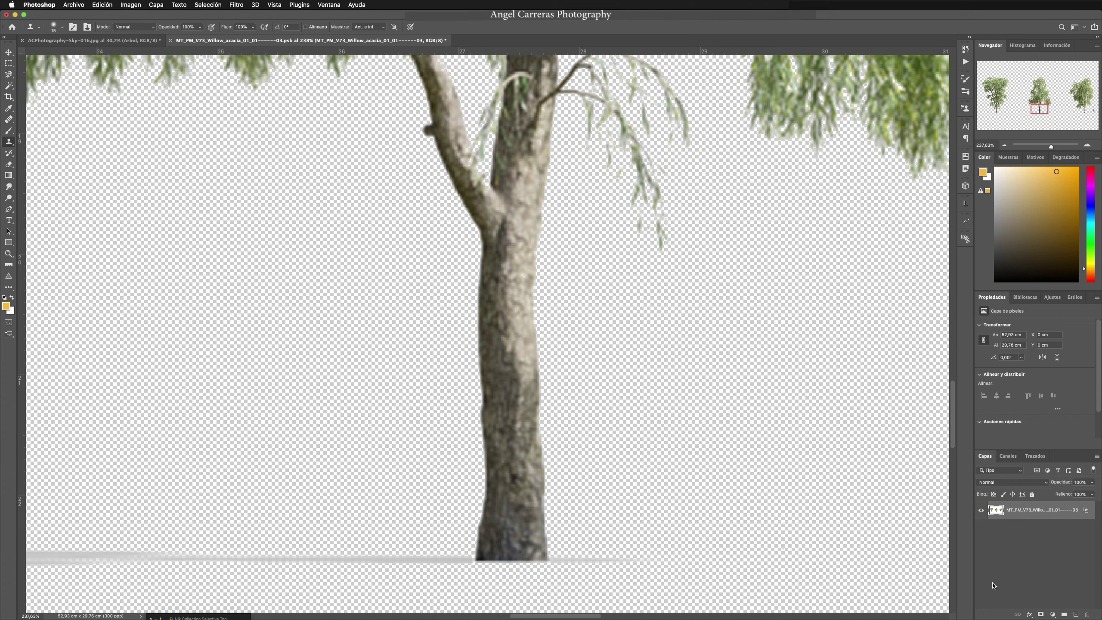
{"action": "left_click", "coordinate": [171, 40]}
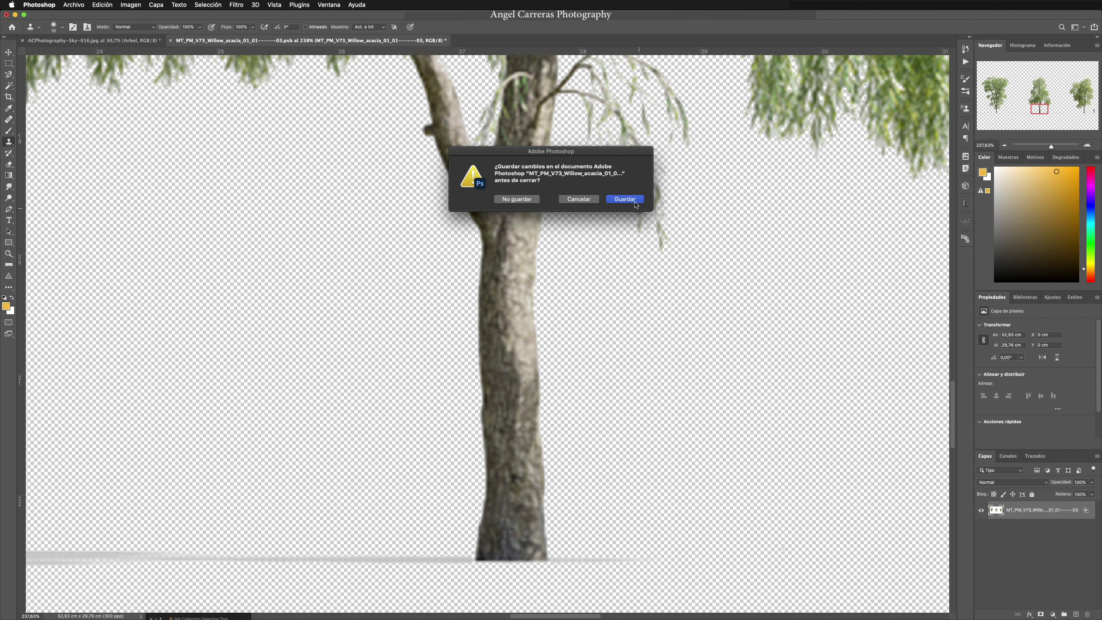
{"action": "left_click", "coordinate": [624, 199]}
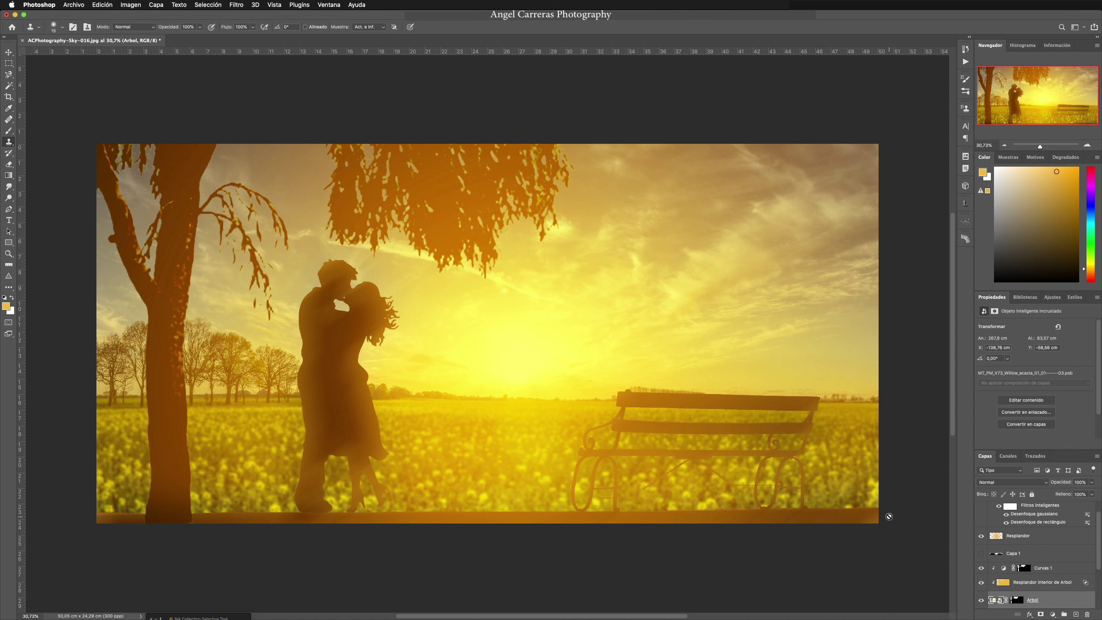
Add the signature logo with the recorded Firma de Fotos action, and create an empty layer directly above the Curvas 1 adjustment
{"action": "left_click_drag", "start_coordinate": [1100, 517], "coordinate": [1099, 507]}
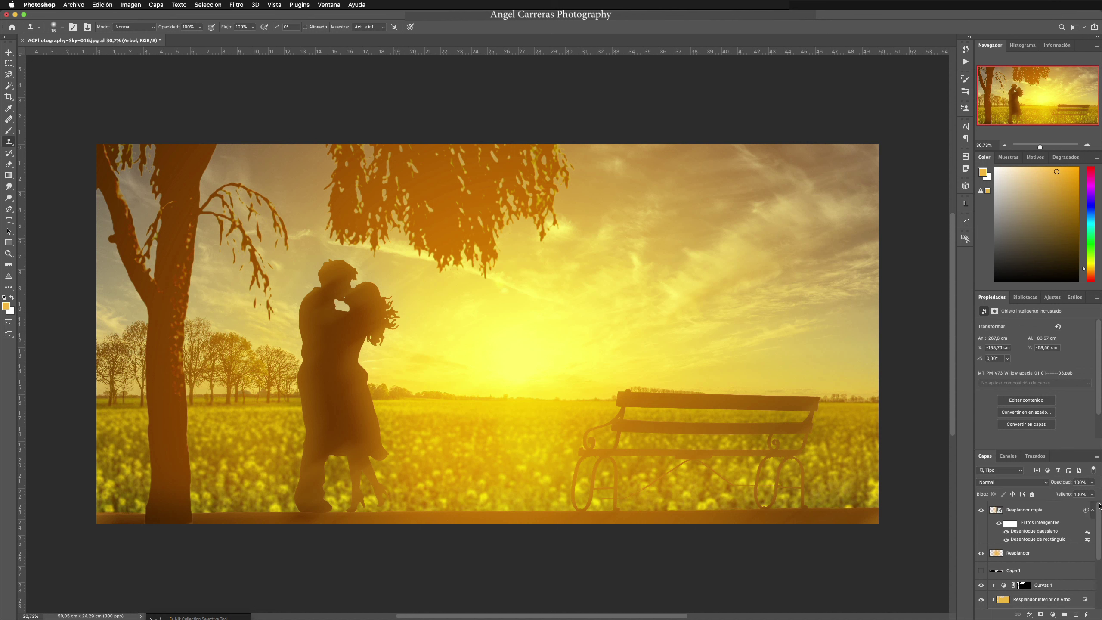
{"action": "left_click", "coordinate": [1060, 511]}
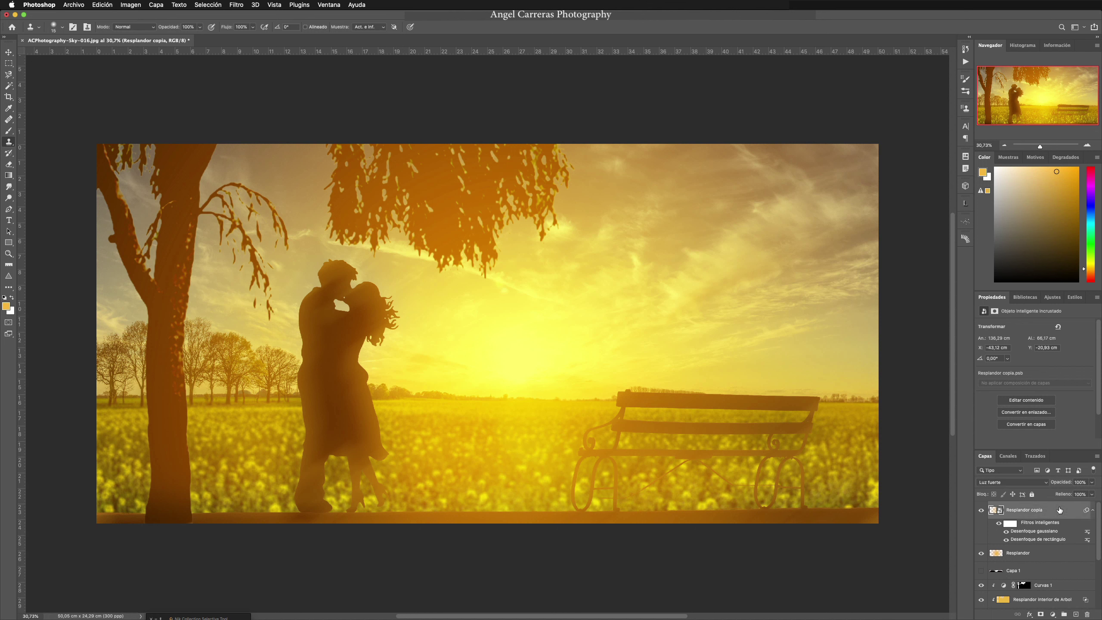
{"action": "left_click", "coordinate": [1073, 586]}
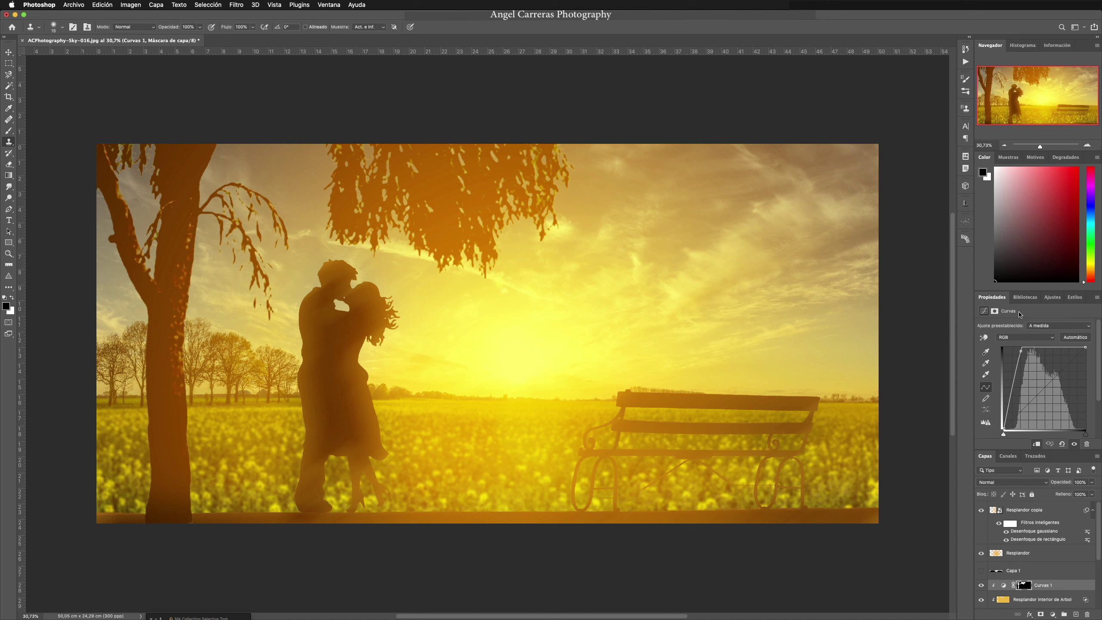
{"action": "left_click", "coordinate": [965, 61]}
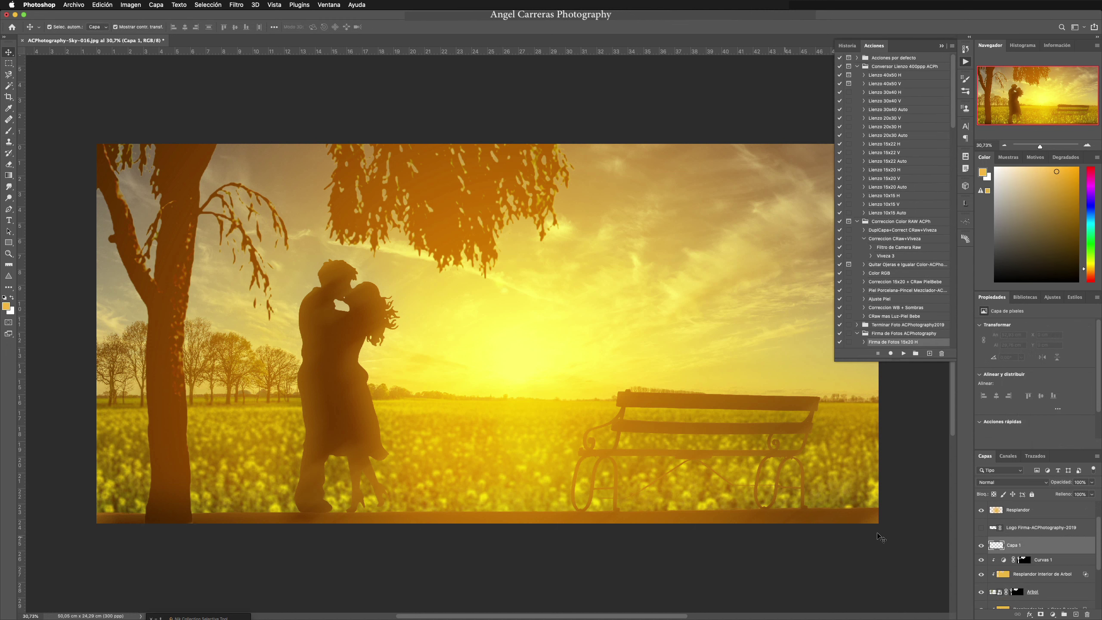
{"action": "key", "text": "super+z"}
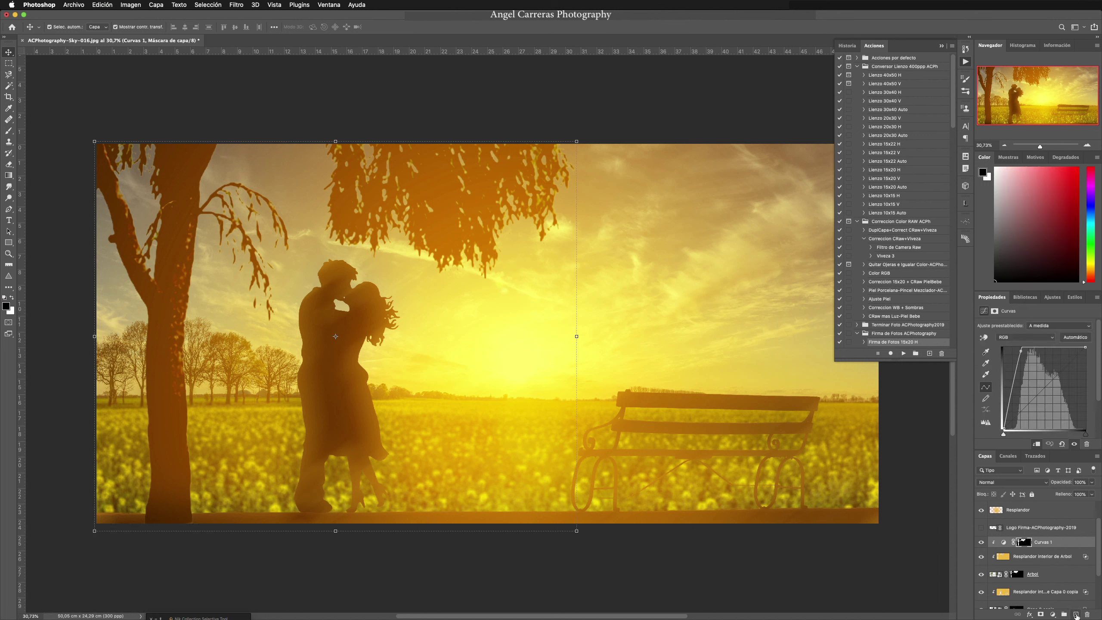
{"action": "key", "text": "super+shift+z"}
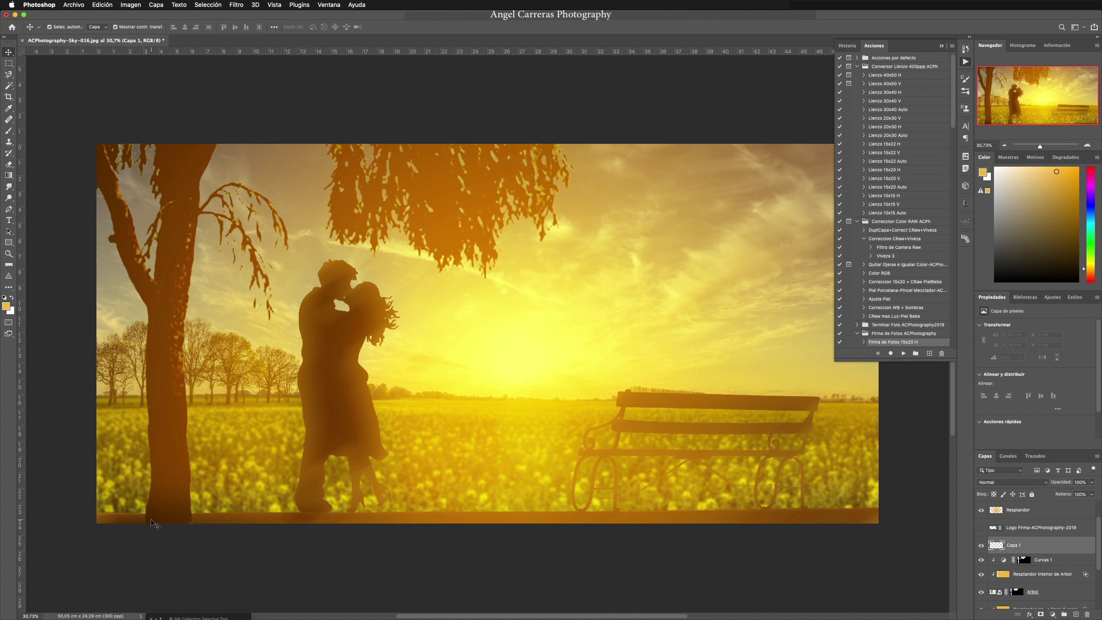
Retouch the ledge on both sides of the tree trunk's base on the new layer with the Healing Brush
{"action": "key", "text": "z"}
{"action": "left_click_drag", "start_coordinate": [104, 515], "coordinate": [131, 515]}
{"action": "key", "text": "v"}
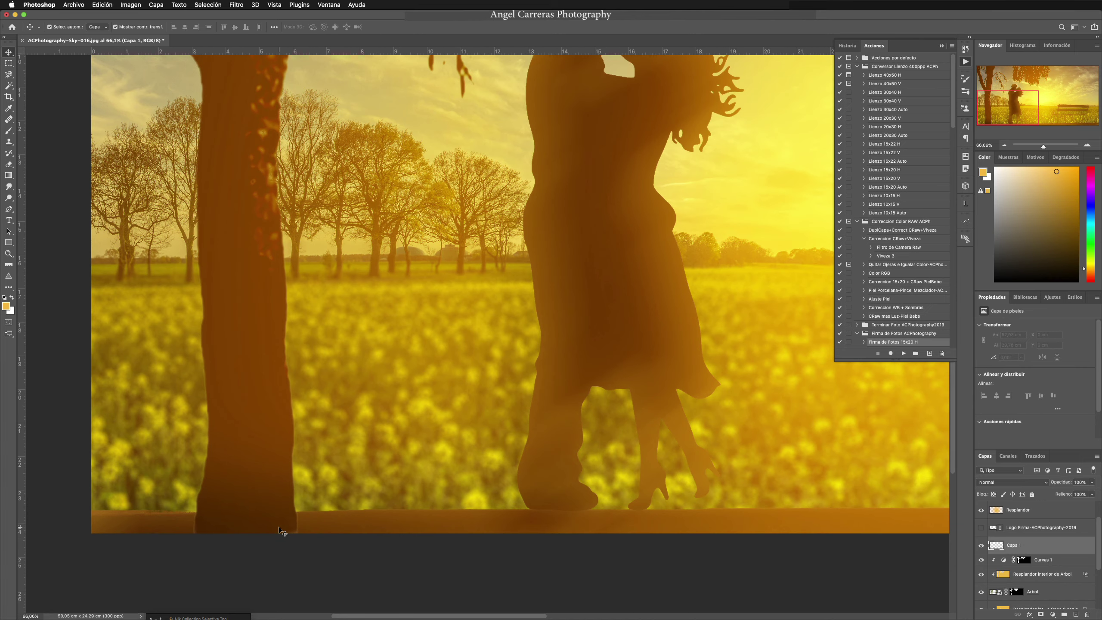
{"action": "key", "text": "j"}
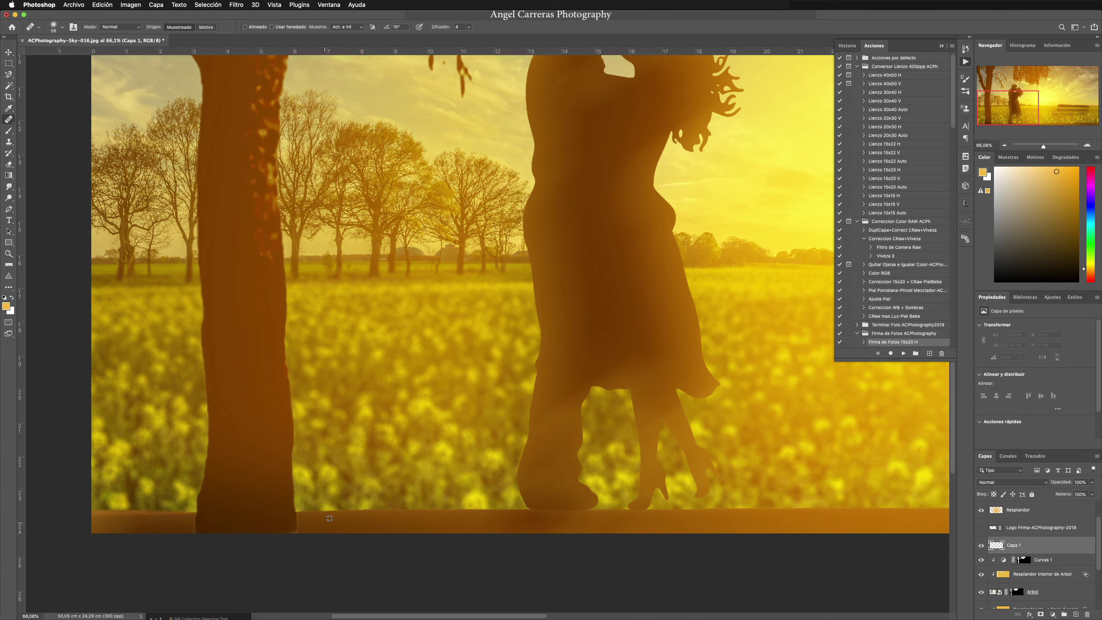
{"action": "mouse_move", "coordinate": [337, 522]}
{"action": "left_mouse_down", "text": "ctrl+alt"}
{"action": "mouse_move", "coordinate": [283, 526]}
{"action": "mouse_move", "coordinate": [356, 524]}
{"action": "left_mouse_up", "text": "ctrl+alt"}
{"action": "left_click", "coordinate": [339, 524], "text": "alt"}
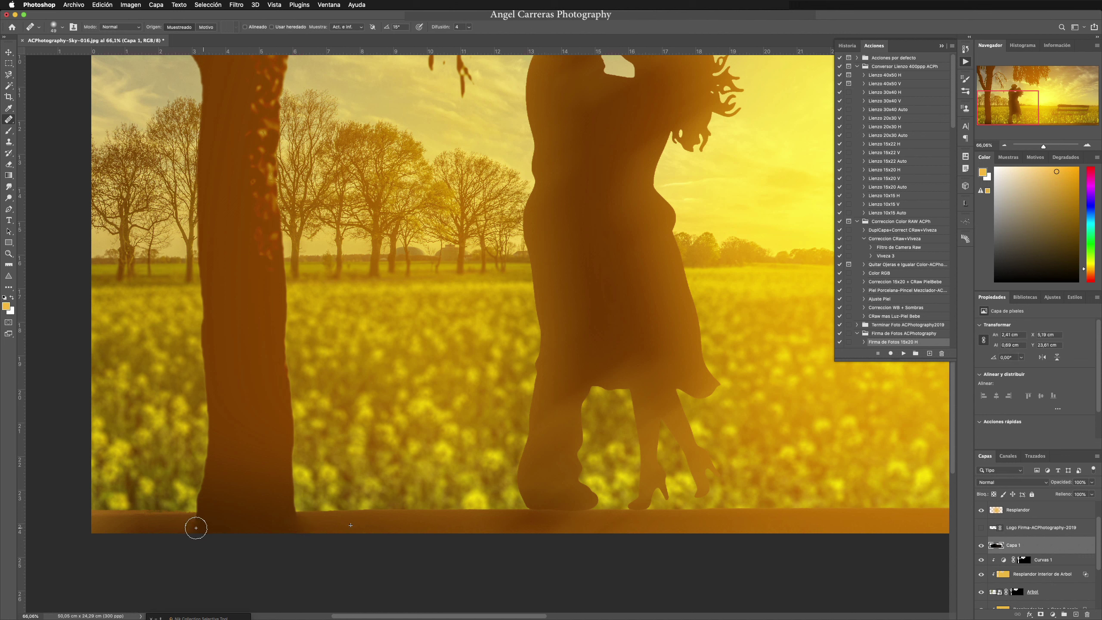
{"action": "mouse_move", "coordinate": [191, 522]}
{"action": "left_mouse_down"}
{"action": "mouse_move", "coordinate": [288, 530]}
{"action": "mouse_move", "coordinate": [217, 507]}
{"action": "mouse_move", "coordinate": [201, 521]}
{"action": "mouse_move", "coordinate": [272, 494]}
{"action": "mouse_move", "coordinate": [196, 512]}
{"action": "left_mouse_up"}
{"action": "mouse_move", "coordinate": [315, 500]}
{"action": "left_mouse_down"}
{"action": "mouse_move", "coordinate": [313, 524]}
{"action": "mouse_move", "coordinate": [259, 525]}
{"action": "mouse_move", "coordinate": [318, 525]}
{"action": "left_mouse_up"}
Heal the ledge between the couple's feet and the tree trunk using a clean sample from the ledge near the couple
{"action": "left_click", "coordinate": [467, 516], "text": "alt"}
{"action": "mouse_move", "coordinate": [429, 519]}
{"action": "left_mouse_down"}
{"action": "mouse_move", "coordinate": [259, 521]}
{"action": "mouse_move", "coordinate": [320, 522]}
{"action": "mouse_move", "coordinate": [284, 517]}
{"action": "mouse_move", "coordinate": [267, 496]}
{"action": "left_mouse_up"}
{"action": "key", "text": "z"}
{"action": "left_click", "coordinate": [587, 515], "text": "alt"}
{"action": "left_click", "coordinate": [588, 516], "text": "alt"}
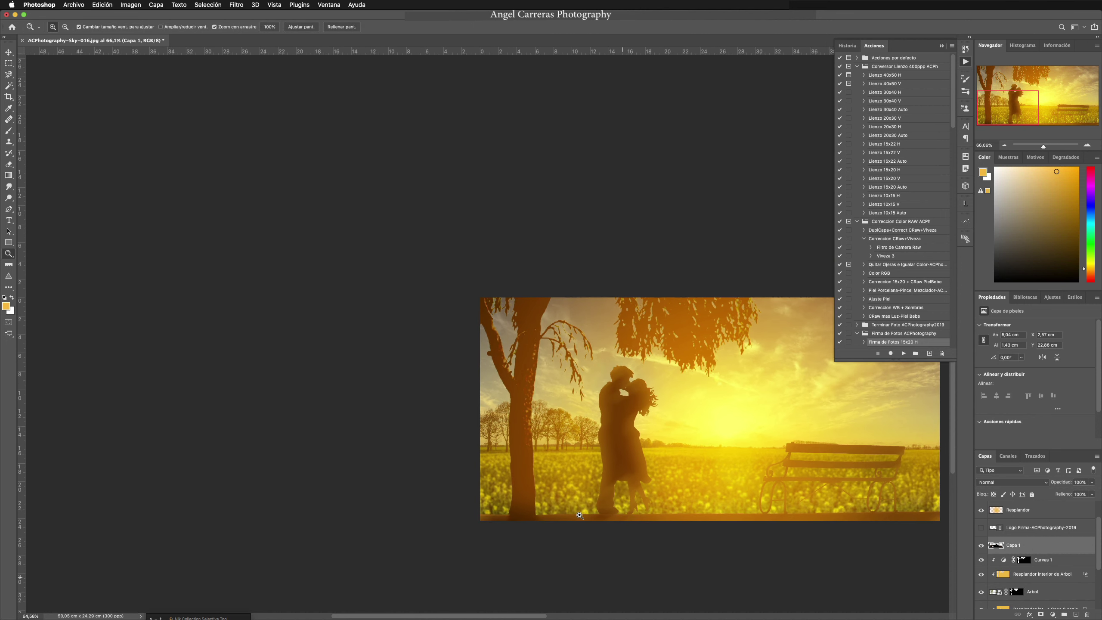
{"action": "key", "text": "j"}
{"action": "mouse_move", "coordinate": [652, 490]}
{"action": "left_mouse_down"}
{"action": "mouse_move", "coordinate": [440, 430]}
{"action": "mouse_move", "coordinate": [415, 399]}
{"action": "left_mouse_up"}
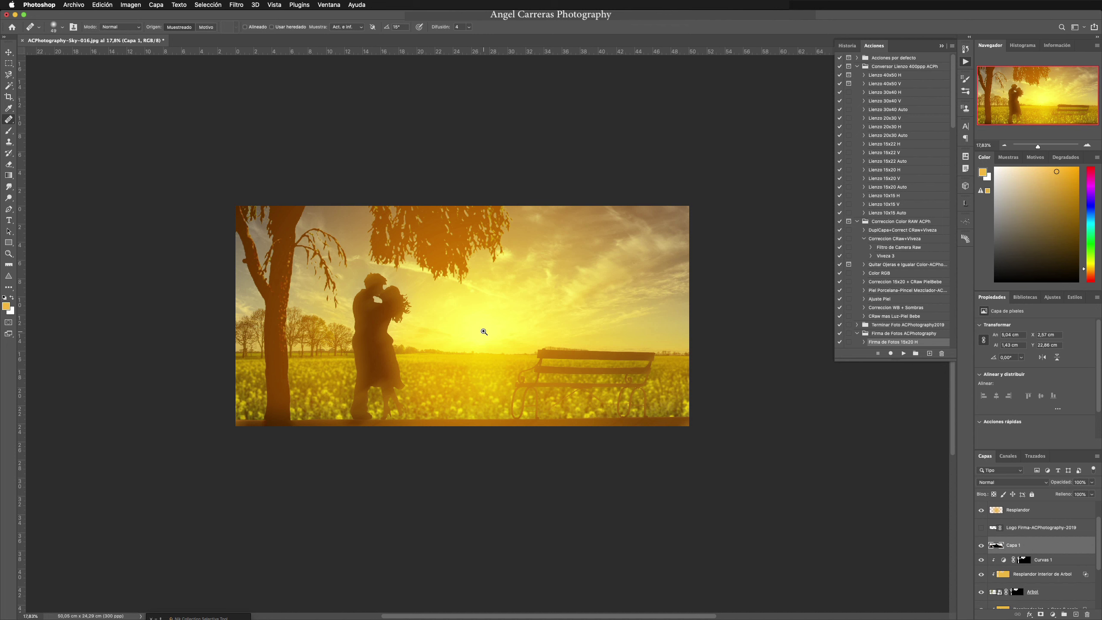
{"action": "key", "text": "z"}
{"action": "left_click_drag", "start_coordinate": [485, 332], "coordinate": [496, 331]}
{"action": "key", "text": "j"}
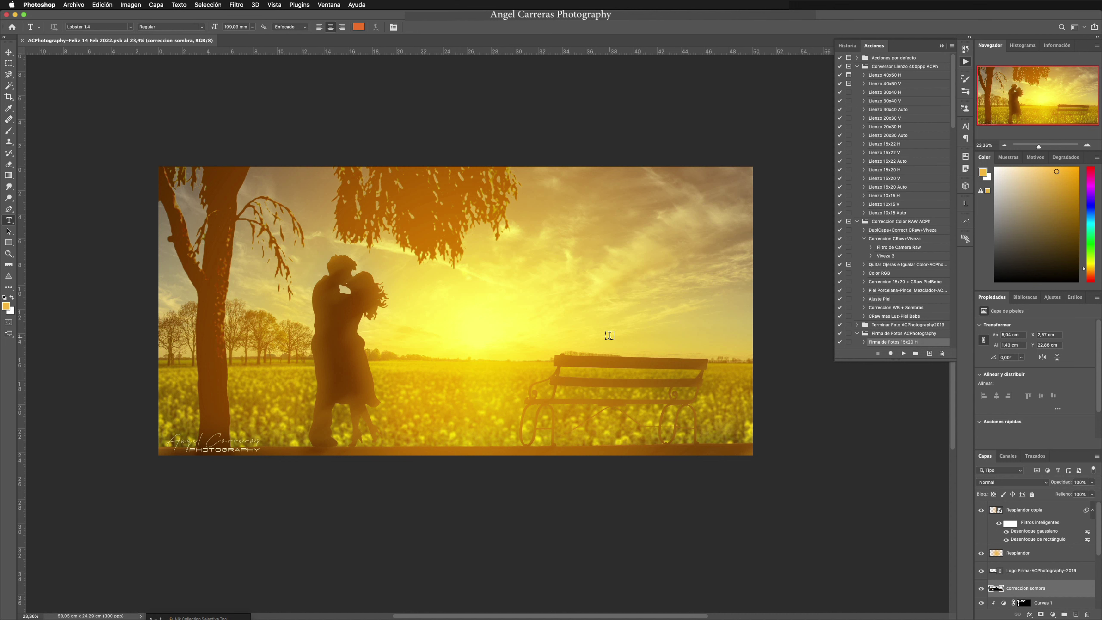
Start a centred text line in the sky above the bench at 28 mm size, reading "Feliz Día de los Enamo"
{"action": "left_click", "coordinate": [586, 305]}
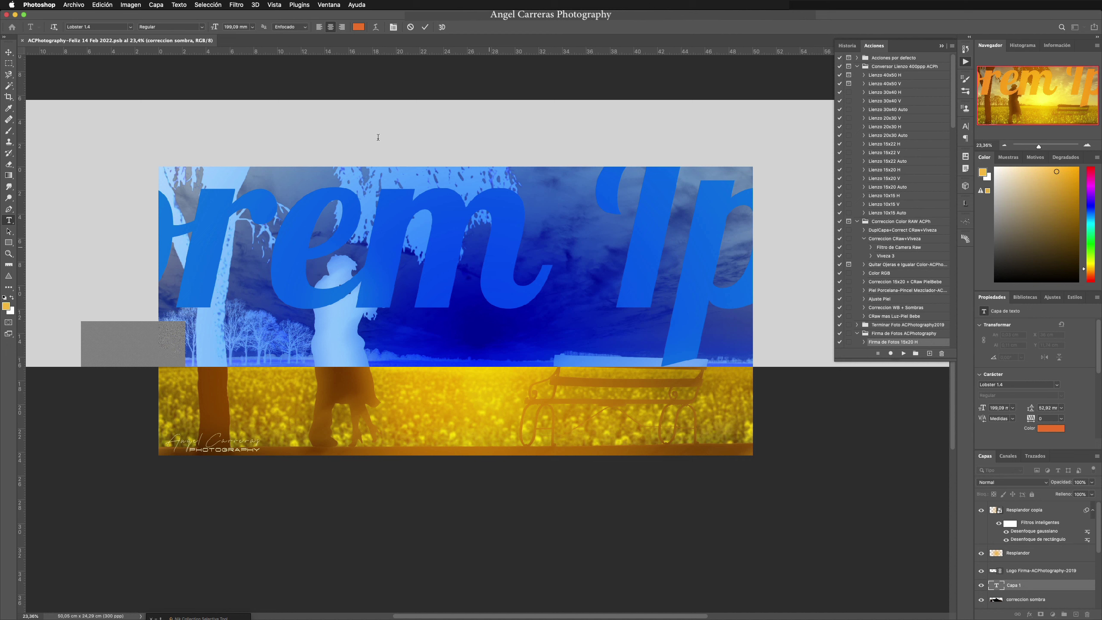
{"action": "left_click_drag", "start_coordinate": [211, 29], "coordinate": [142, 29]}
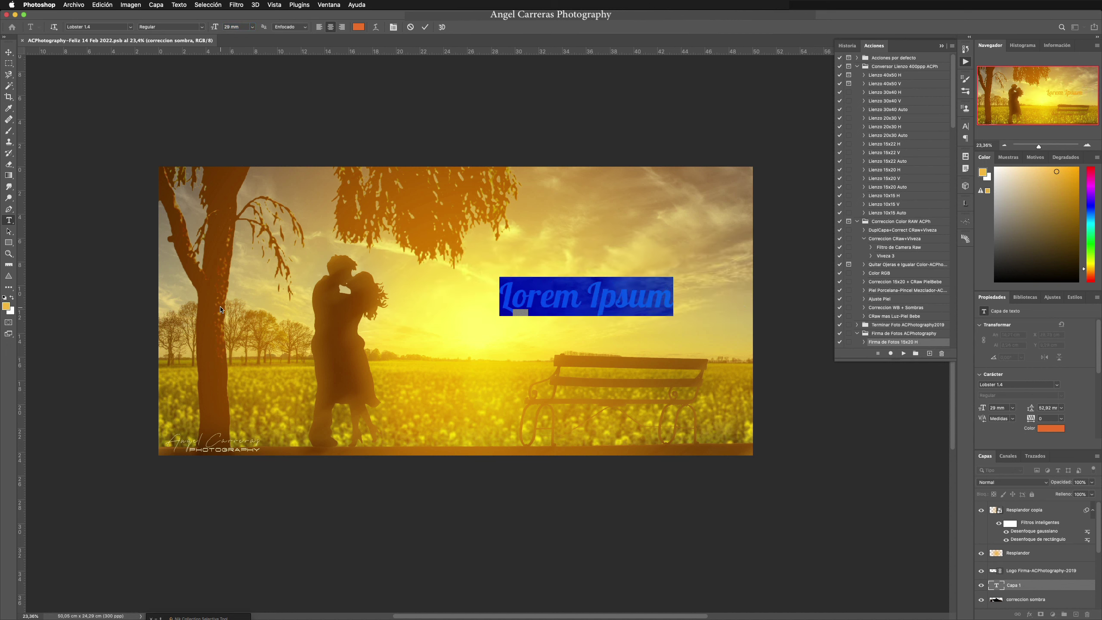
{"action": "type", "text": "Fel"}
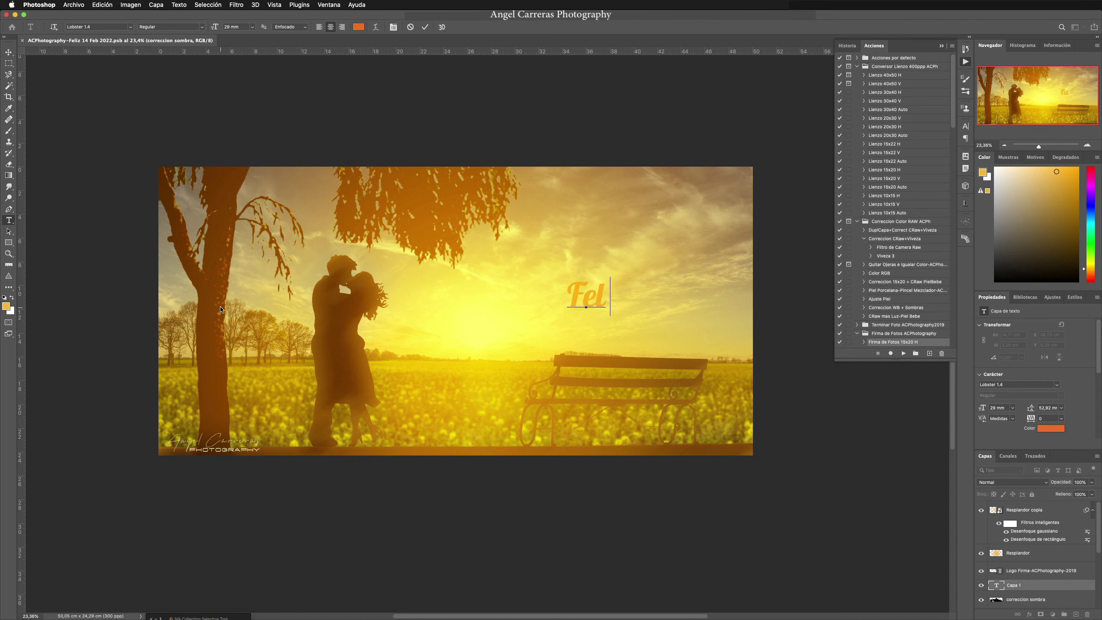
{"action": "type", "text": "iz D"}
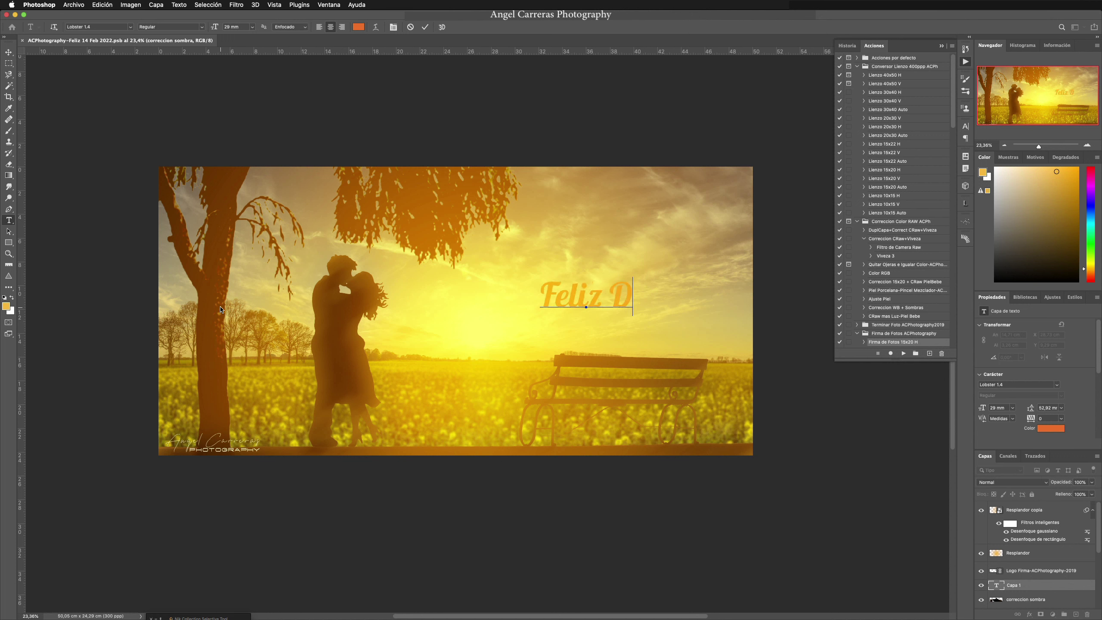
{"action": "type", "text": "ía de los "}
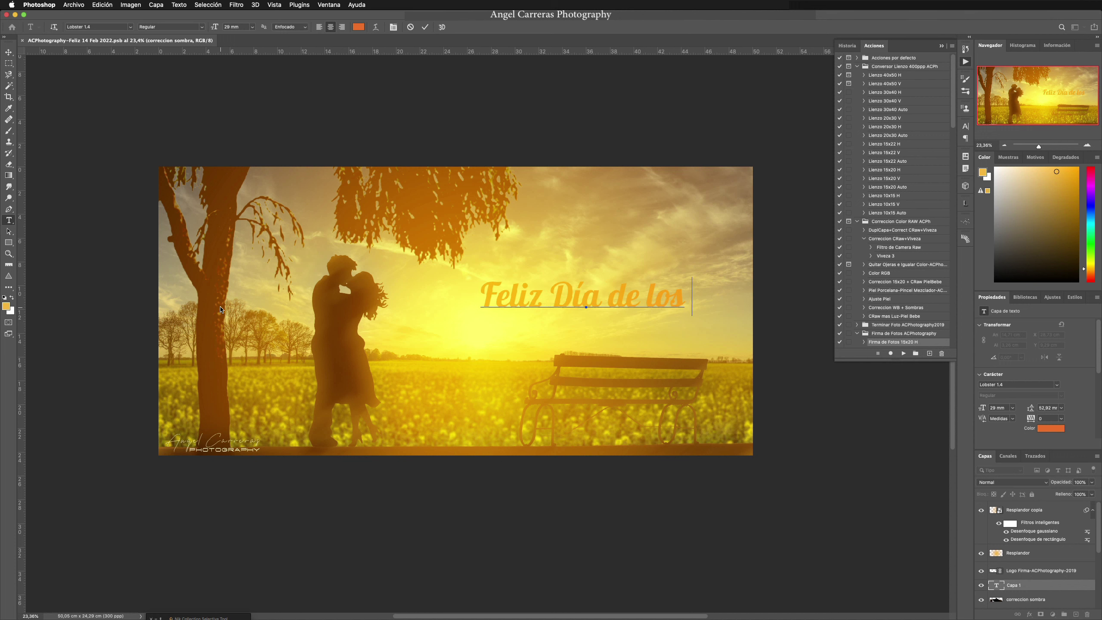
{"action": "type", "text": "Enamo"}
Rewrite the text as "Feliz 14 Febrero" with a second line "Día de los Enamorados"
{"action": "key", "text": "BackSpace"}
{"action": "key", "text": "BackSpace"}
{"action": "key", "text": "BackSpace"}
{"action": "key", "text": "BackSpace"}
{"action": "key", "text": "BackSpace"}
{"action": "key", "text": "BackSpace"}
{"action": "key", "text": "BackSpace"}
{"action": "key", "text": "BackSpace"}
{"action": "key", "text": "BackSpace"}
{"action": "key", "text": "BackSpace"}
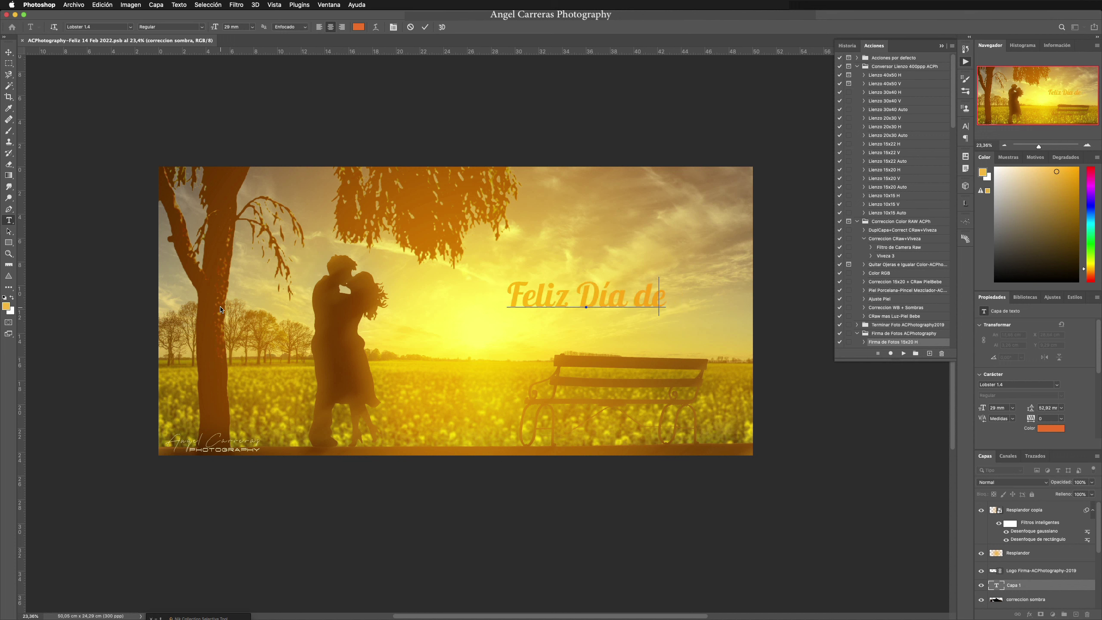
{"action": "key", "text": "BackSpace"}
{"action": "key", "text": "BackSpace"}
{"action": "key", "text": "BackSpace"}
{"action": "key", "text": "BackSpace"}
{"action": "key", "text": "BackSpace"}
{"action": "key", "text": "BackSpace"}
{"action": "type", "text": "14"}
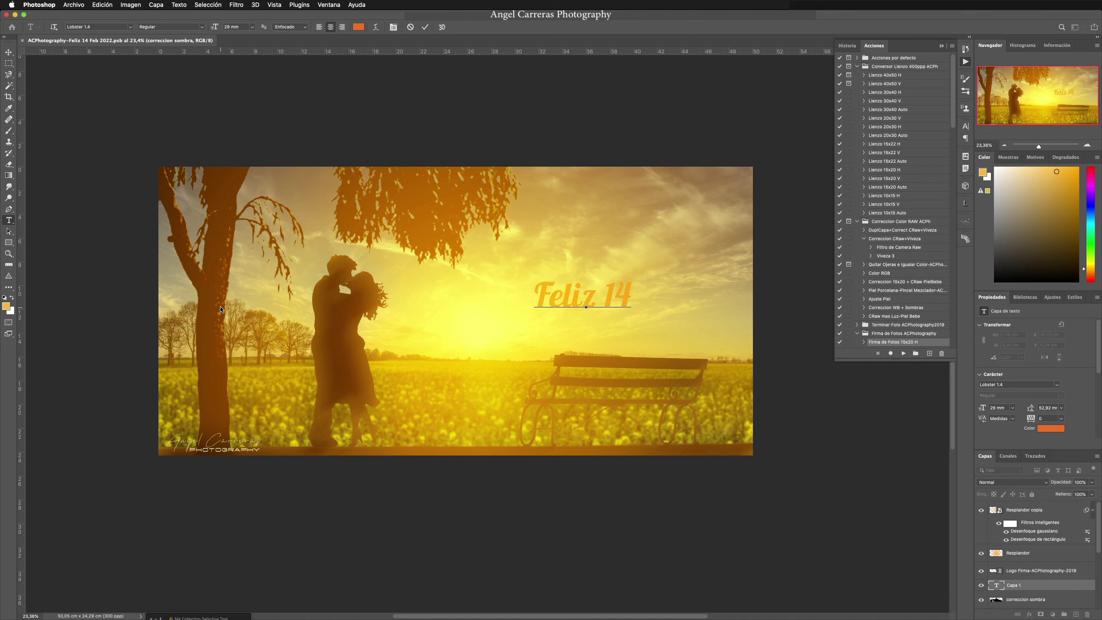
{"action": "type", "text": " Febrero"}
{"action": "key", "text": "Return"}
{"action": "type", "text": "Día de los Enamor"}
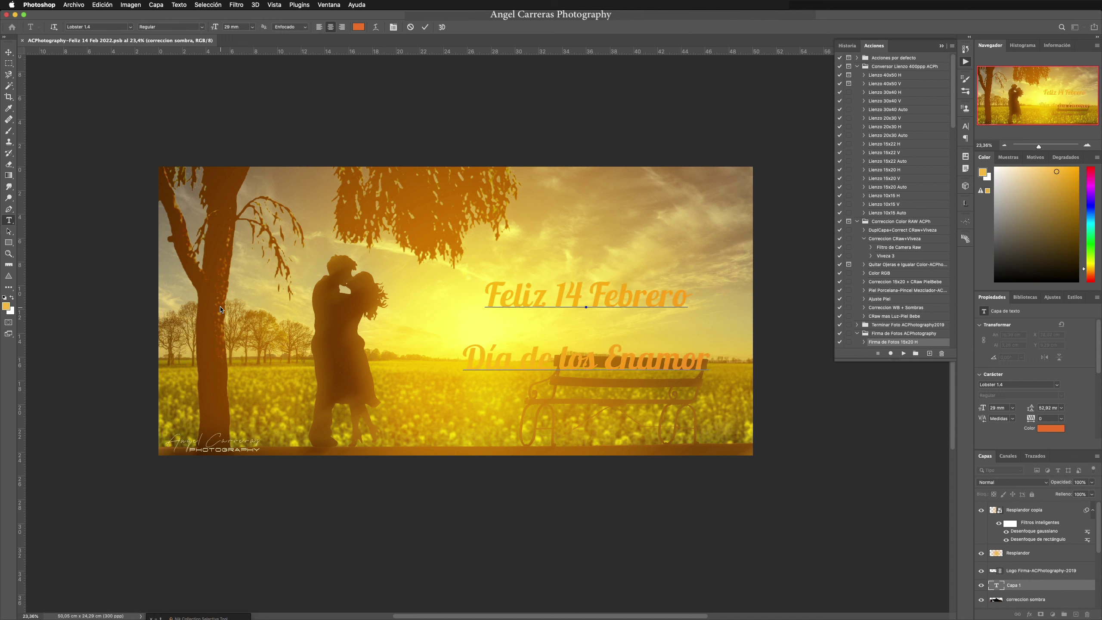
{"action": "type", "text": "ados"}
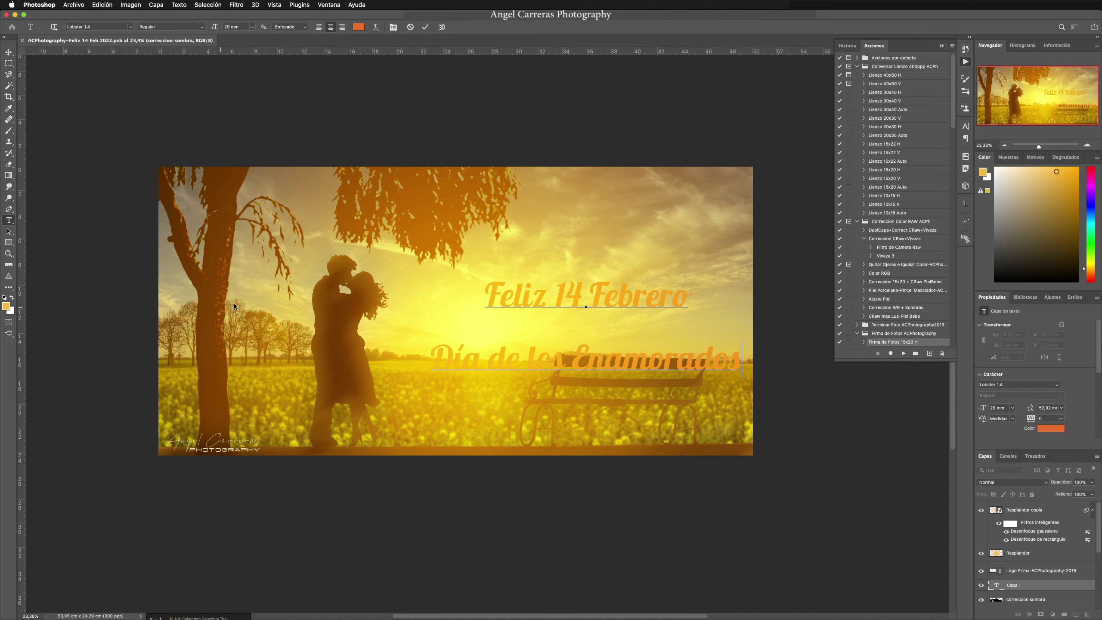
Format the greeting in Abuget at 35 mm with 32 mm leading, and move it up and right in the sky above the bench
{"action": "left_click", "coordinate": [965, 126]}
{"action": "left_click_drag", "start_coordinate": [918, 150], "coordinate": [915, 149]}
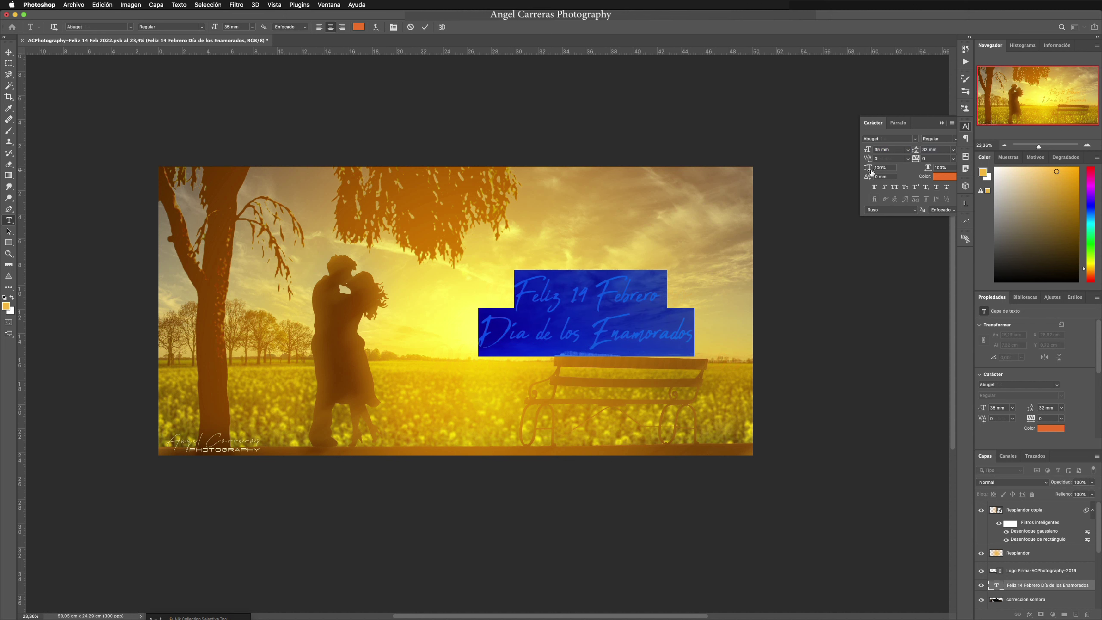
{"action": "left_click_drag", "start_coordinate": [611, 259], "coordinate": [655, 236]}
{"action": "left_click", "coordinate": [425, 27]}
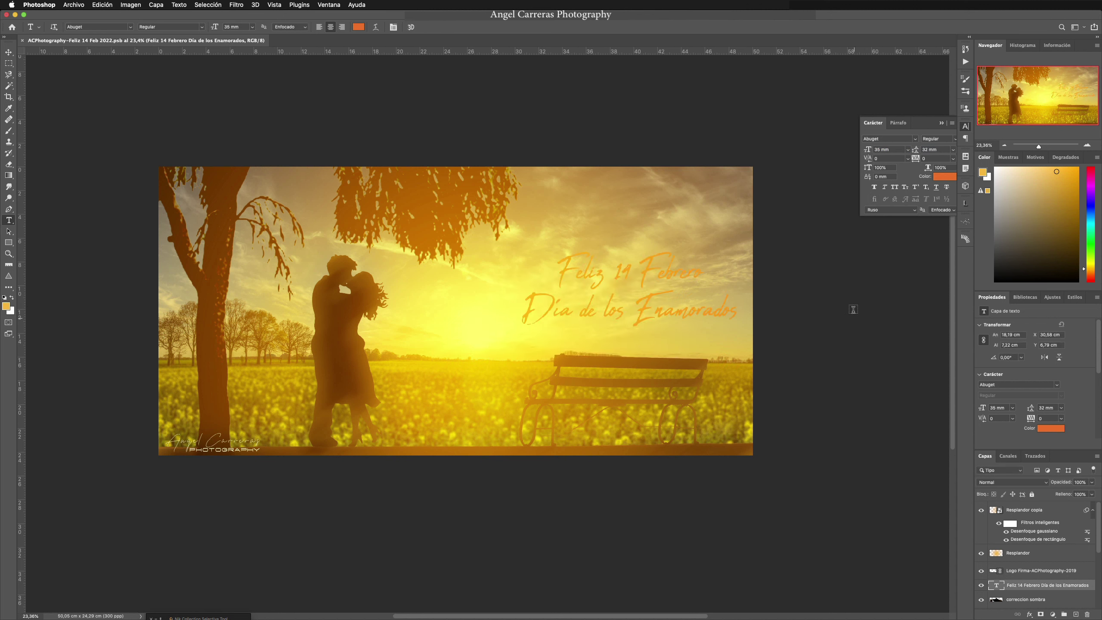
Change the greeting text's colour to a very dark brown
{"action": "left_click", "coordinate": [360, 27]}
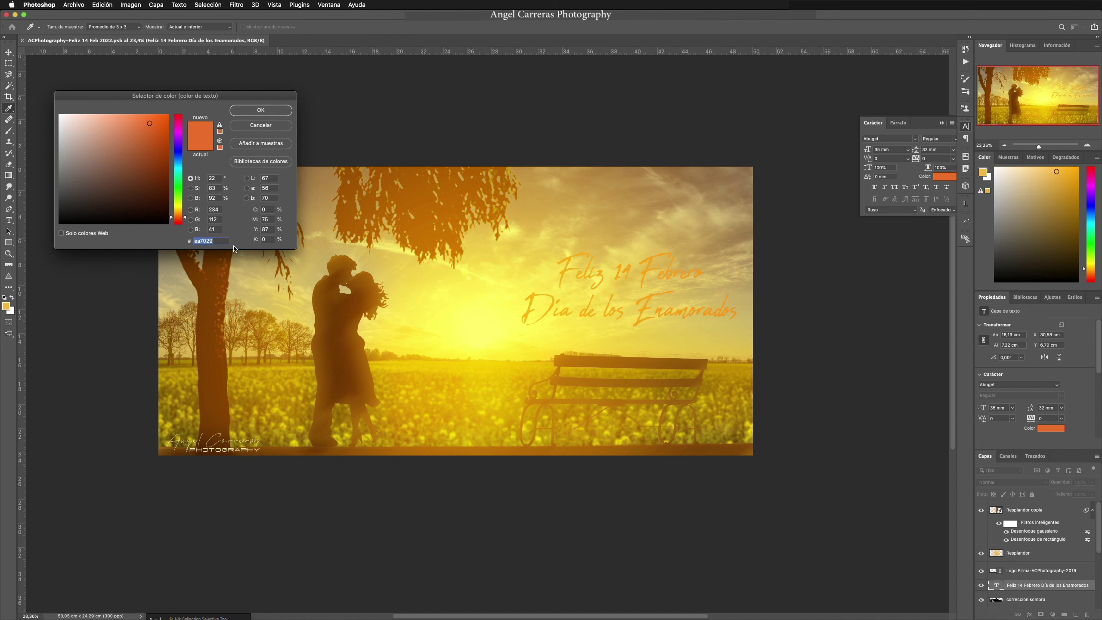
{"action": "left_click", "coordinate": [273, 111]}
{"action": "left_click", "coordinate": [359, 27]}
{"action": "left_click", "coordinate": [155, 208]}
{"action": "left_click", "coordinate": [241, 109]}
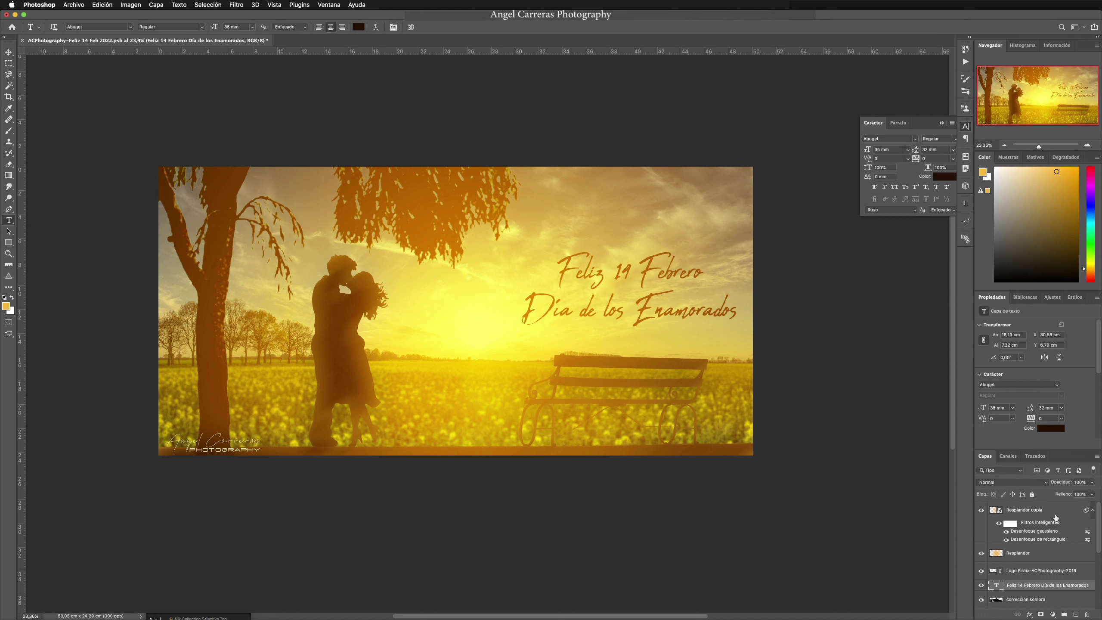
Add an inner glow to the greeting text in colour ea7029, with a higher opacity and a smaller size
{"action": "double_click", "coordinate": [1091, 588]}
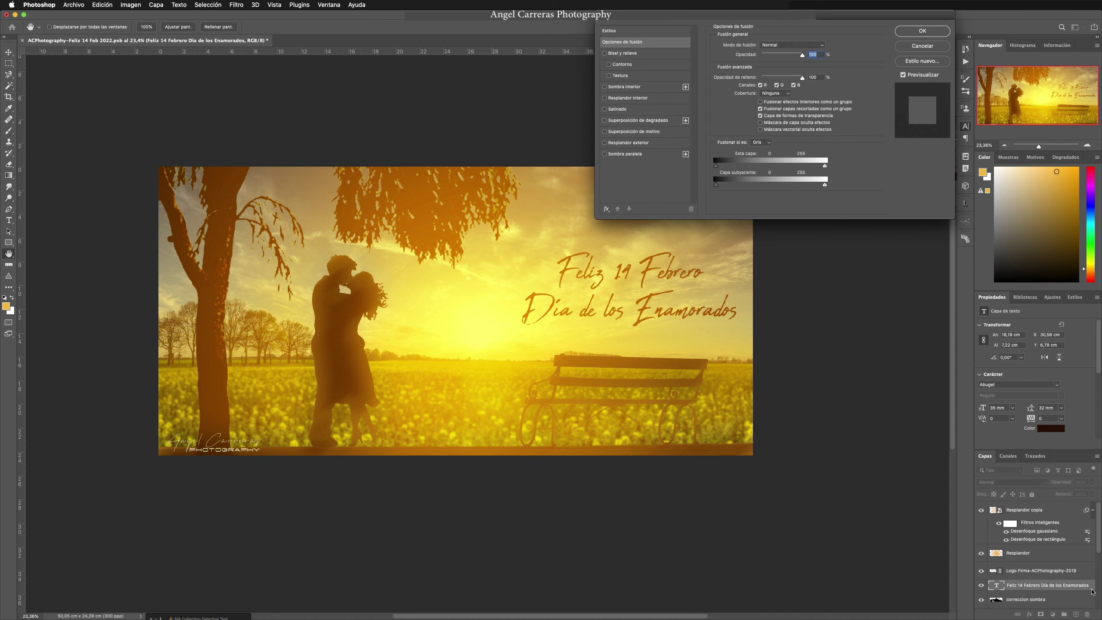
{"action": "left_click", "coordinate": [647, 98]}
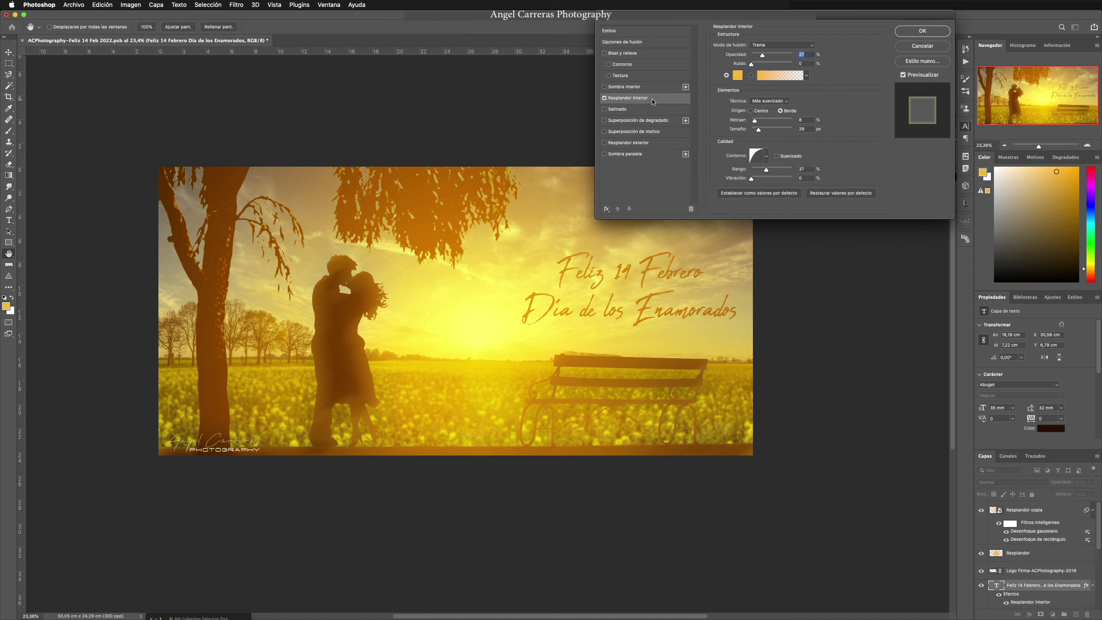
{"action": "left_click", "coordinate": [738, 76]}
{"action": "type", "text": "ea7029"}
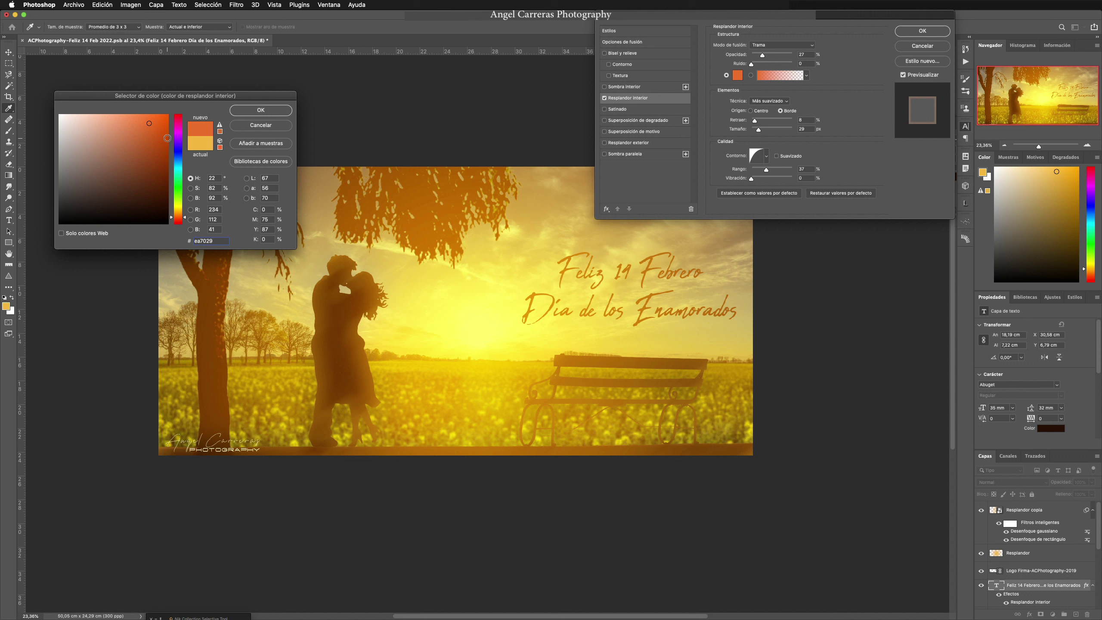
{"action": "left_click", "coordinate": [272, 111]}
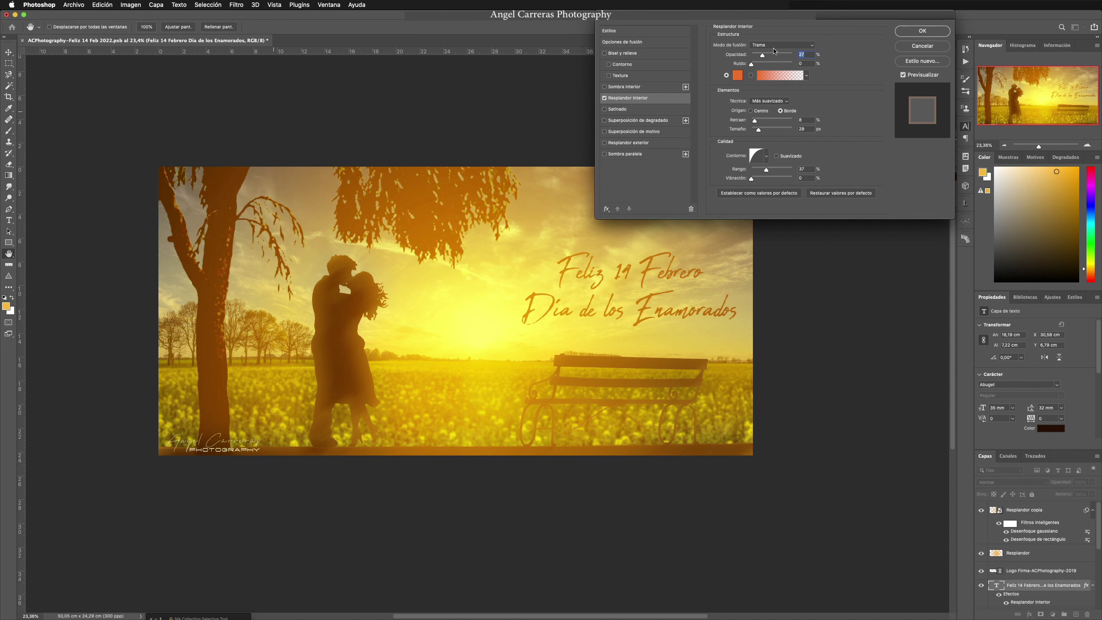
{"action": "left_click_drag", "start_coordinate": [762, 56], "coordinate": [774, 57]}
{"action": "left_click_drag", "start_coordinate": [760, 128], "coordinate": [752, 132]}
{"action": "left_click", "coordinate": [922, 31]}
Separate the greeting text's inner glow into its own layer and select that layer
{"action": "scroll", "coordinate": [1068, 587], "scroll_direction": "down", "scroll_amount": 3}
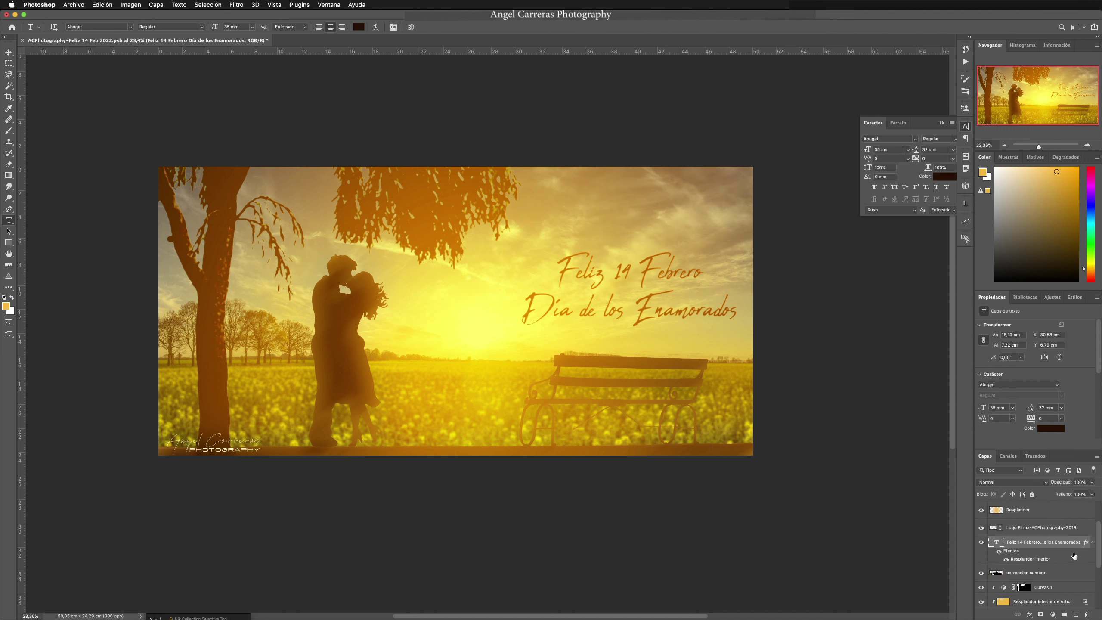
{"action": "right_click", "coordinate": [1074, 556]}
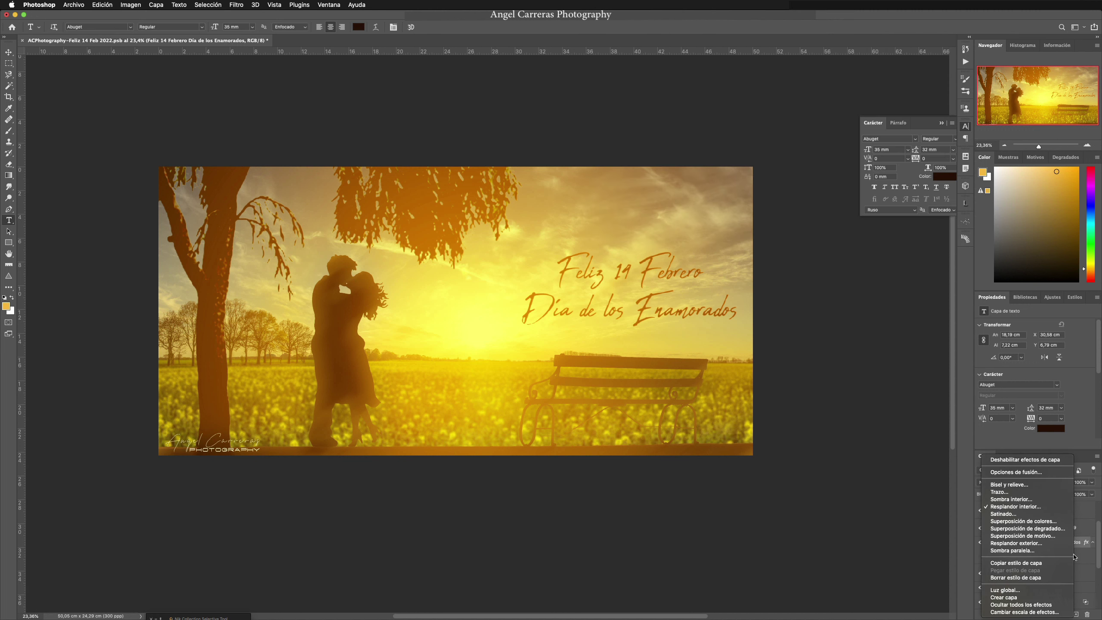
{"action": "left_click", "coordinate": [1041, 598]}
{"action": "left_click", "coordinate": [1006, 547]}
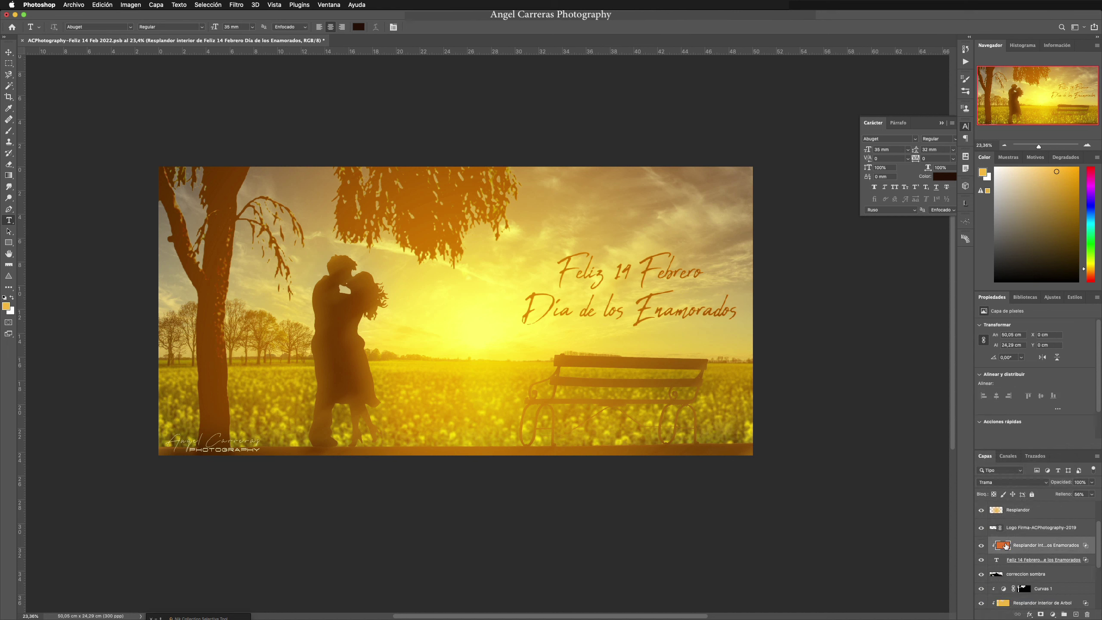
Apply Motion Blur with an adjusted angle to the text's separated inner glow layer
{"action": "left_click", "coordinate": [235, 5]}
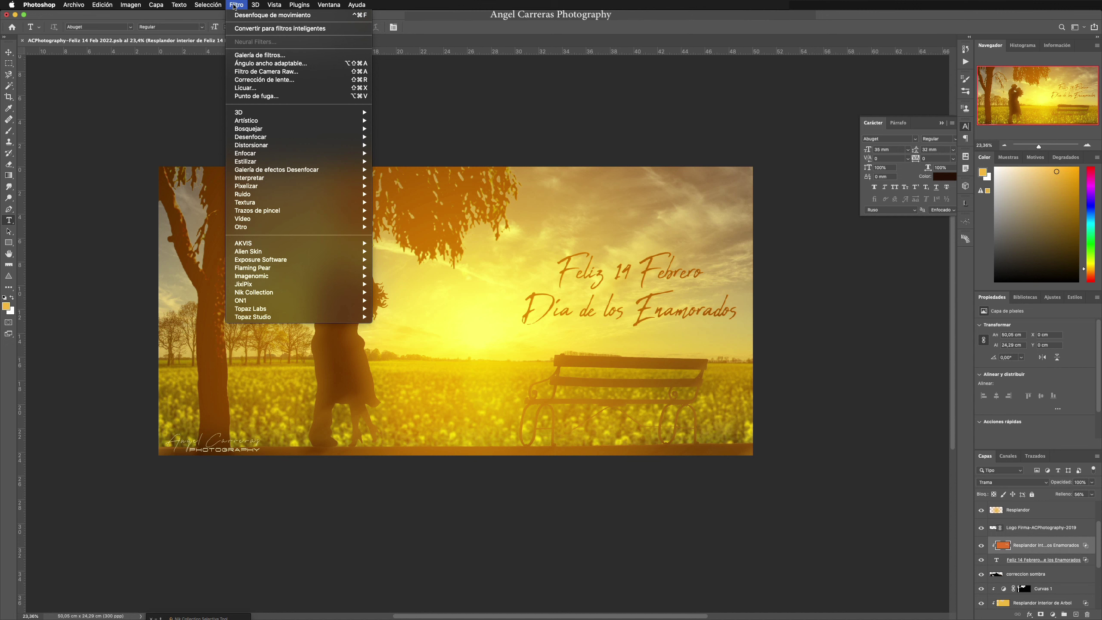
{"action": "mouse_move", "coordinate": [267, 139]}
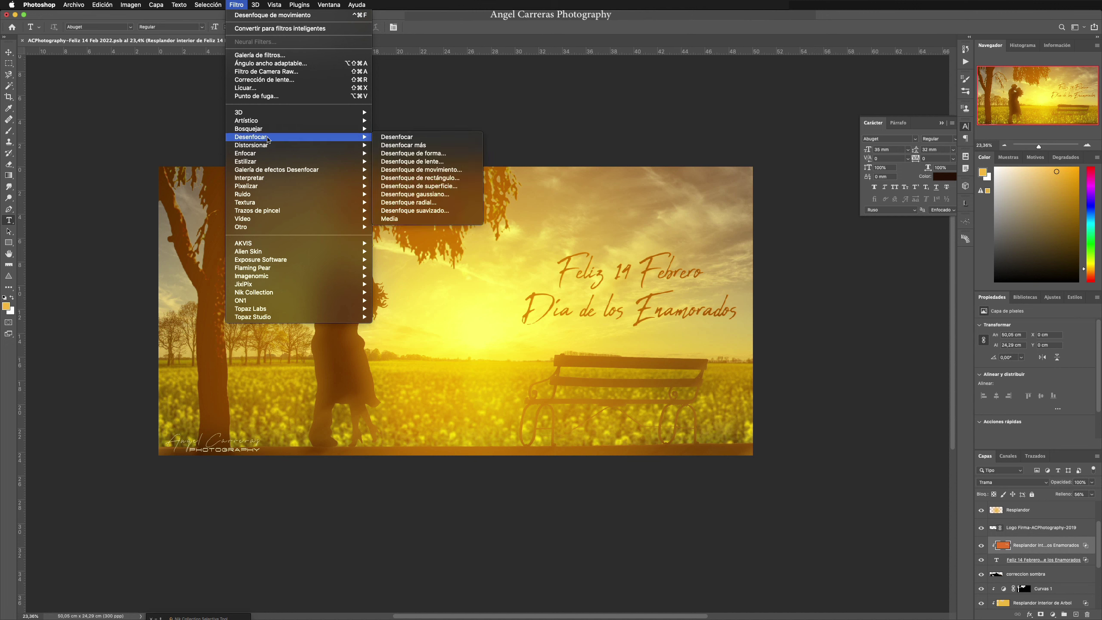
{"action": "left_click", "coordinate": [420, 170]}
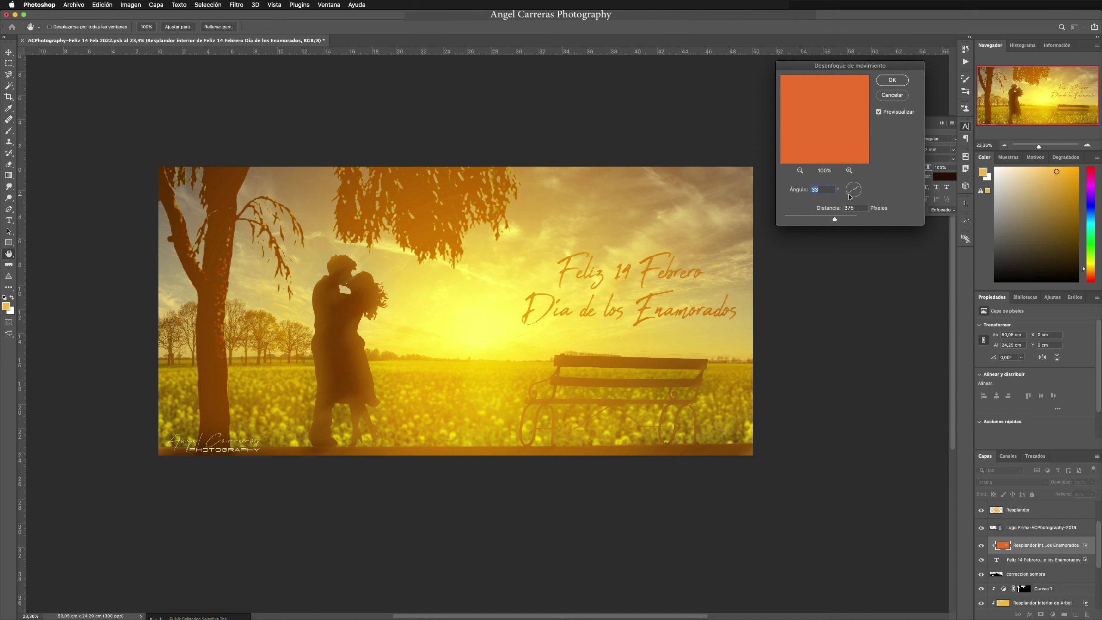
{"action": "left_click_drag", "start_coordinate": [851, 198], "coordinate": [864, 197]}
{"action": "left_click_drag", "start_coordinate": [864, 196], "coordinate": [863, 196]}
{"action": "left_click", "coordinate": [896, 83]}
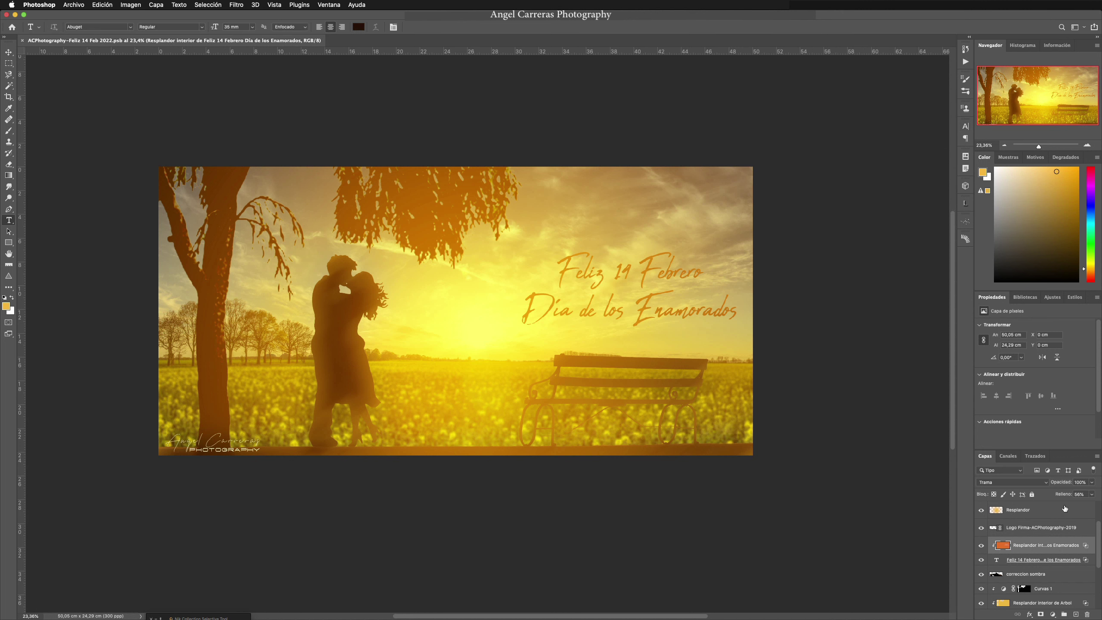
Duplicate the signature logo layer as a faint copy in Superponer mode at 21% opacity, and close the document
{"action": "scroll", "coordinate": [1062, 506], "scroll_direction": "down", "scroll_amount": 3}
{"action": "scroll", "coordinate": [1062, 507], "scroll_direction": "up", "scroll_amount": 3}
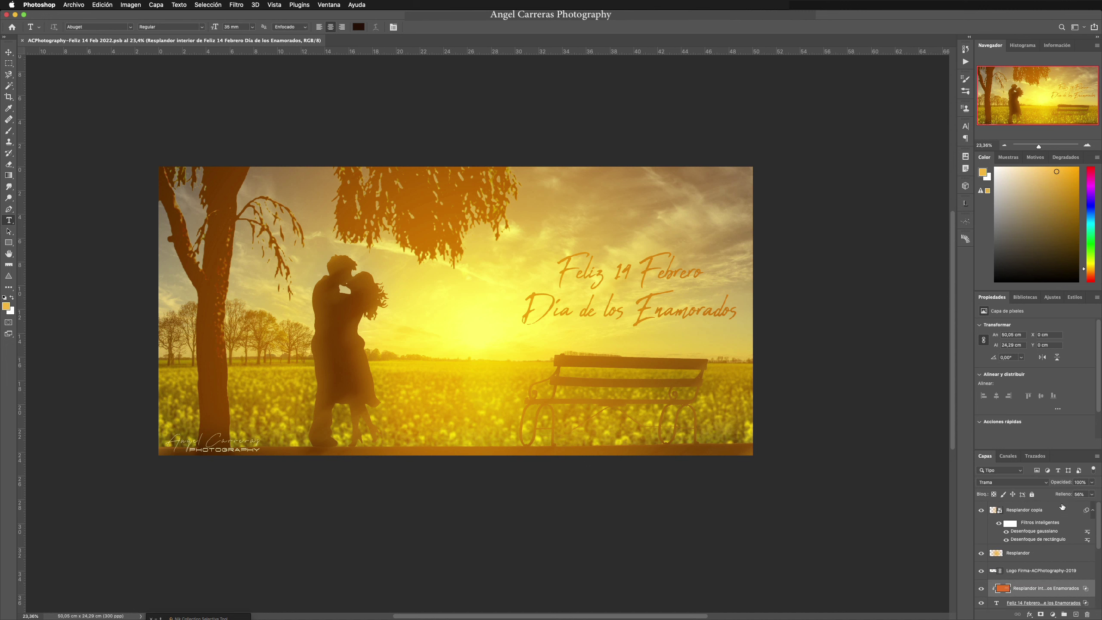
{"action": "left_click", "coordinate": [1080, 573]}
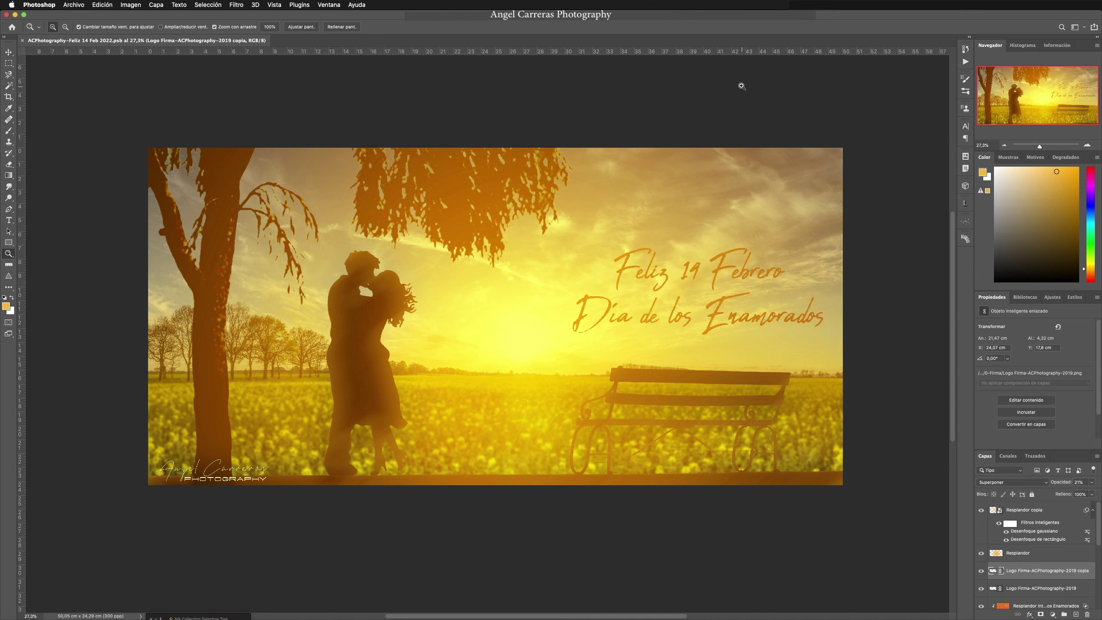
{"action": "left_click", "coordinate": [22, 41]}
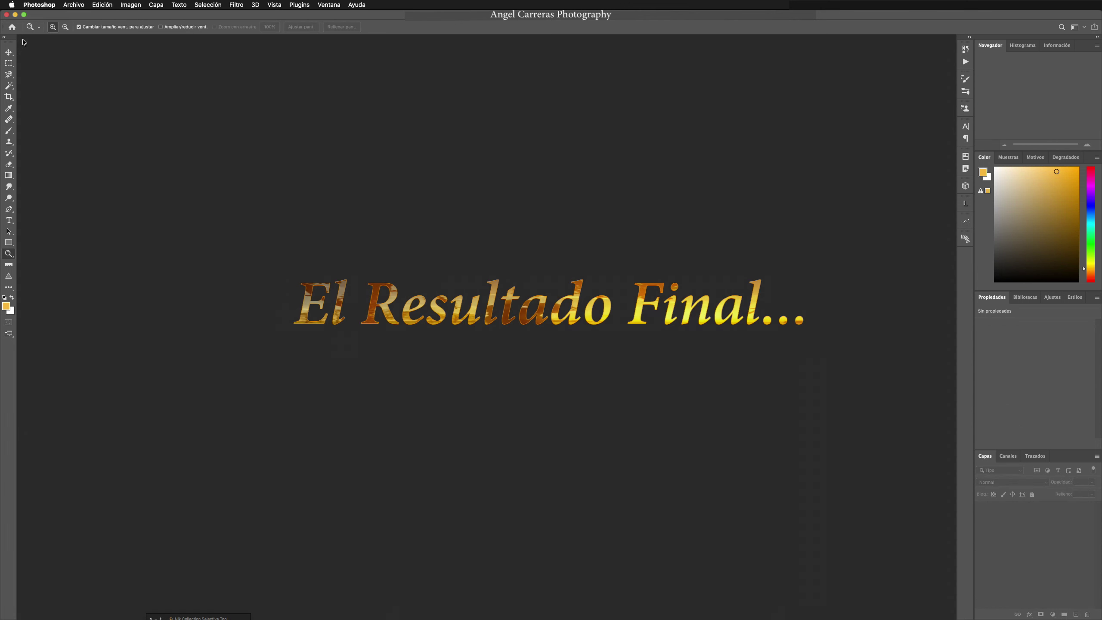